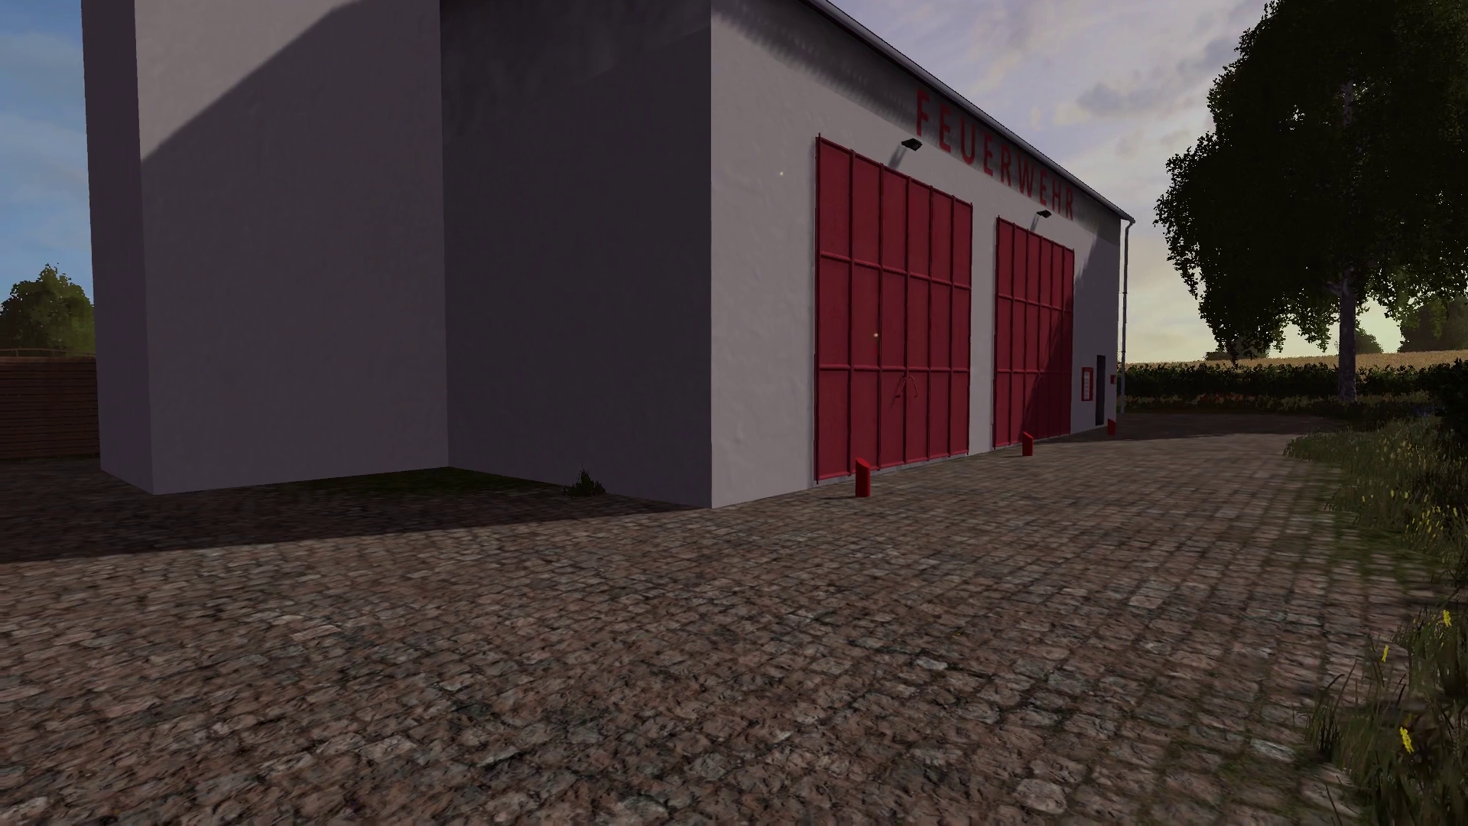
# Walk to the Feuerwehr building in Farming Simulator 17 and open its red doors
pyautogui.press('w')
pyautogui.press('w')
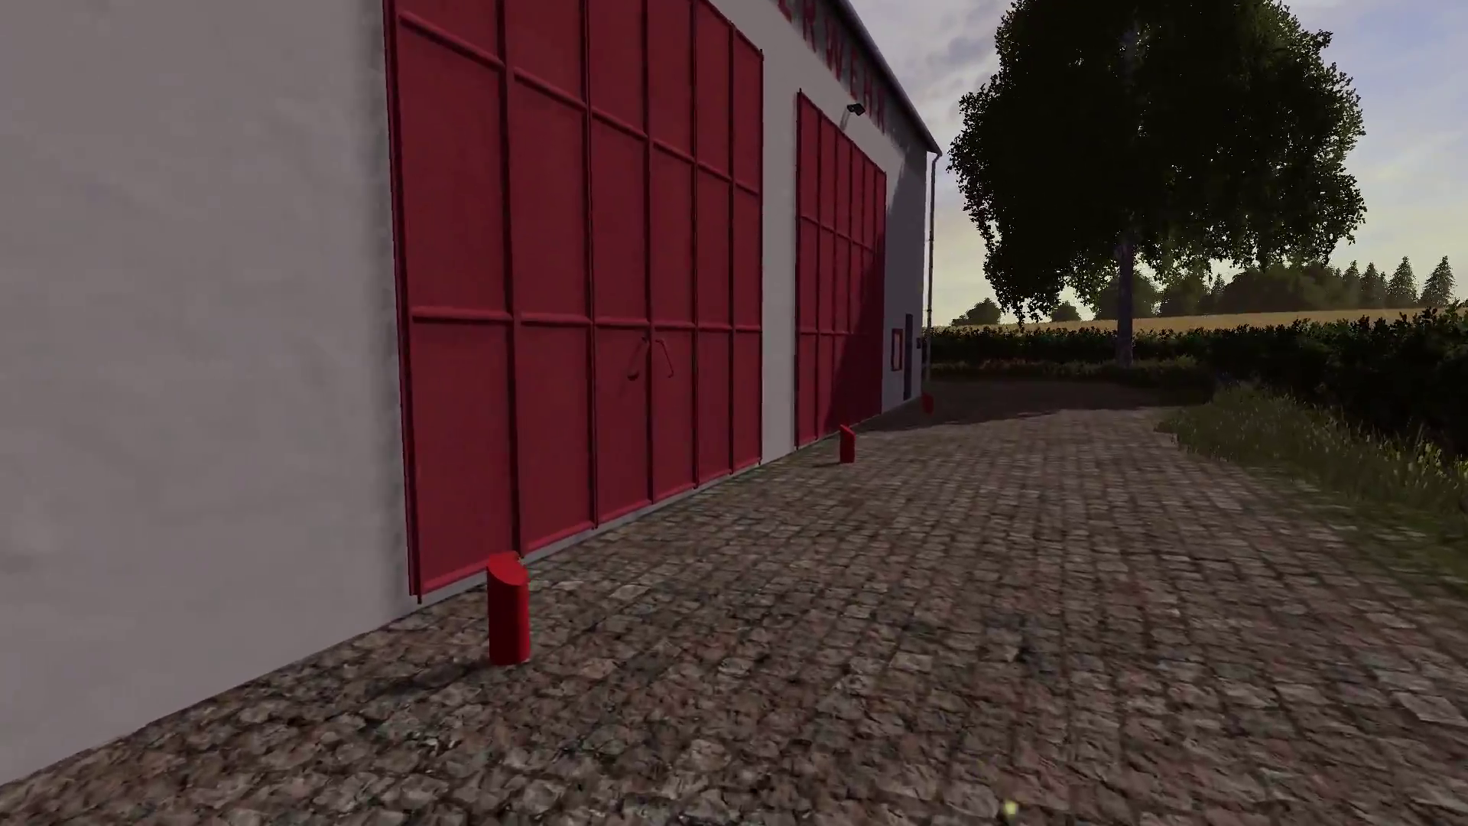
pyautogui.press('s')
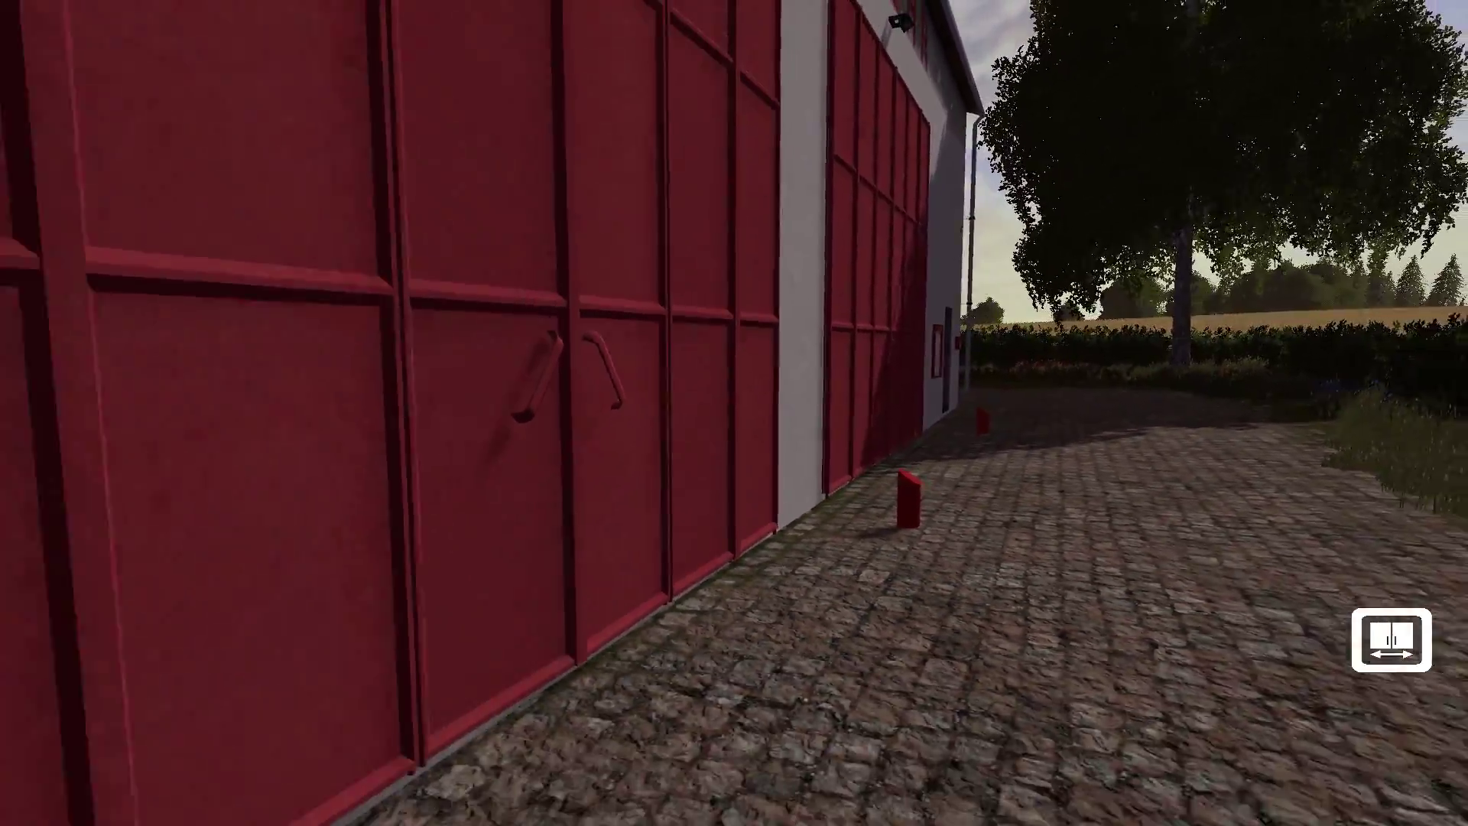
pyautogui.press('d')
pyautogui.press('r')
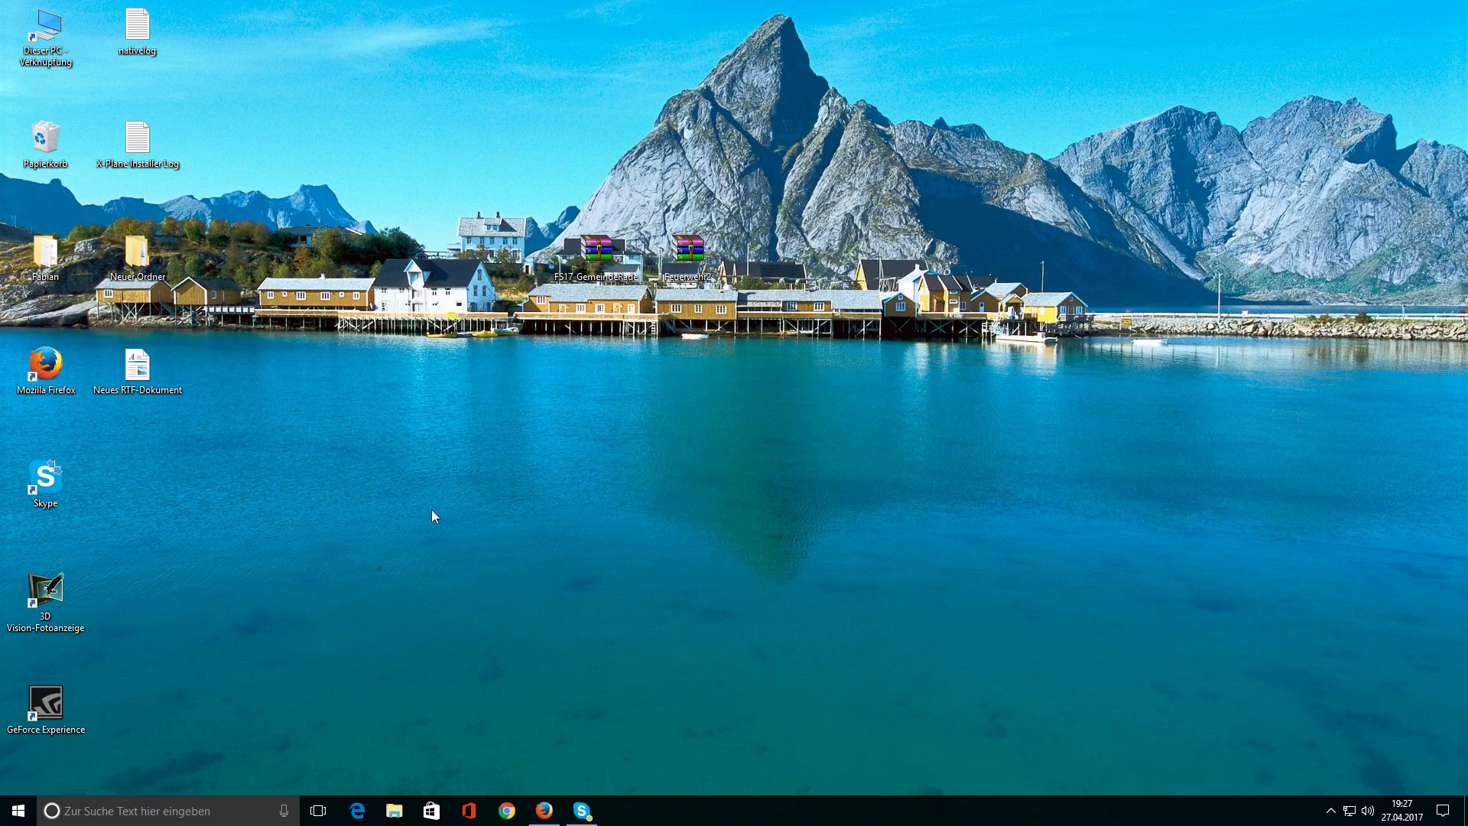
# Search for the GIANTS program, then move the FS17_GemeindeRade archive lower on the desktop
pyautogui.click(183, 811)
pyautogui.write('g')
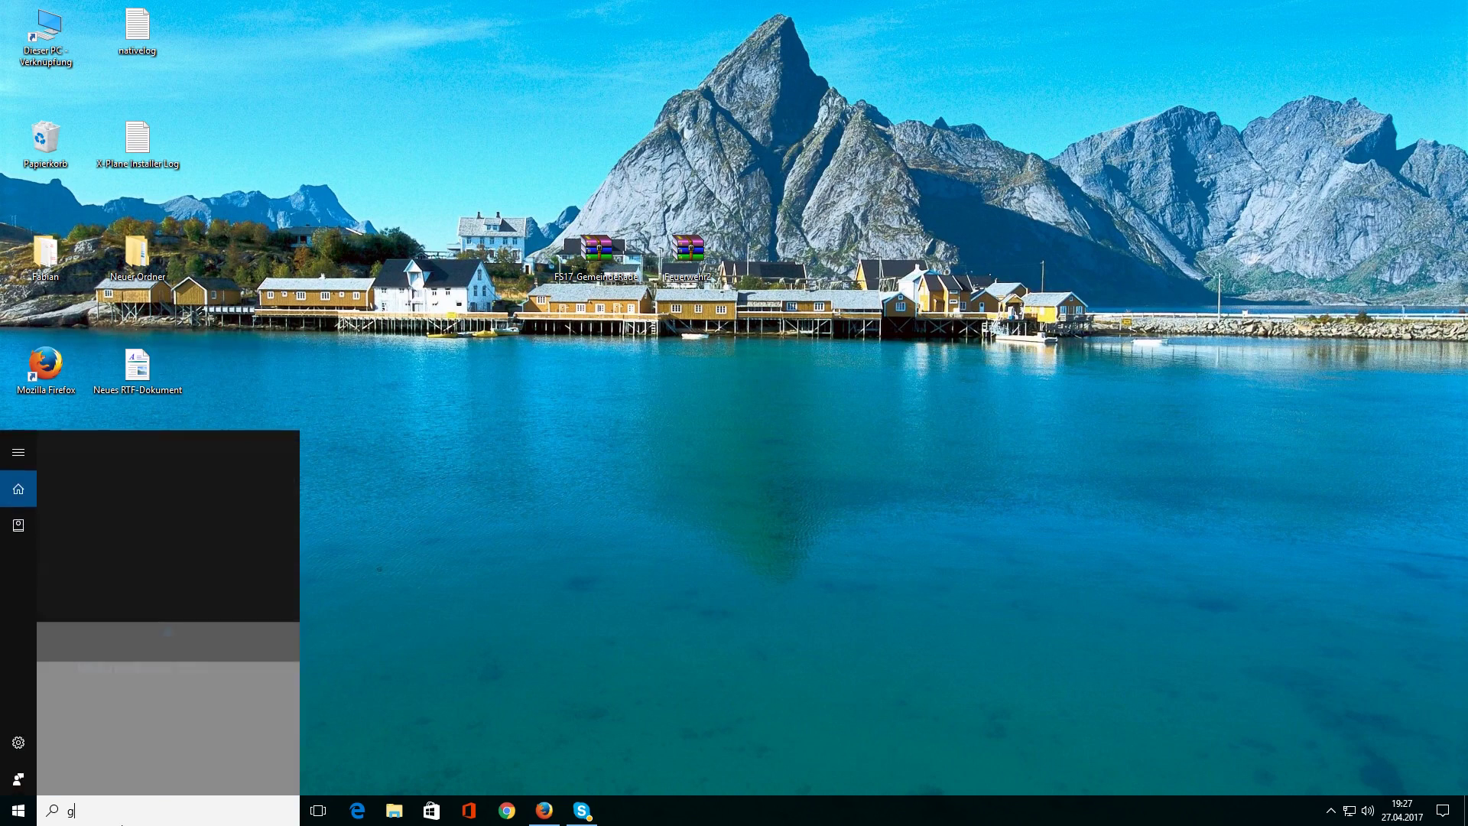
pyautogui.write('ia')
pyautogui.click(179, 506)
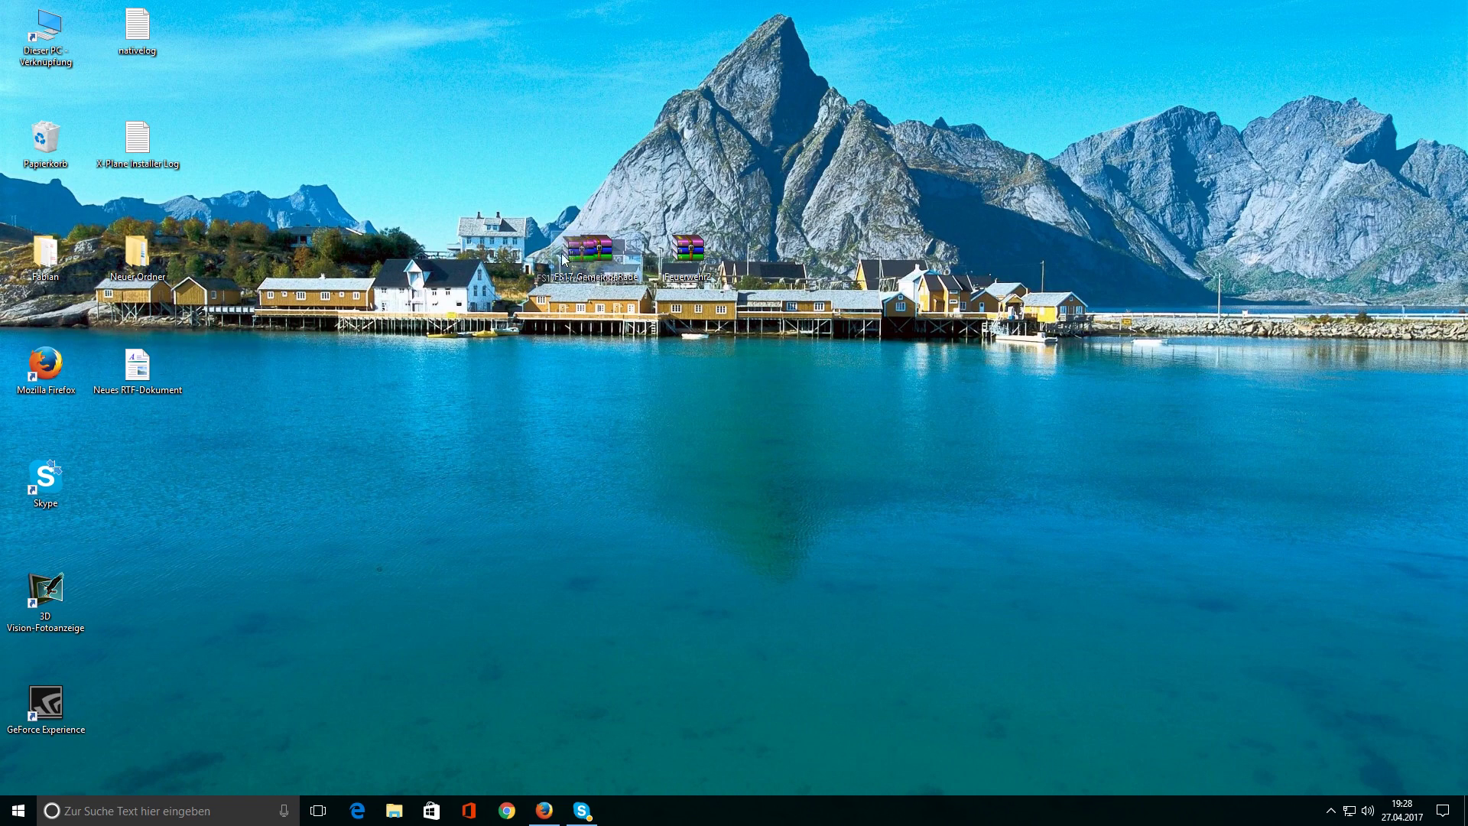
pyautogui.moveTo(585, 248); pyautogui.dragTo(483, 450)
pyautogui.moveTo(656, 538); pyautogui.dragTo(346, 484)
pyautogui.click(733, 676)
# Extract FS17_GemeindeRade.zip to an FS17_GemeindeRade folder and return the archive to the top row
pyautogui.rightClick(343, 484)
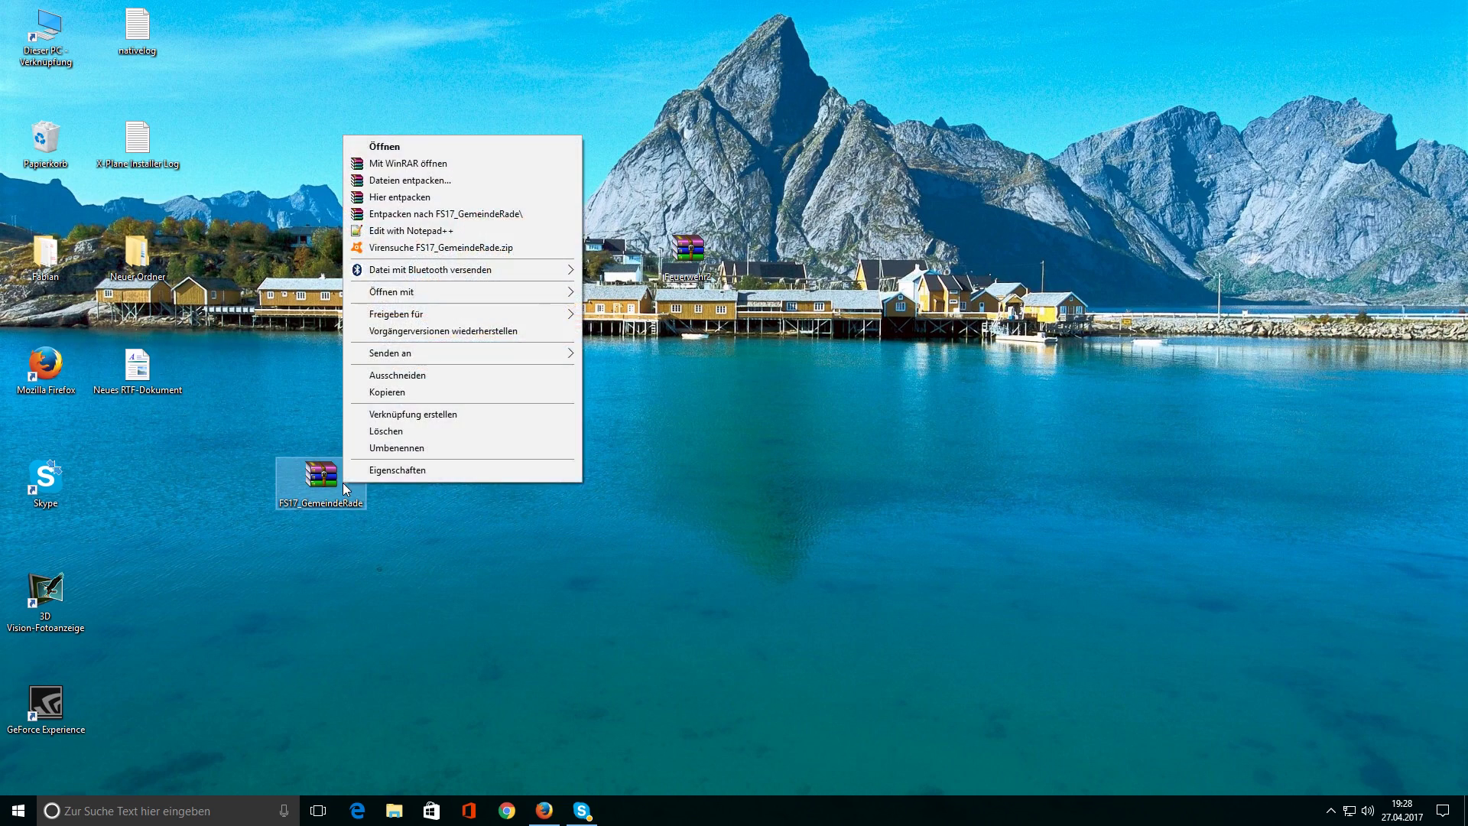
pyautogui.click(431, 215)
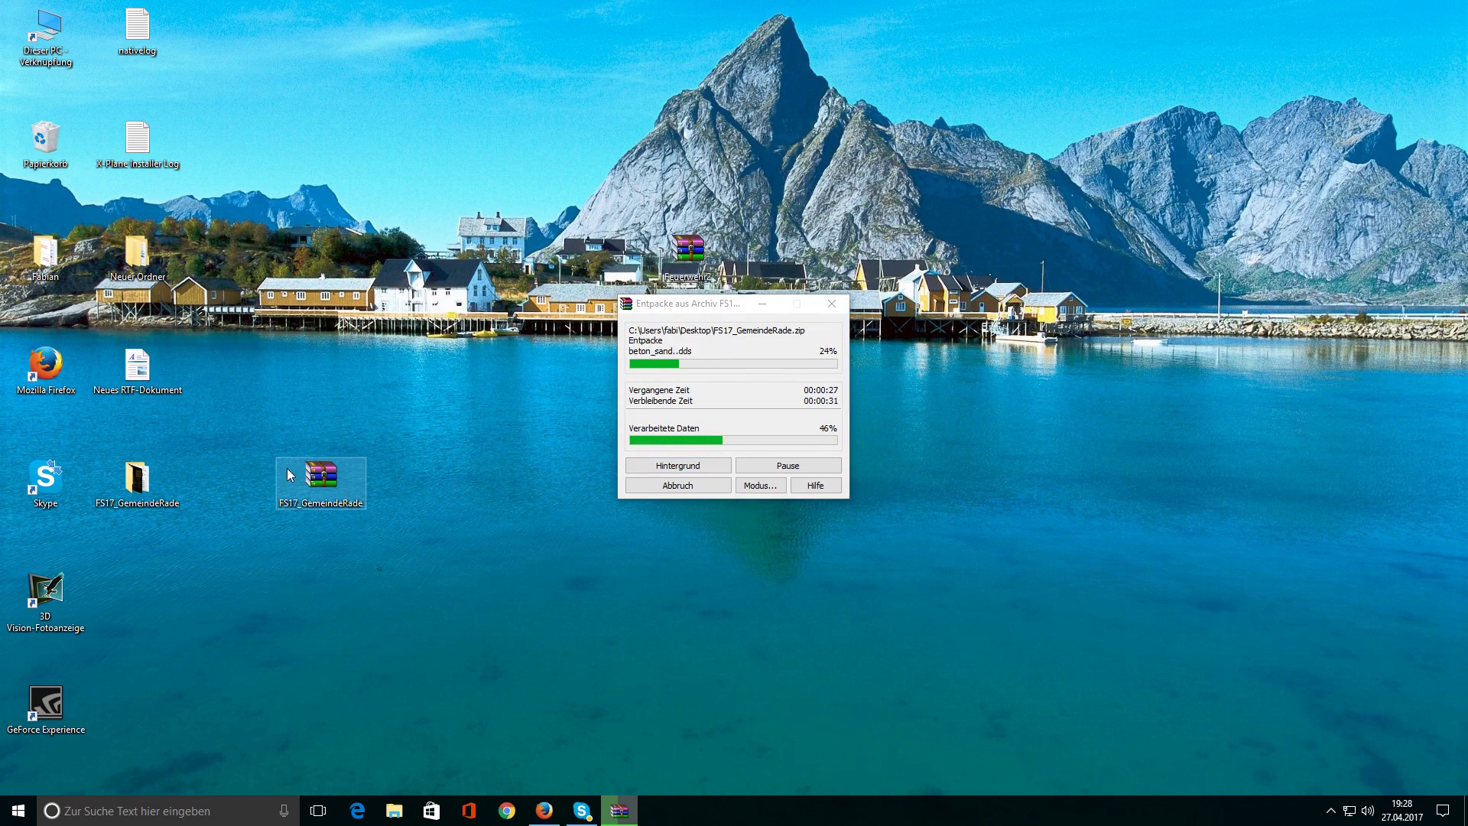
pyautogui.moveTo(325, 506); pyautogui.dragTo(233, 53)
pyautogui.click(366, 291)
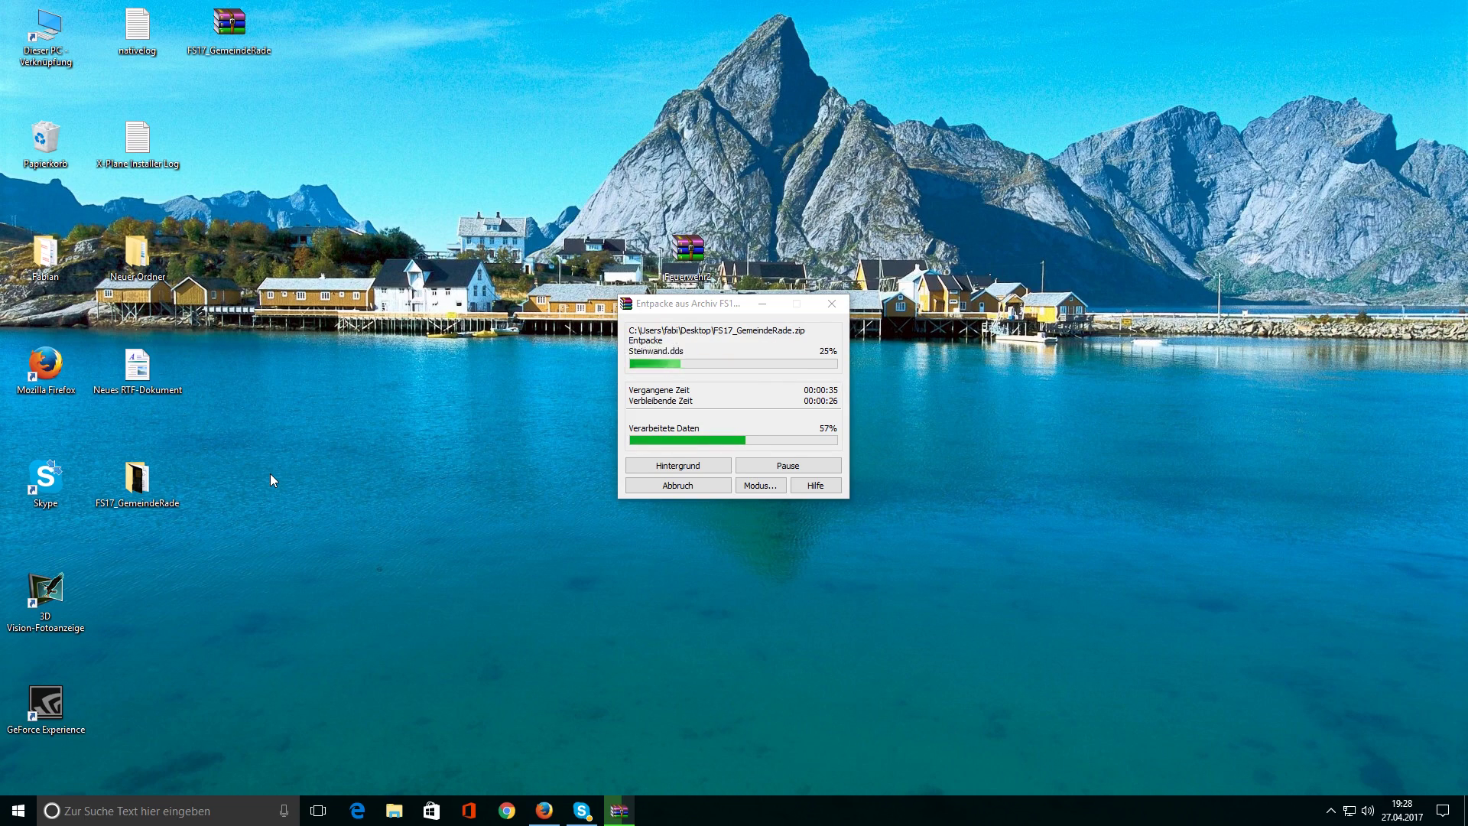
# Move the Feuerwehr2 archive icon to the lower right of the desktop
pyautogui.doubleClick(695, 249)
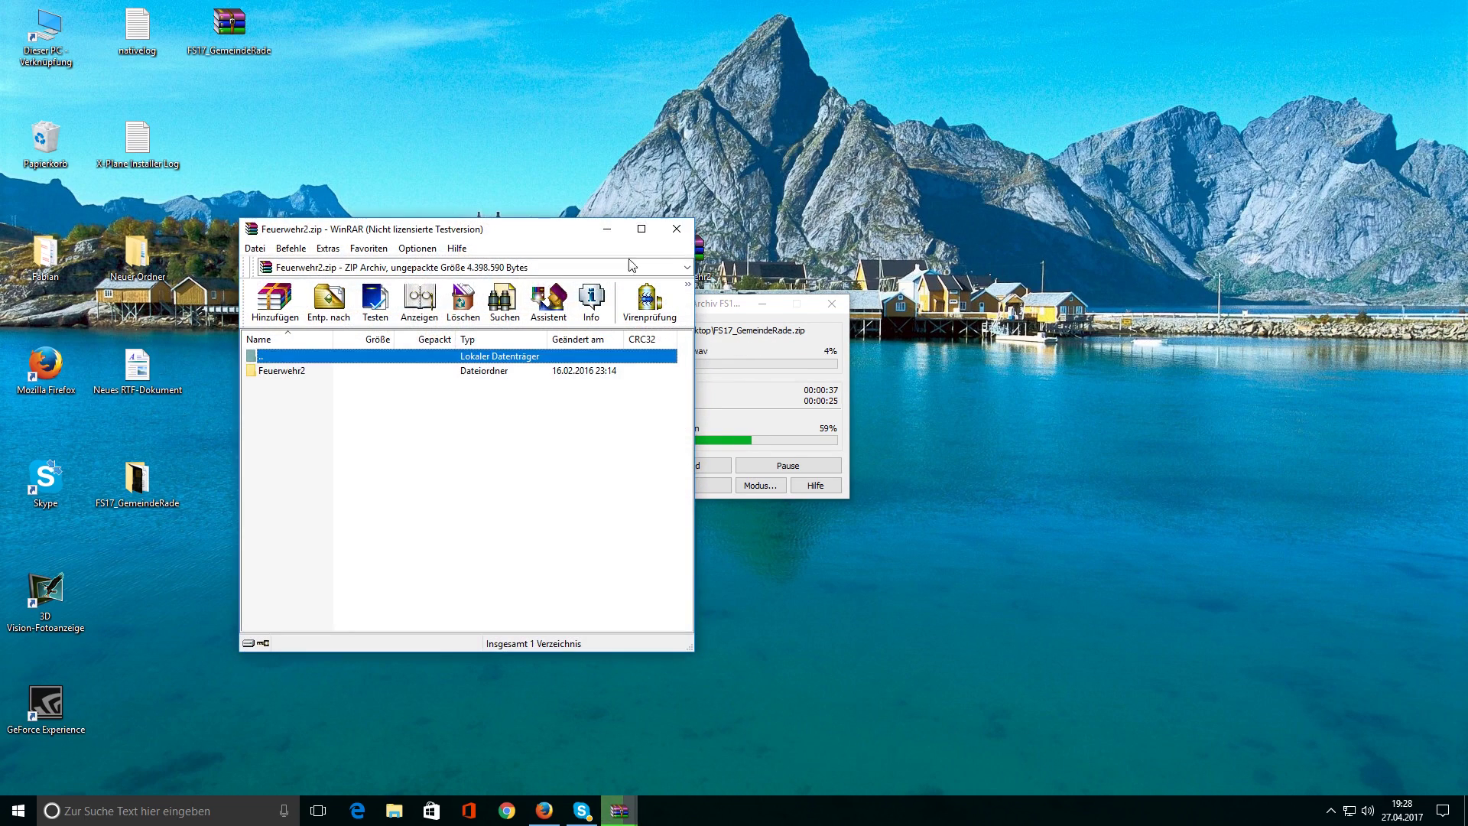
pyautogui.click(673, 232)
pyautogui.moveTo(692, 252); pyautogui.dragTo(1087, 278)
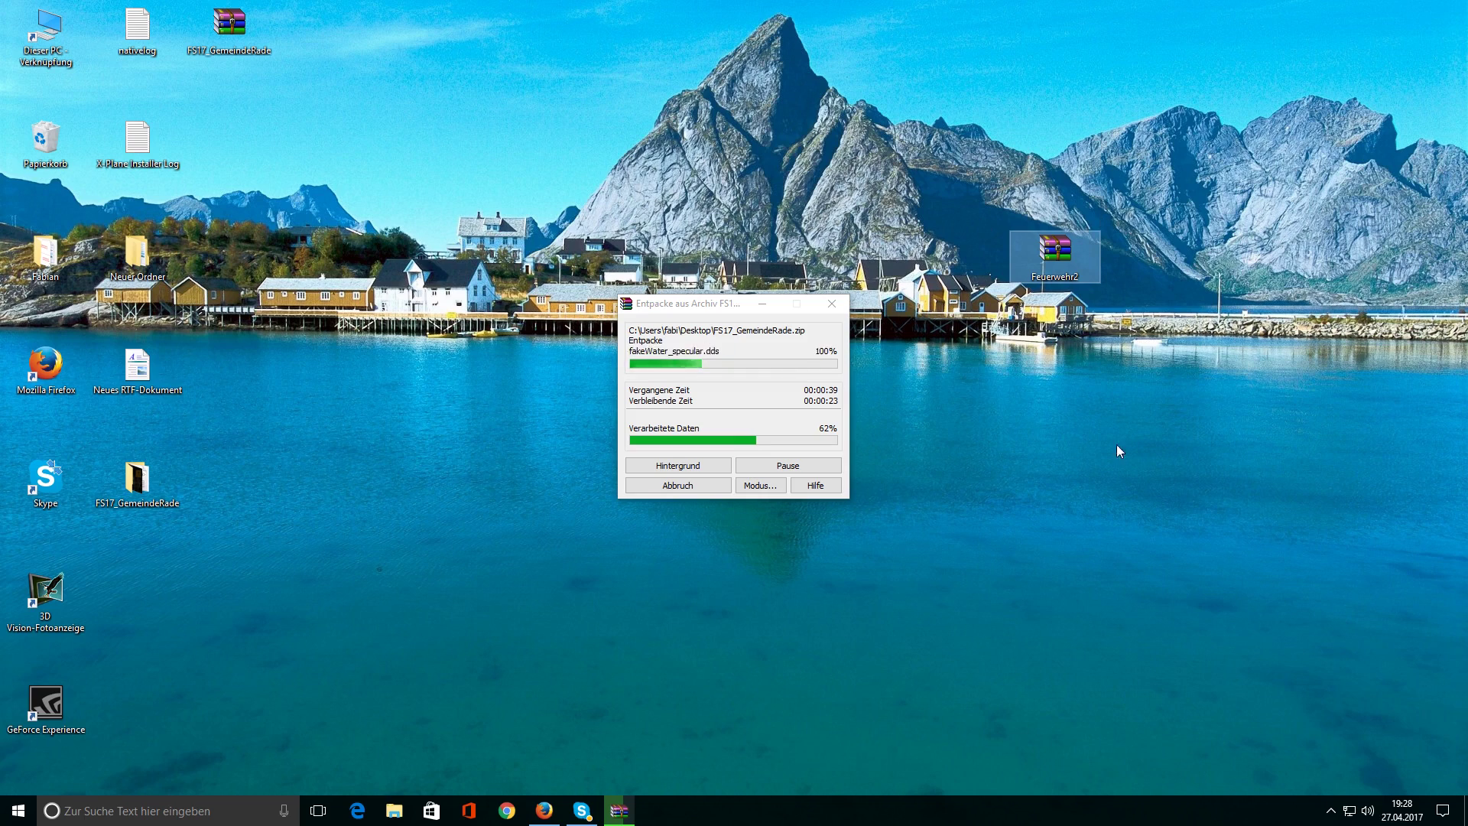
pyautogui.moveTo(1025, 249); pyautogui.dragTo(1116, 493)
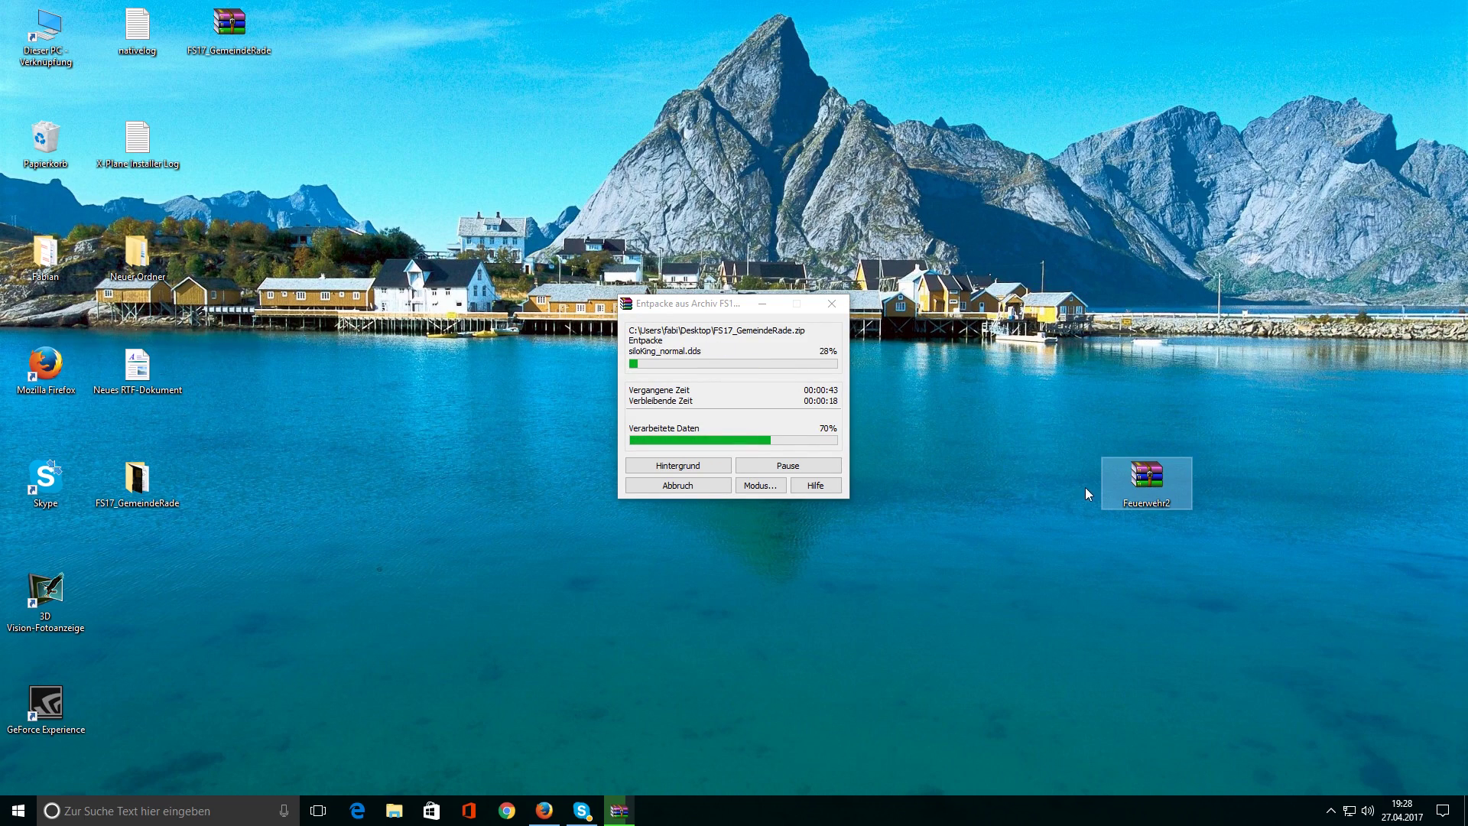
pyautogui.click(1075, 549)
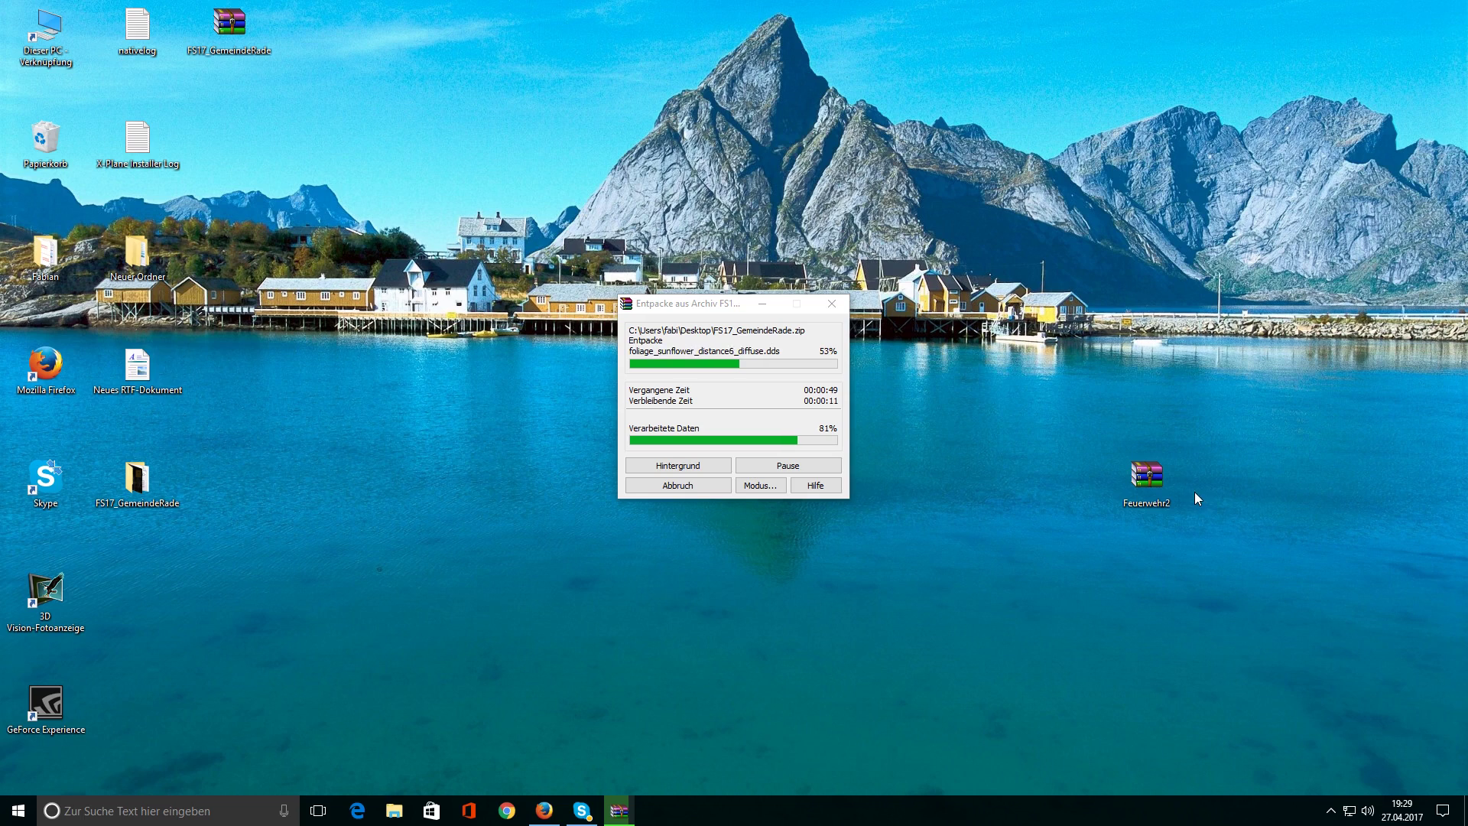
# Open Feuerwehr2.zip, select its Feuerwehr2 folder, and open the FS17_GemeindeRade desktop folder
pyautogui.doubleClick(1145, 476)
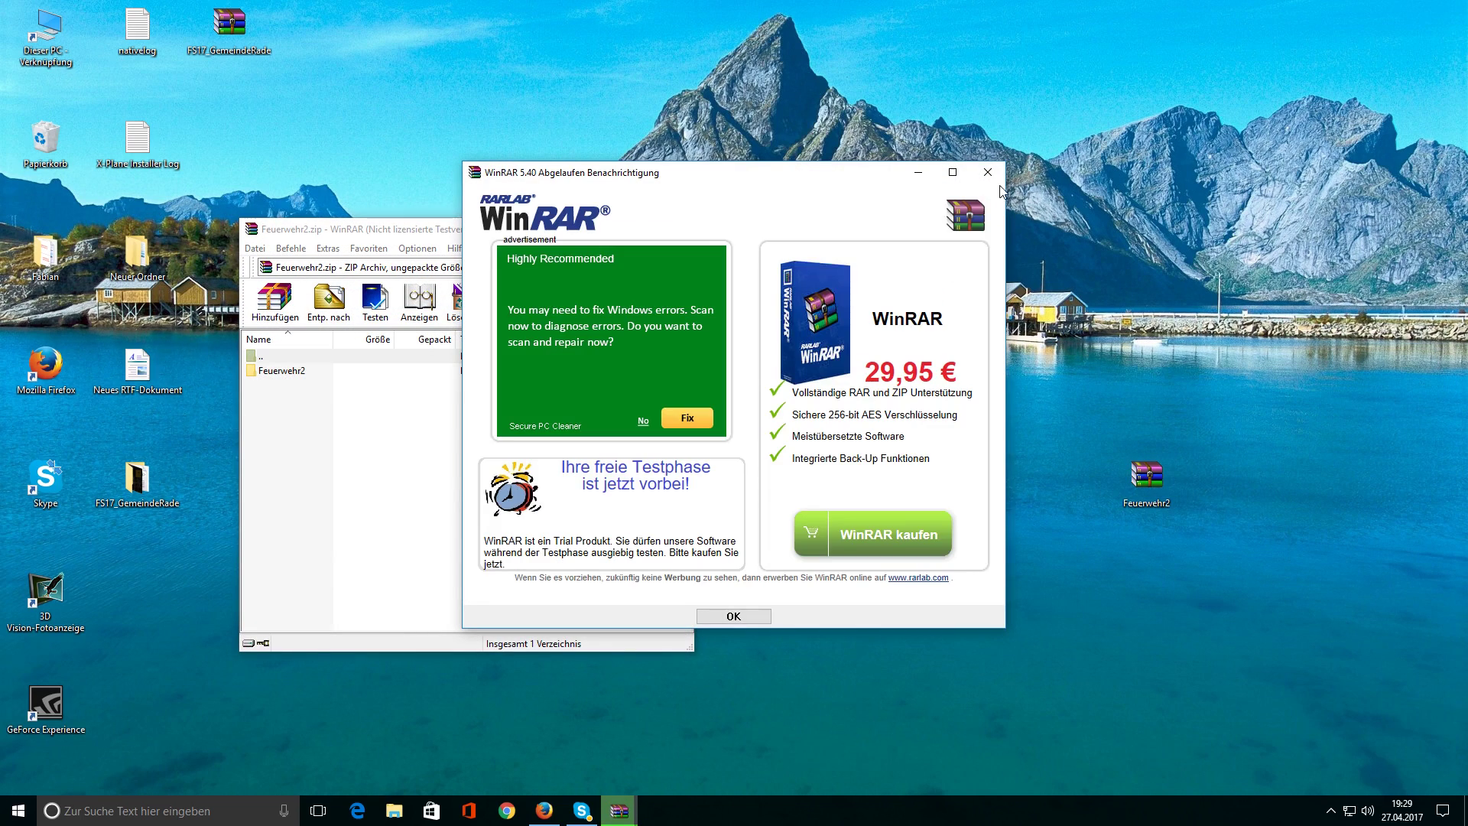
pyautogui.click(988, 172)
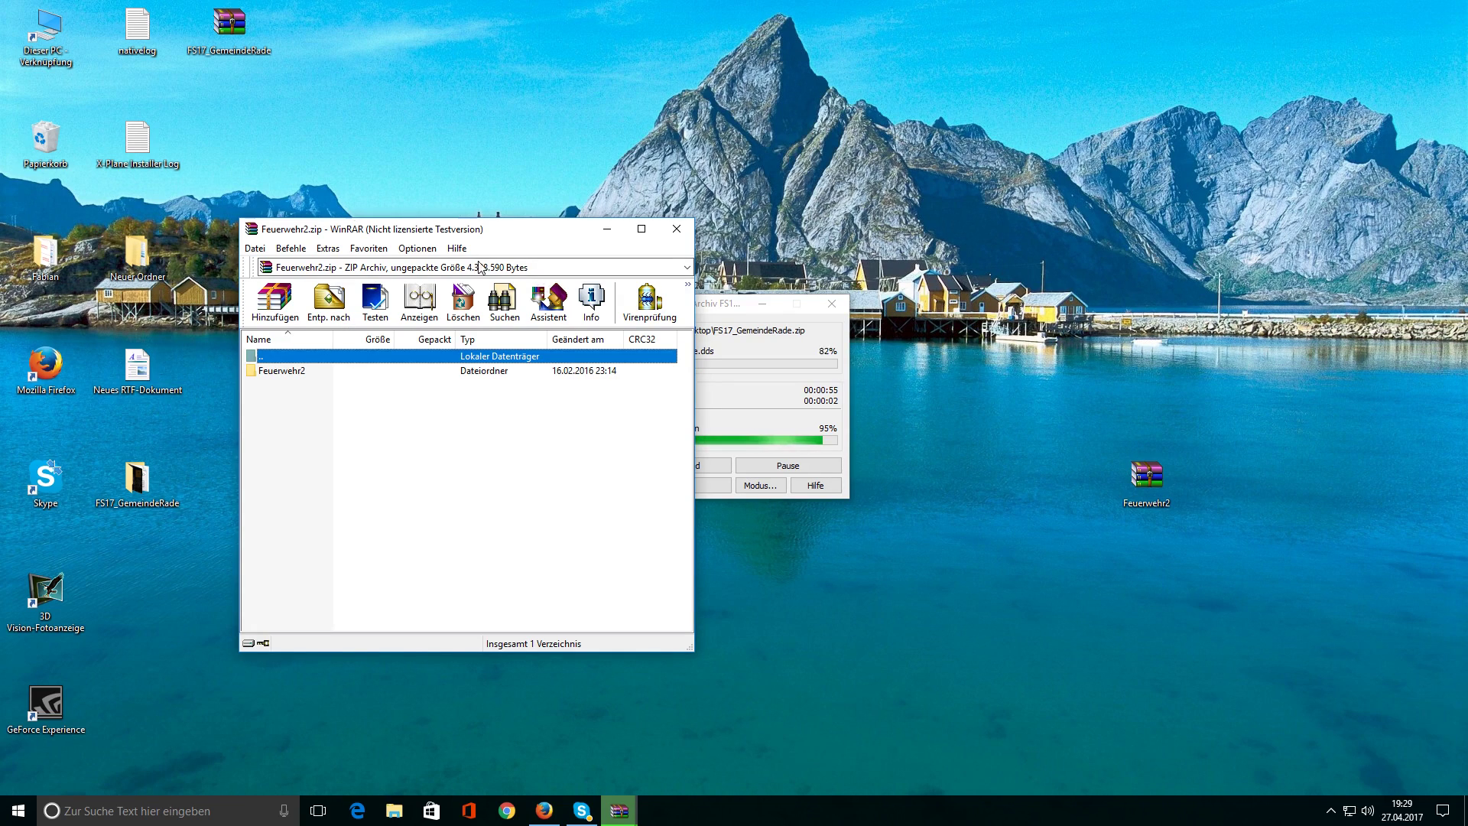
pyautogui.moveTo(468, 228); pyautogui.dragTo(1072, 221)
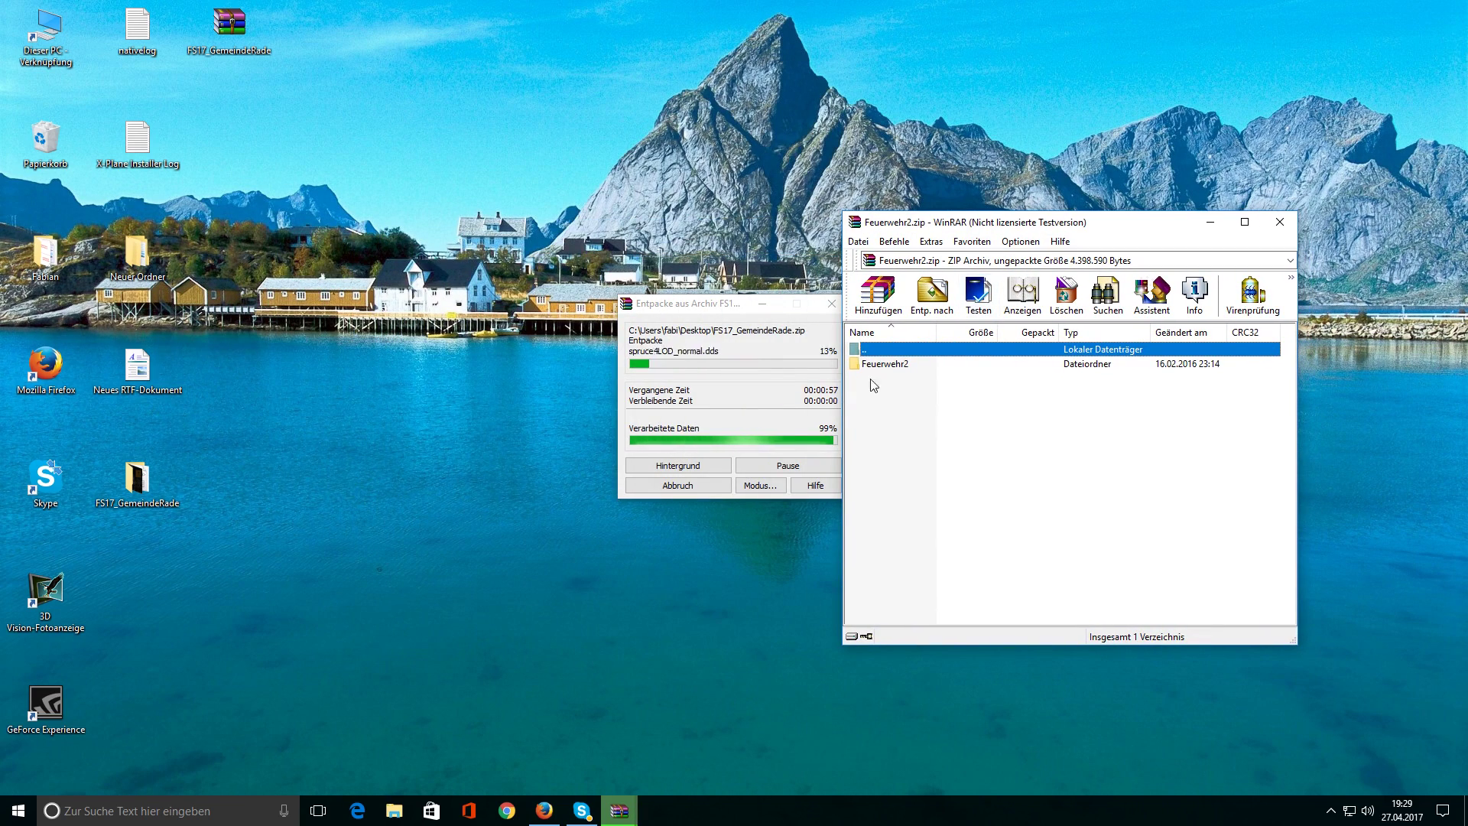
pyautogui.click(959, 364)
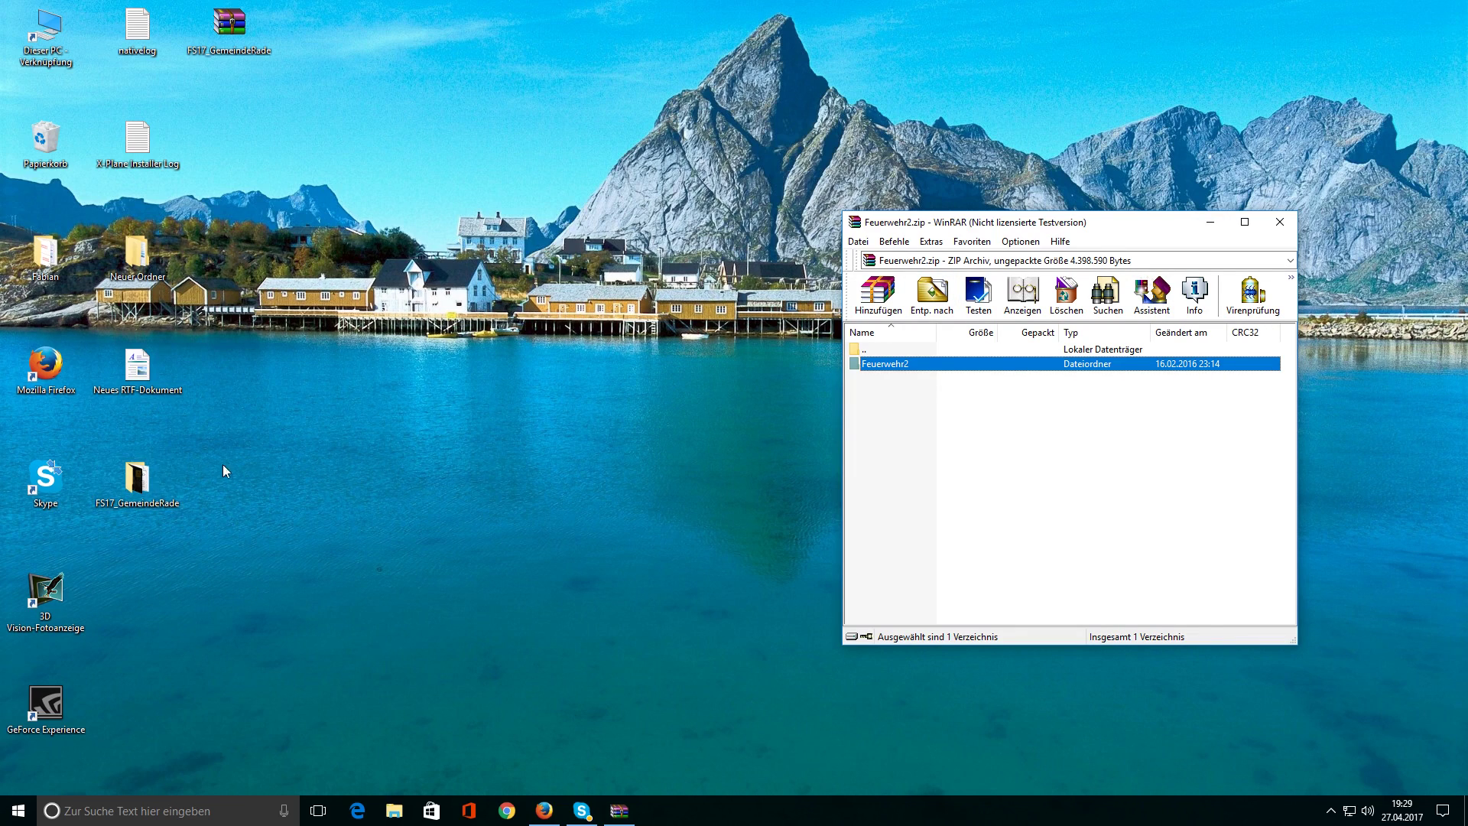
pyautogui.doubleClick(136, 482)
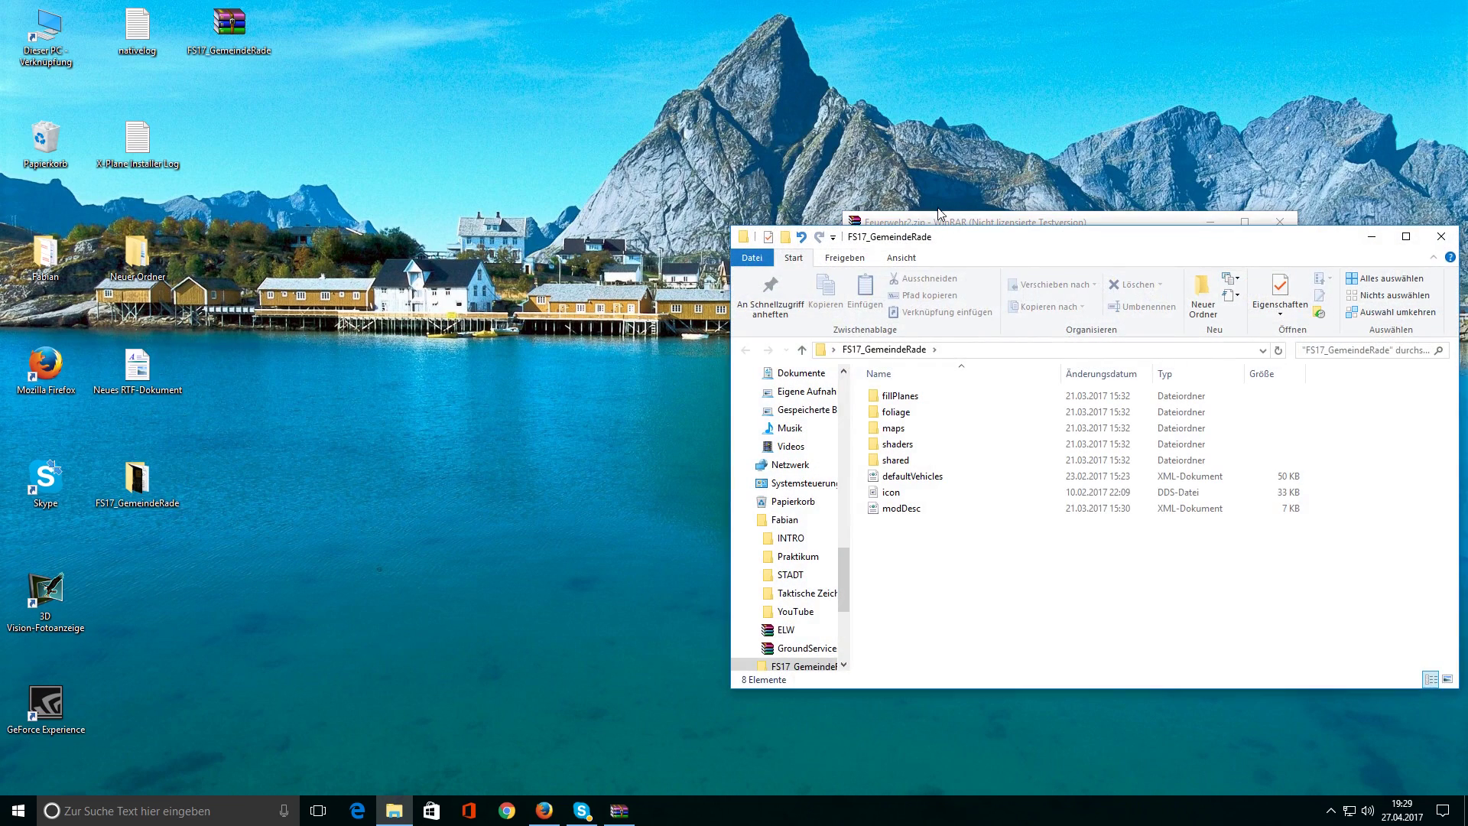
# Browse the FS17_GemeindeRade folder down to maps > models
pyautogui.moveTo(968, 236); pyautogui.dragTo(310, 213)
pyautogui.click(262, 405)
pyautogui.doubleClick(262, 405)
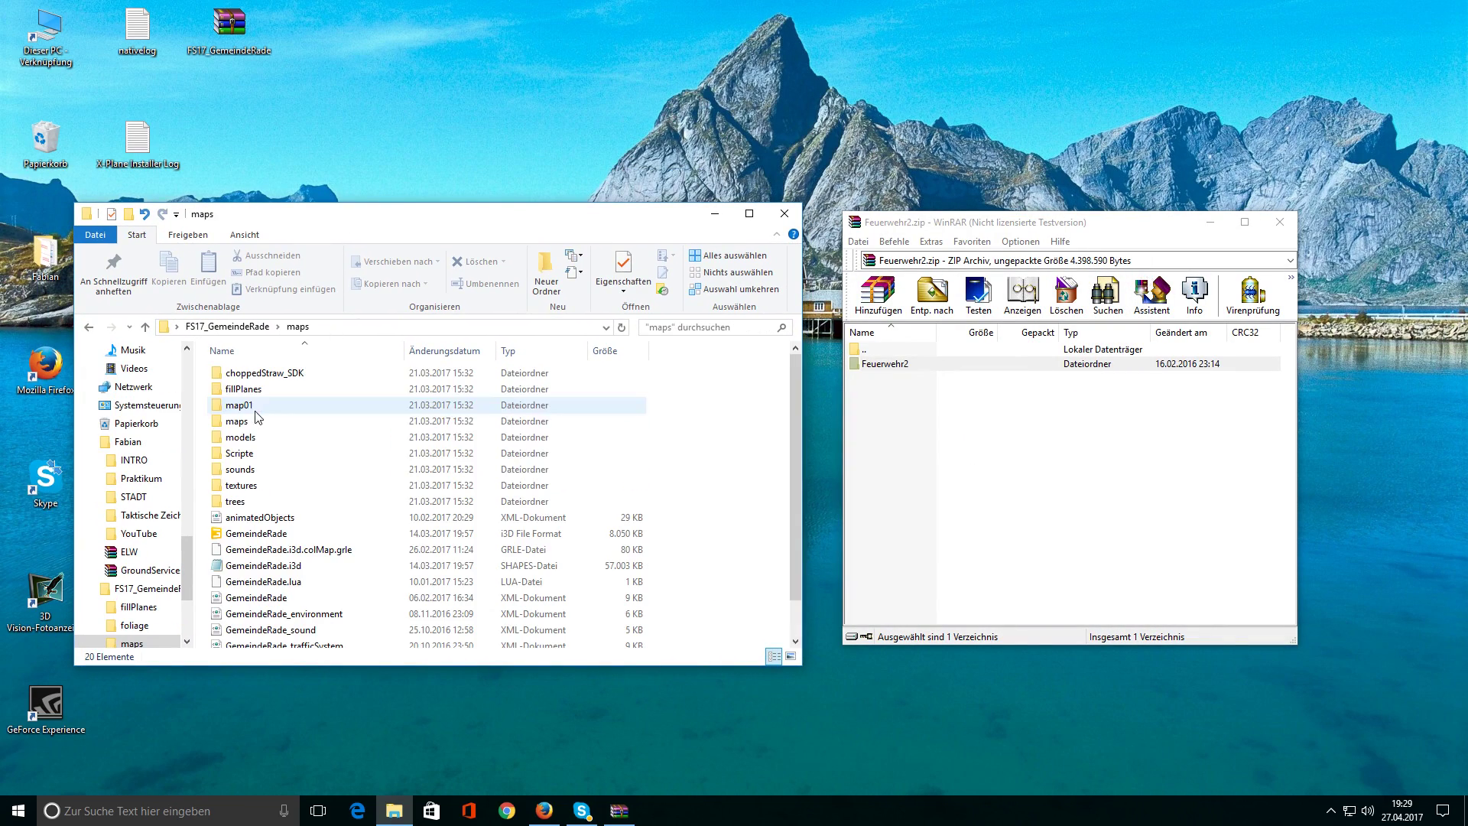
pyautogui.doubleClick(249, 437)
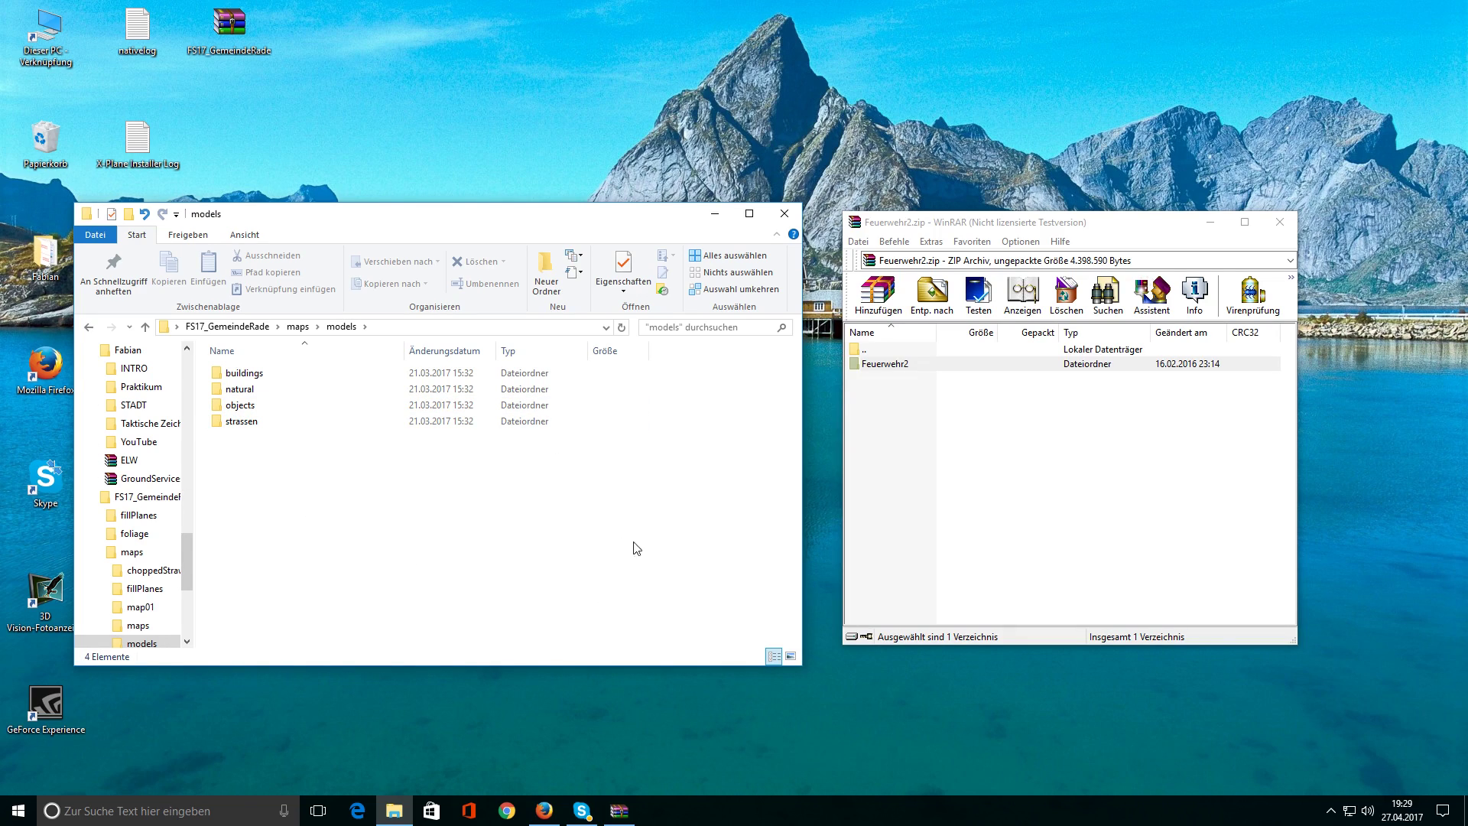
pyautogui.doubleClick(245, 373)
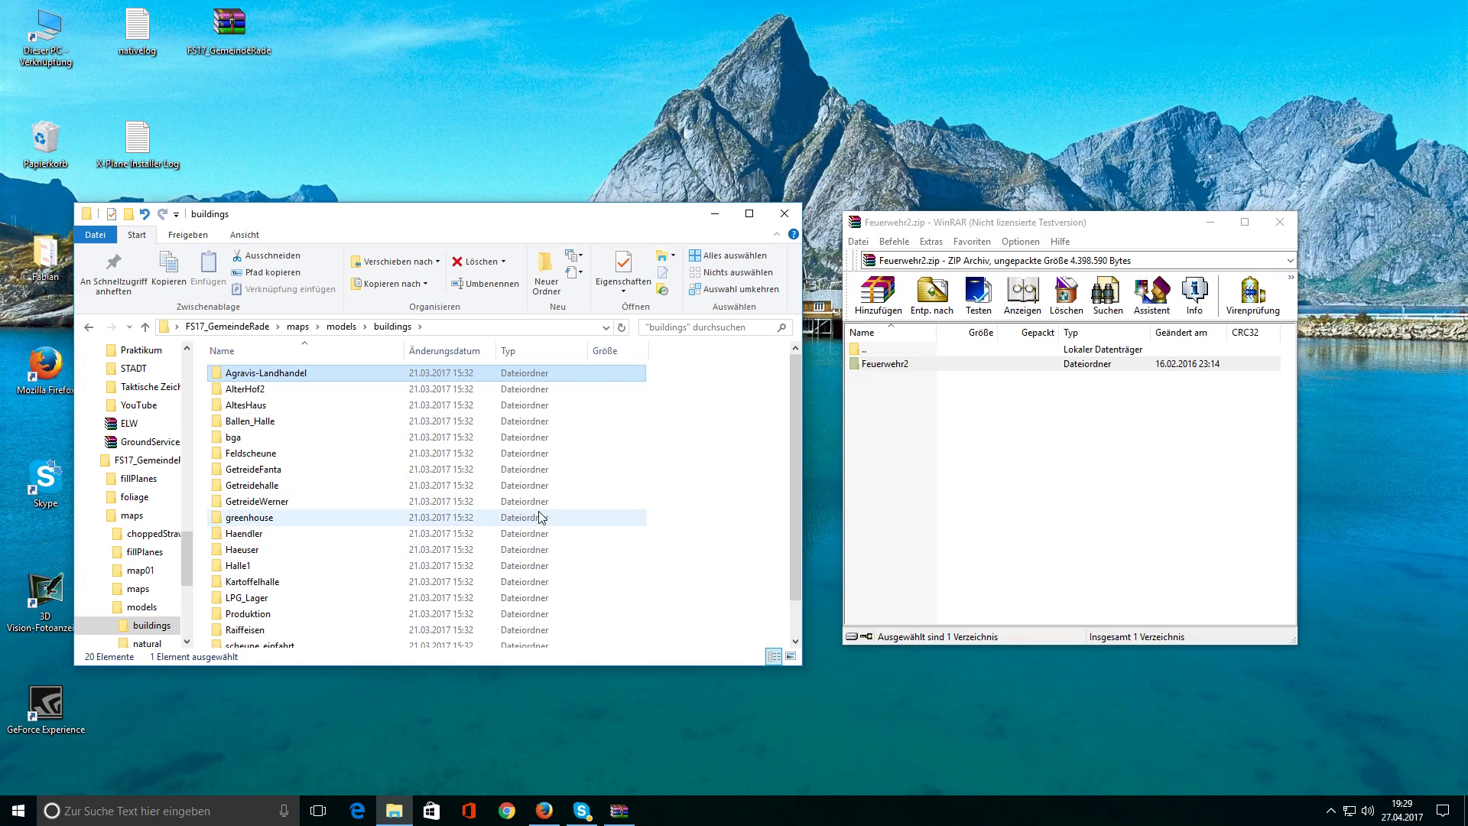
pyautogui.hotkey('alt', 'Left')
# Copy the Feuerwehr2 folder into models, close WinRAR, verify its files, and return to maps
pyautogui.moveTo(887, 363); pyautogui.dragTo(508, 609)
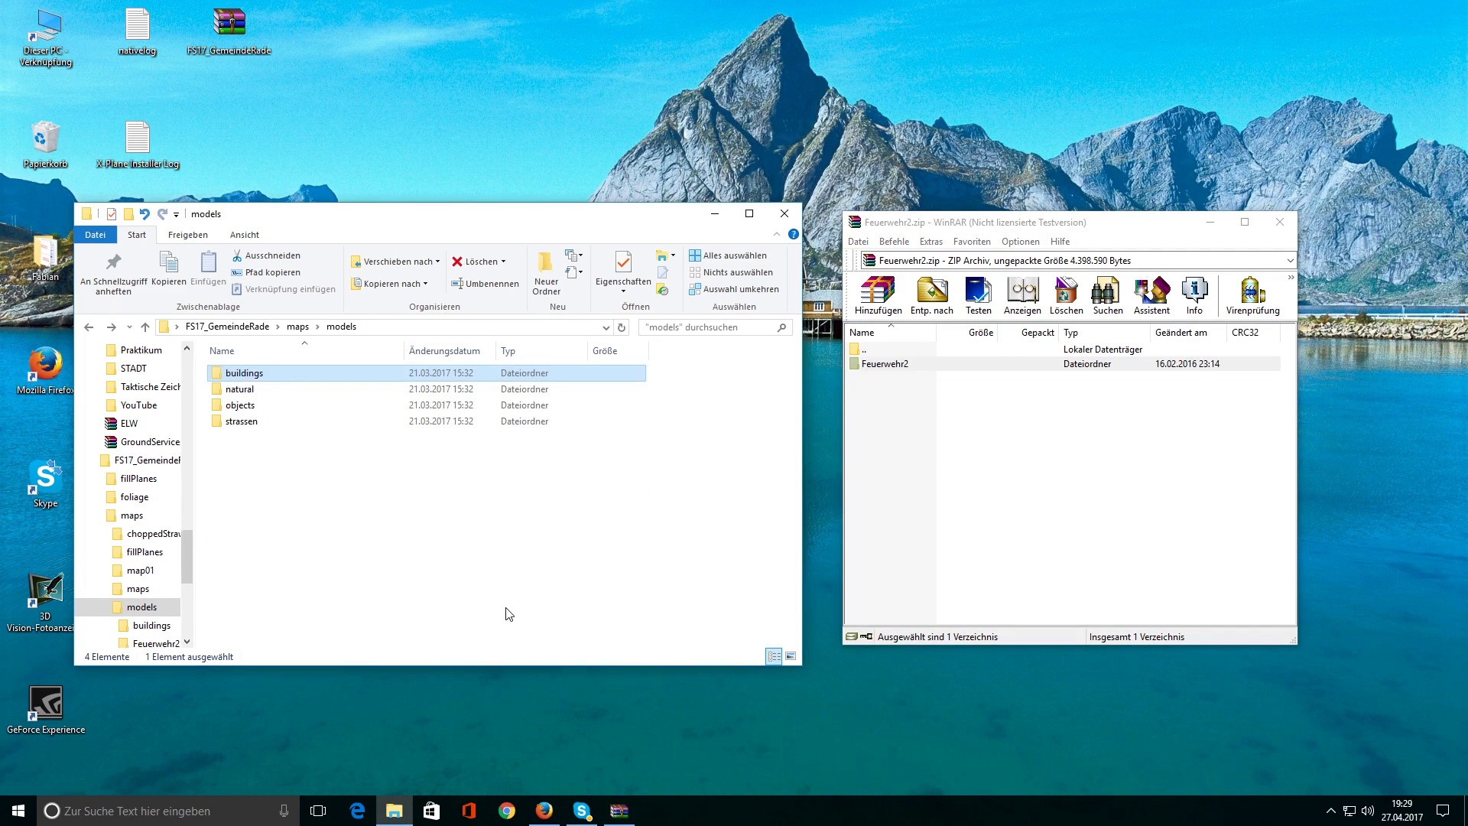
pyautogui.click(1280, 222)
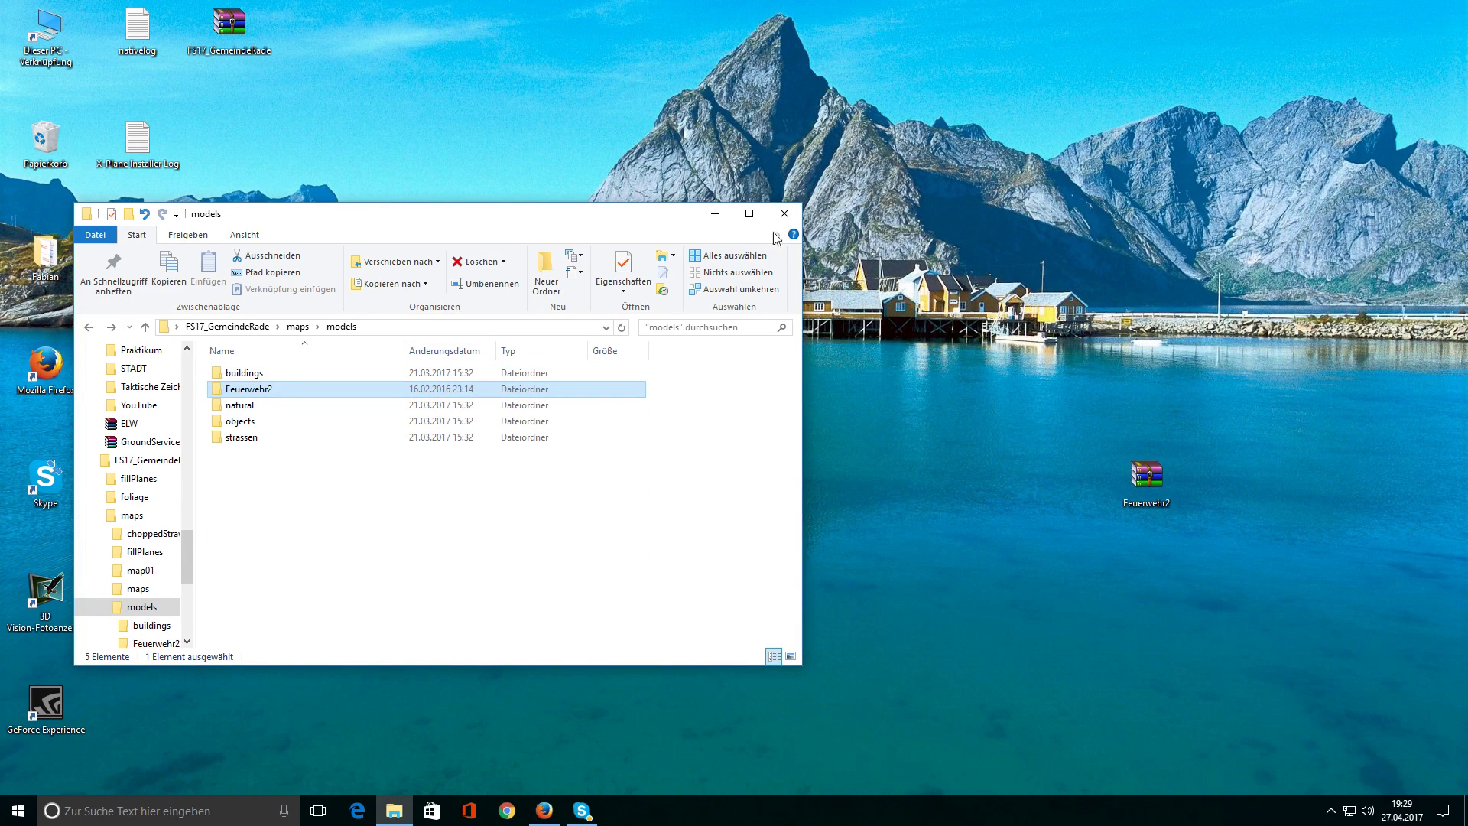
pyautogui.doubleClick(255, 392)
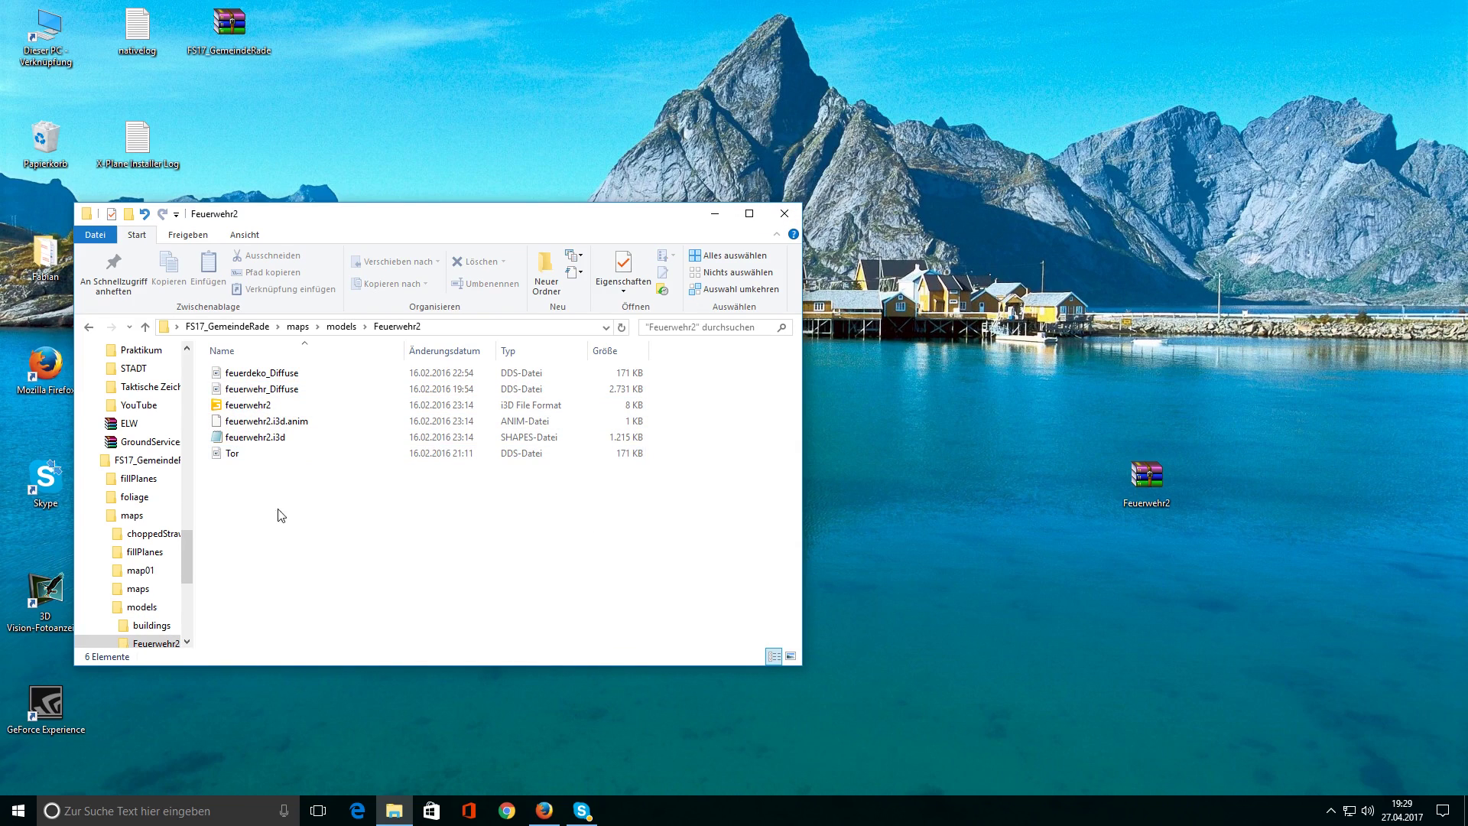
pyautogui.press('BackSpace')
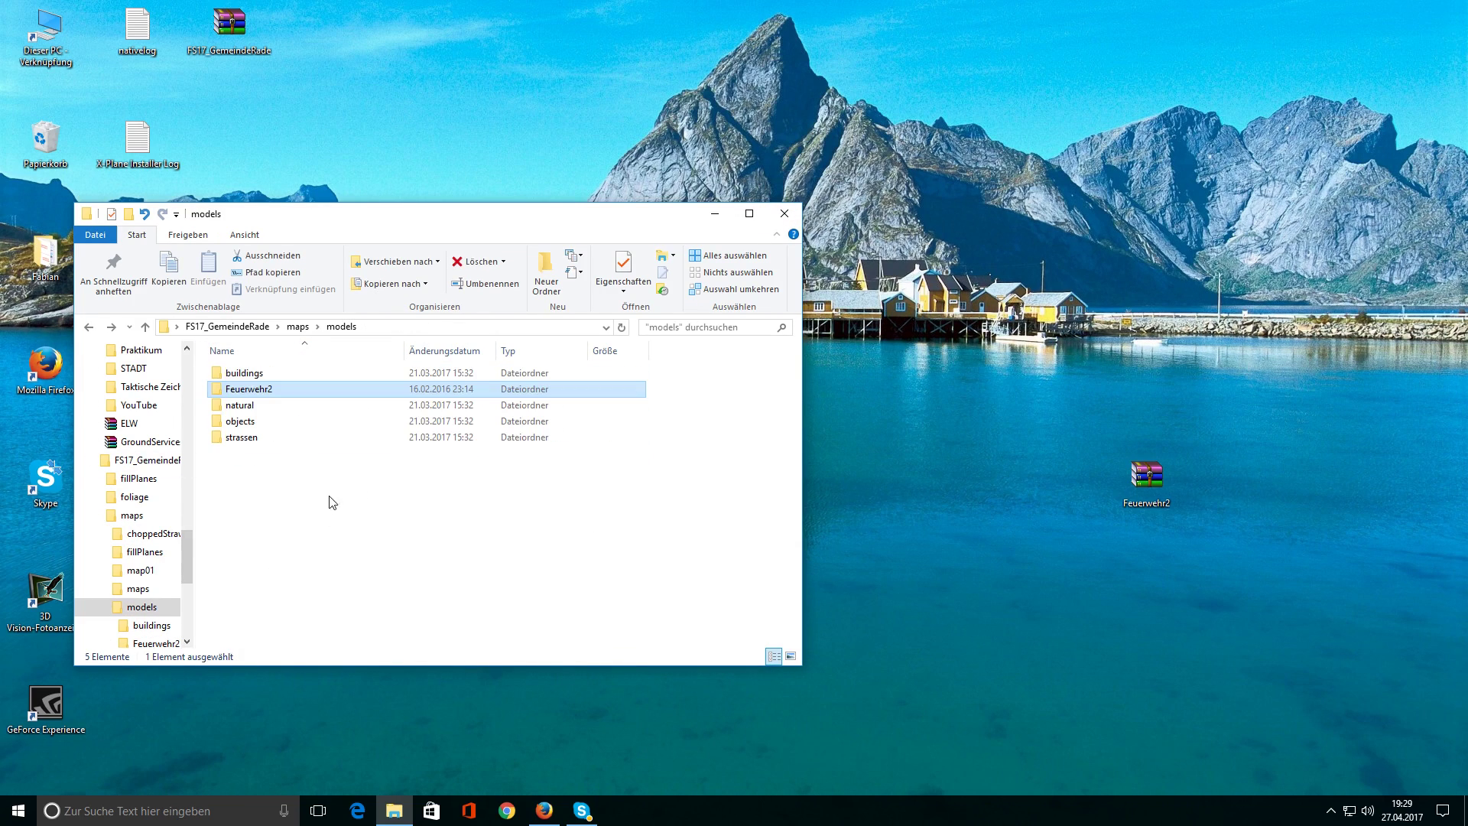
pyautogui.press('BackSpace')
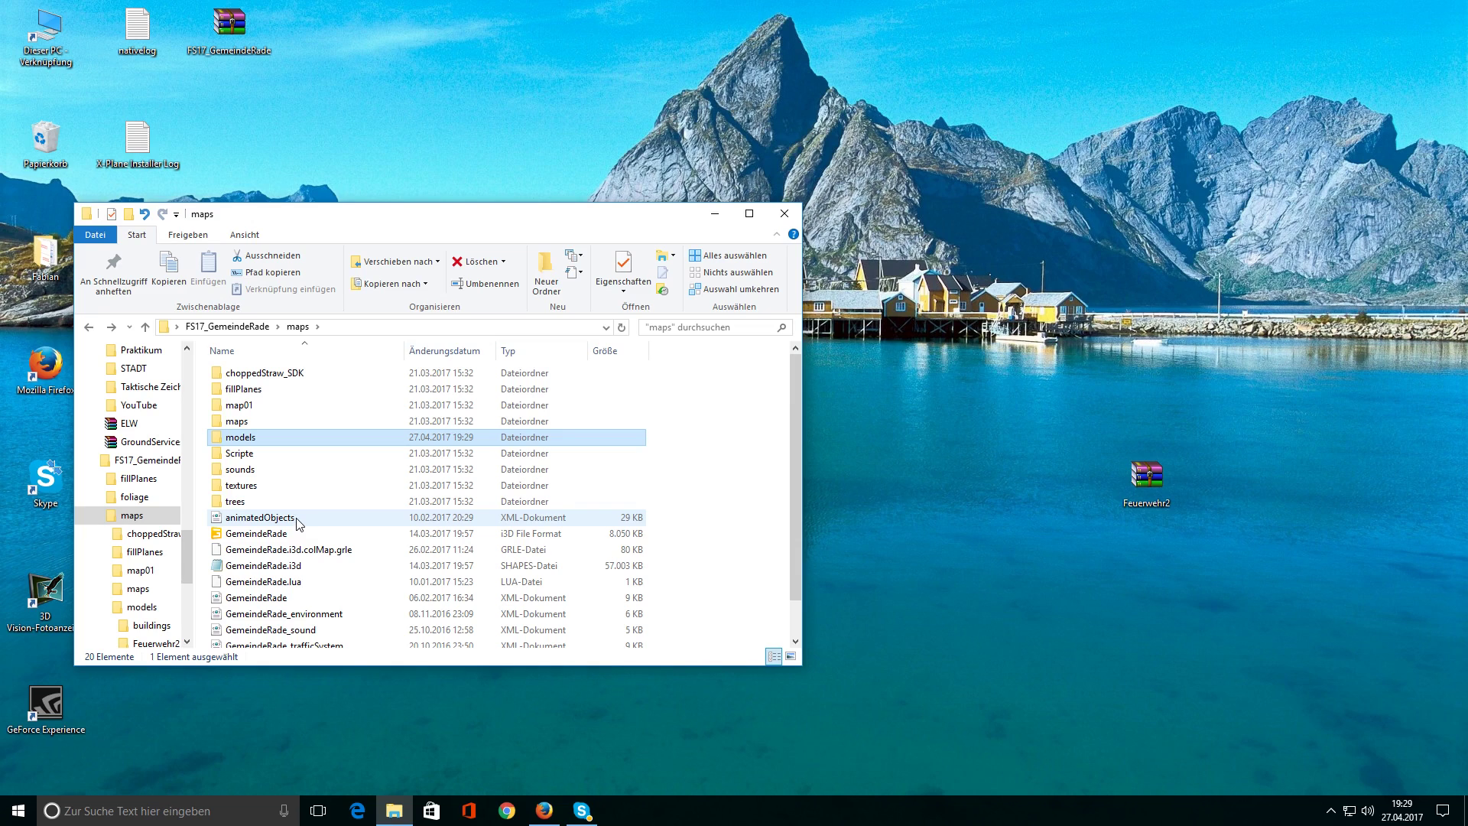
pyautogui.click(274, 538)
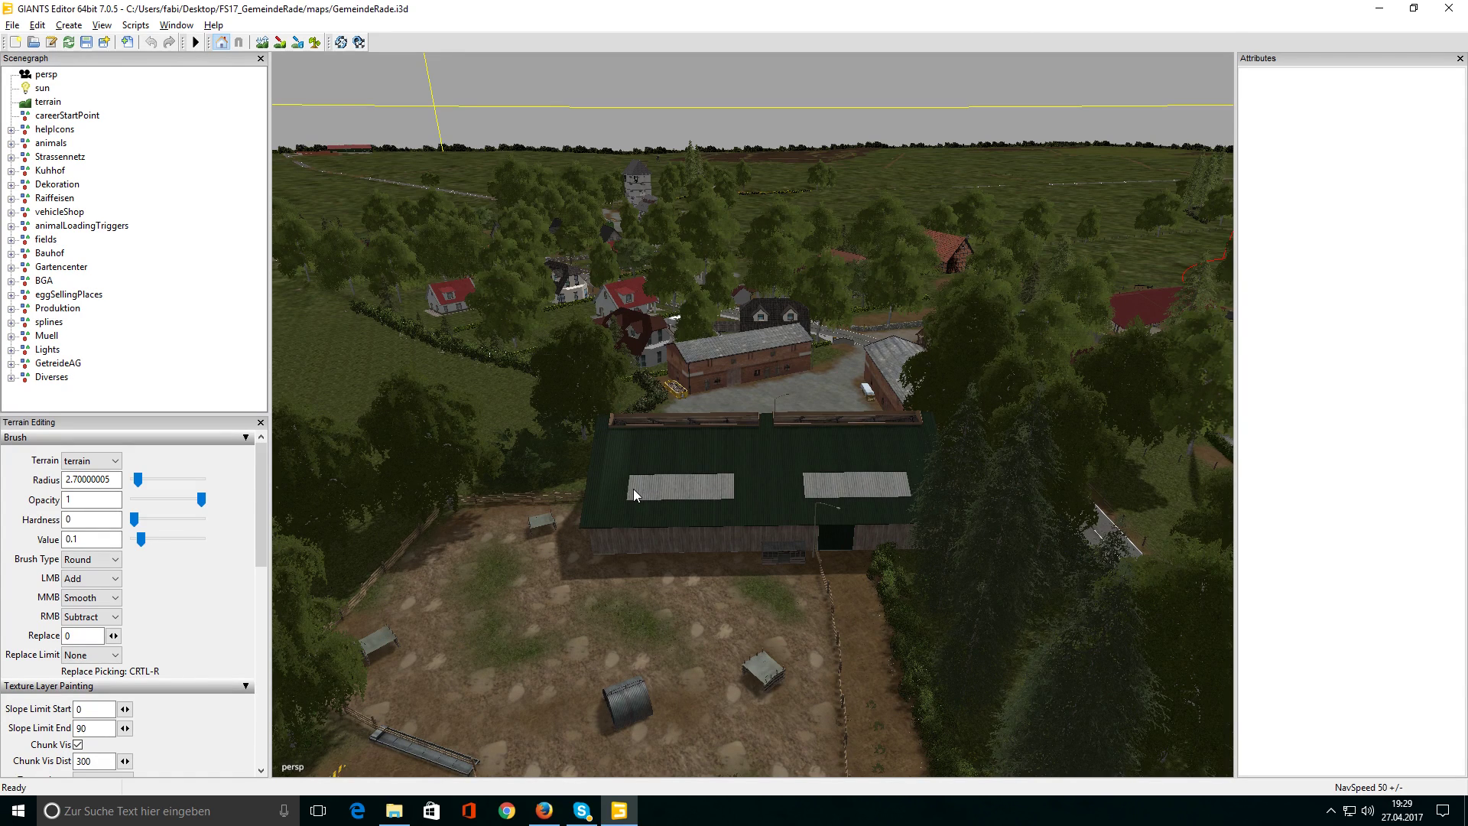
# Fly the camera over the fields and farm down to the red-roofed house by the road
pyautogui.moveTo(566, 402); pyautogui.dragTo(402, 364, button='right')
pyautogui.keyDown('alt'); pyautogui.moveTo(402, 364); pyautogui.dragTo(561, 361); pyautogui.keyUp('alt')
pyautogui.moveTo(561, 361); pyautogui.dragTo(647, 318, button='right')
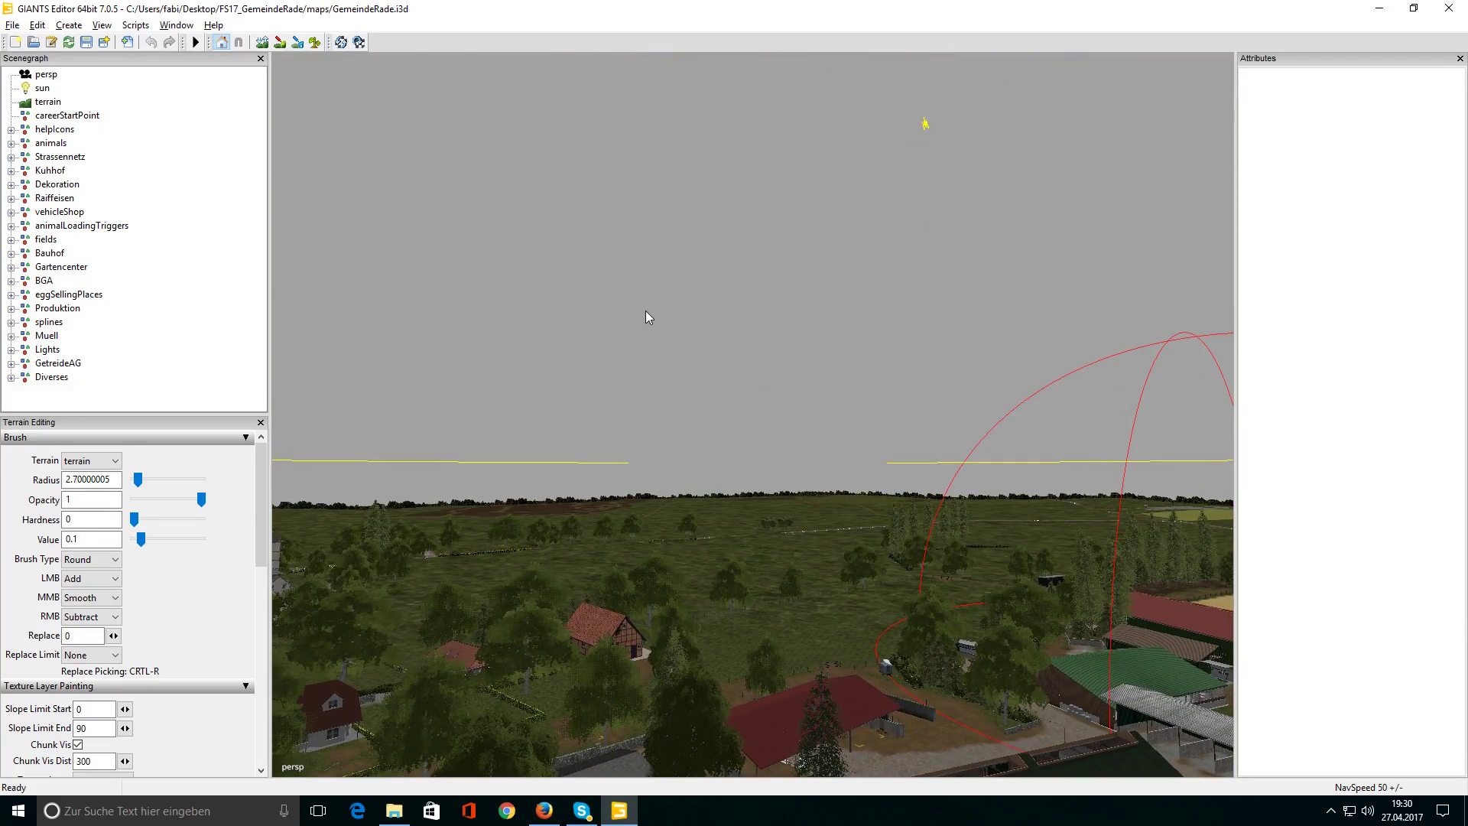
pyautogui.moveTo(727, 377); pyautogui.dragTo(881, 346, button='right')
pyautogui.moveTo(658, 412); pyautogui.dragTo(1074, 699, button='right')
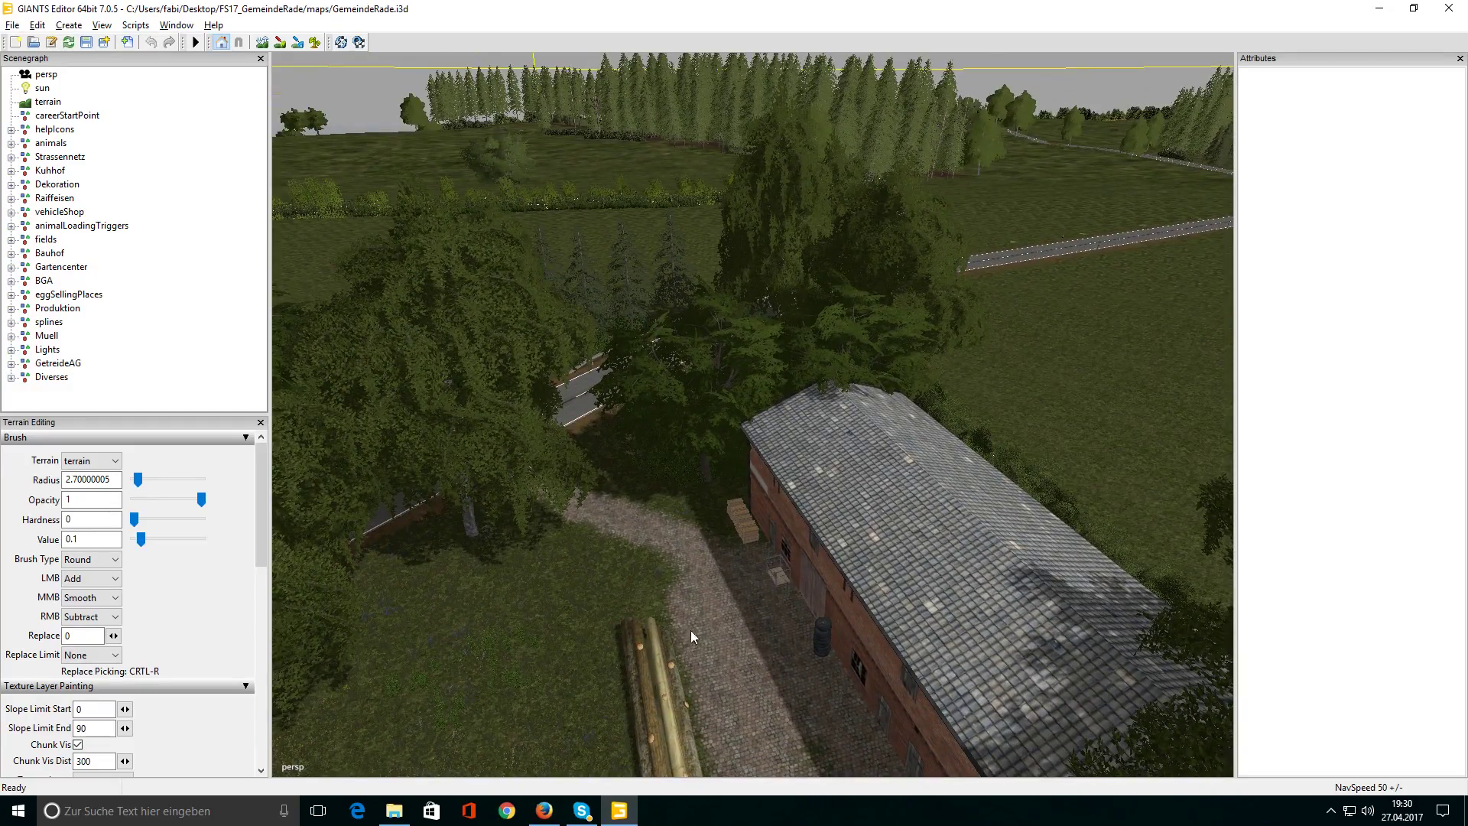
pyautogui.moveTo(884, 548)
pyautogui.mouseDown(button='right')
pyautogui.moveTo(483, 479)
pyautogui.moveTo(514, 462)
pyautogui.moveTo(469, 485)
pyautogui.moveTo(424, 465)
pyautogui.moveTo(838, 451)
pyautogui.moveTo(602, 535)
pyautogui.moveTo(764, 532)
pyautogui.moveTo(560, 543)
pyautogui.moveTo(703, 558)
pyautogui.moveTo(747, 522)
pyautogui.moveTo(802, 533)
pyautogui.moveTo(650, 580)
pyautogui.moveTo(771, 613)
pyautogui.moveTo(955, 608)
pyautogui.mouseUp(button='right')
pyautogui.moveTo(617, 604); pyautogui.dragTo(910, 700, button='right')
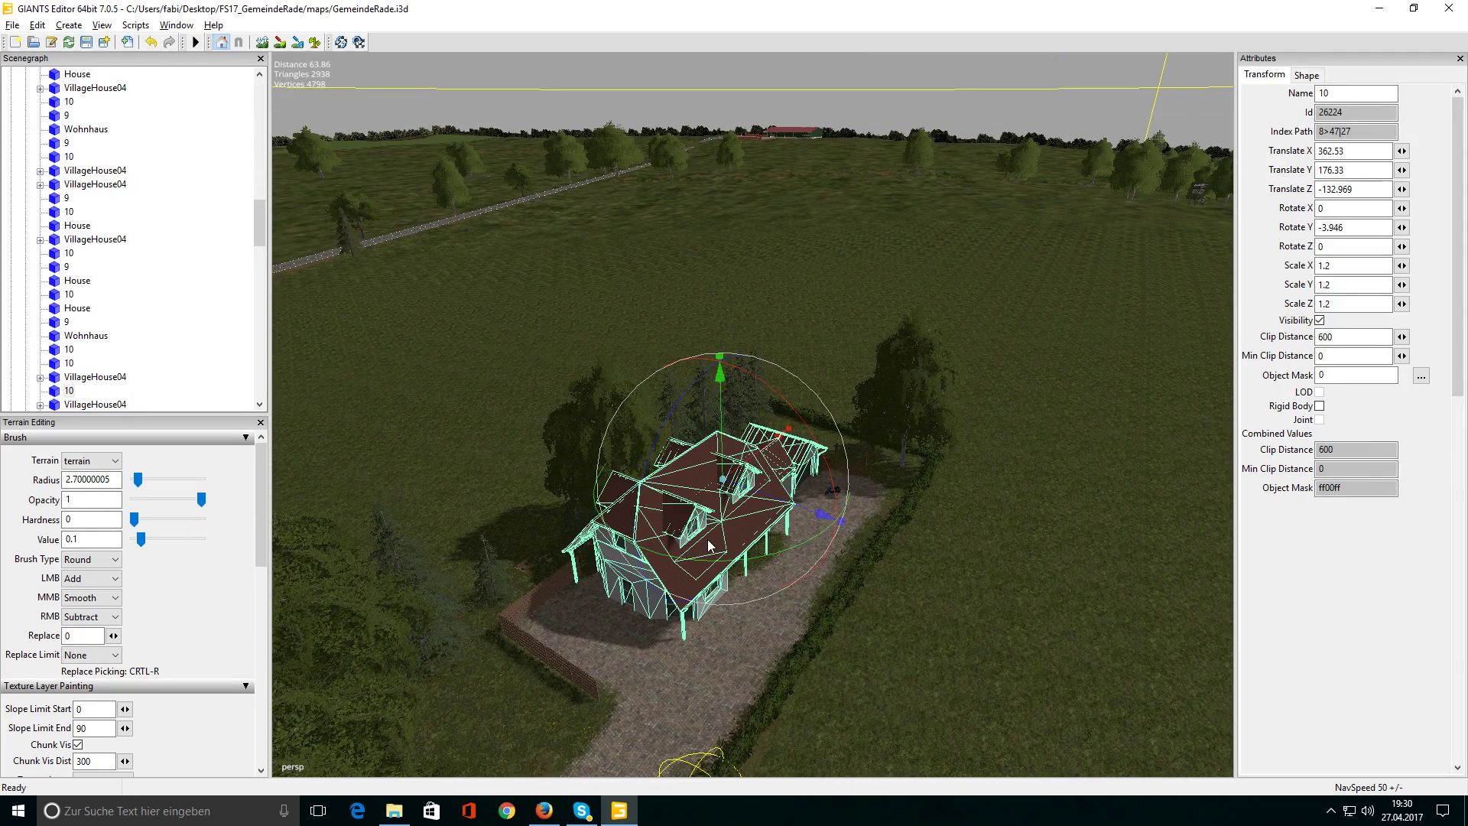
pyautogui.press('Delete')
pyautogui.click(832, 489)
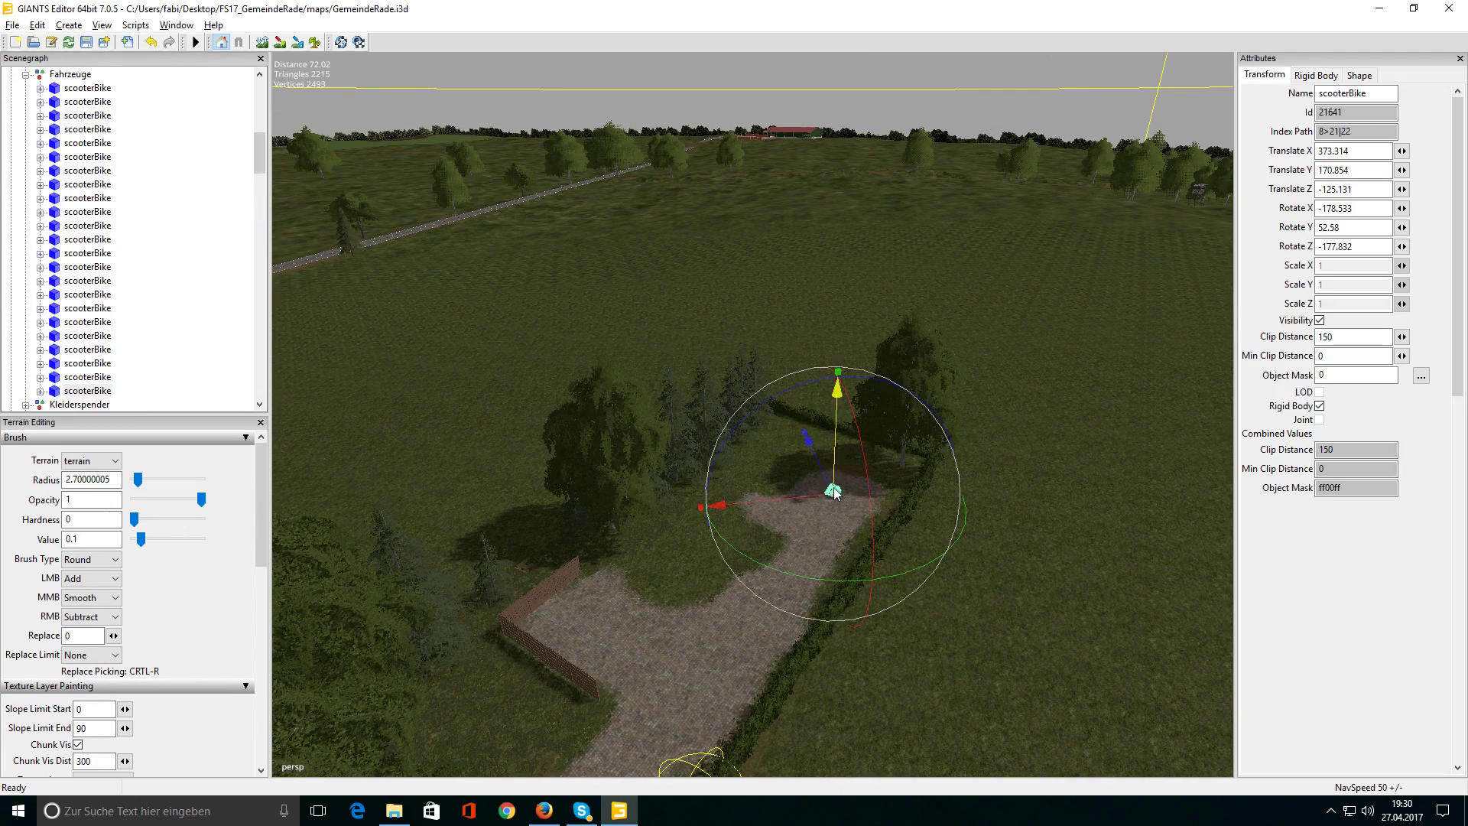
pyautogui.press('Delete')
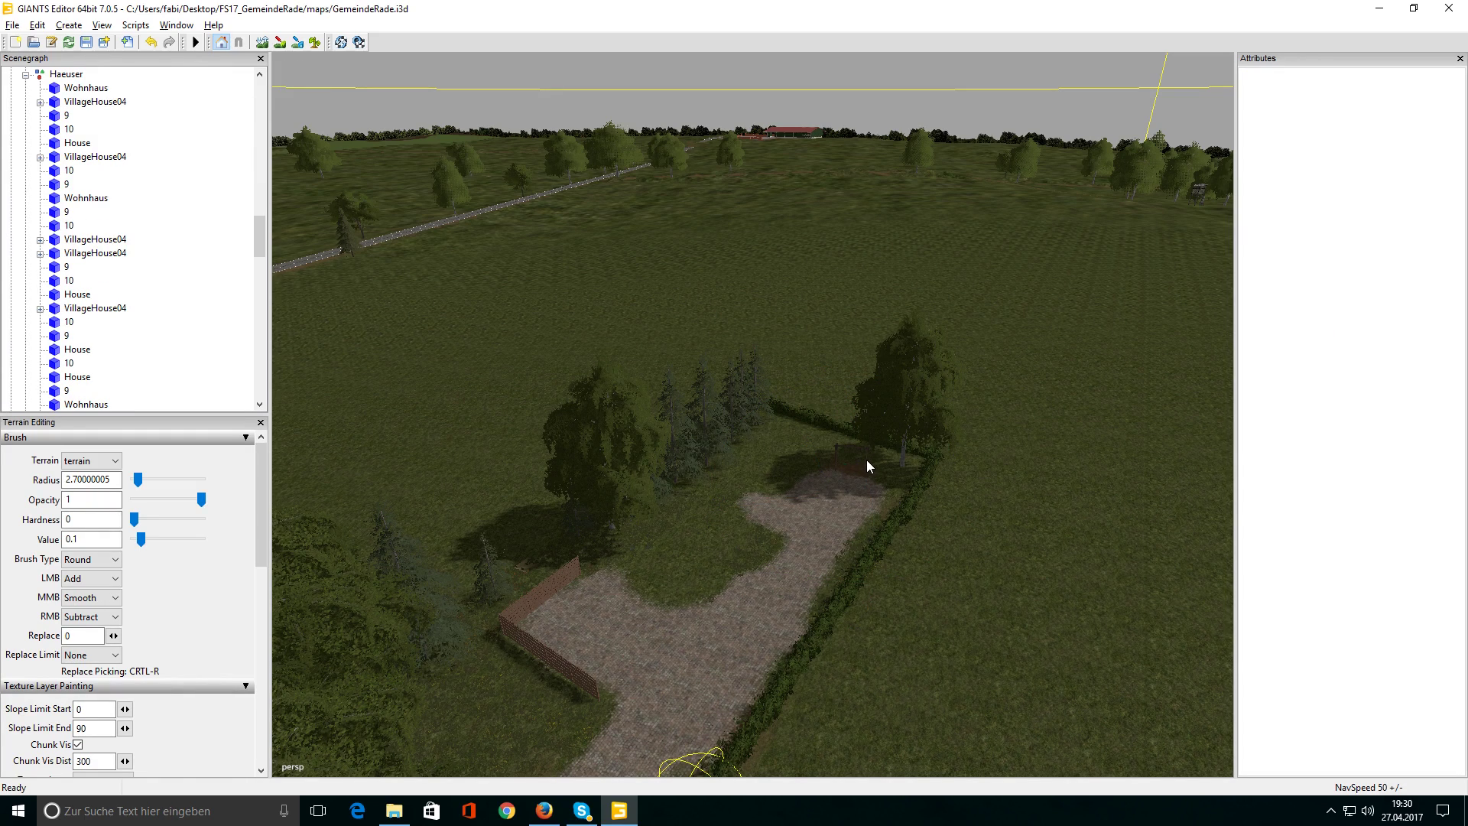
pyautogui.click(866, 465)
pyautogui.press('Delete')
pyautogui.keyDown('alt'); pyautogui.moveTo(578, 606); pyautogui.dragTo(644, 603); pyautogui.keyUp('alt')
pyautogui.keyDown('alt'); pyautogui.moveTo(644, 602); pyautogui.dragTo(719, 576, button='right'); pyautogui.keyUp('alt')
pyautogui.keyDown('alt'); pyautogui.moveTo(719, 576); pyautogui.dragTo(475, 595); pyautogui.keyUp('alt')
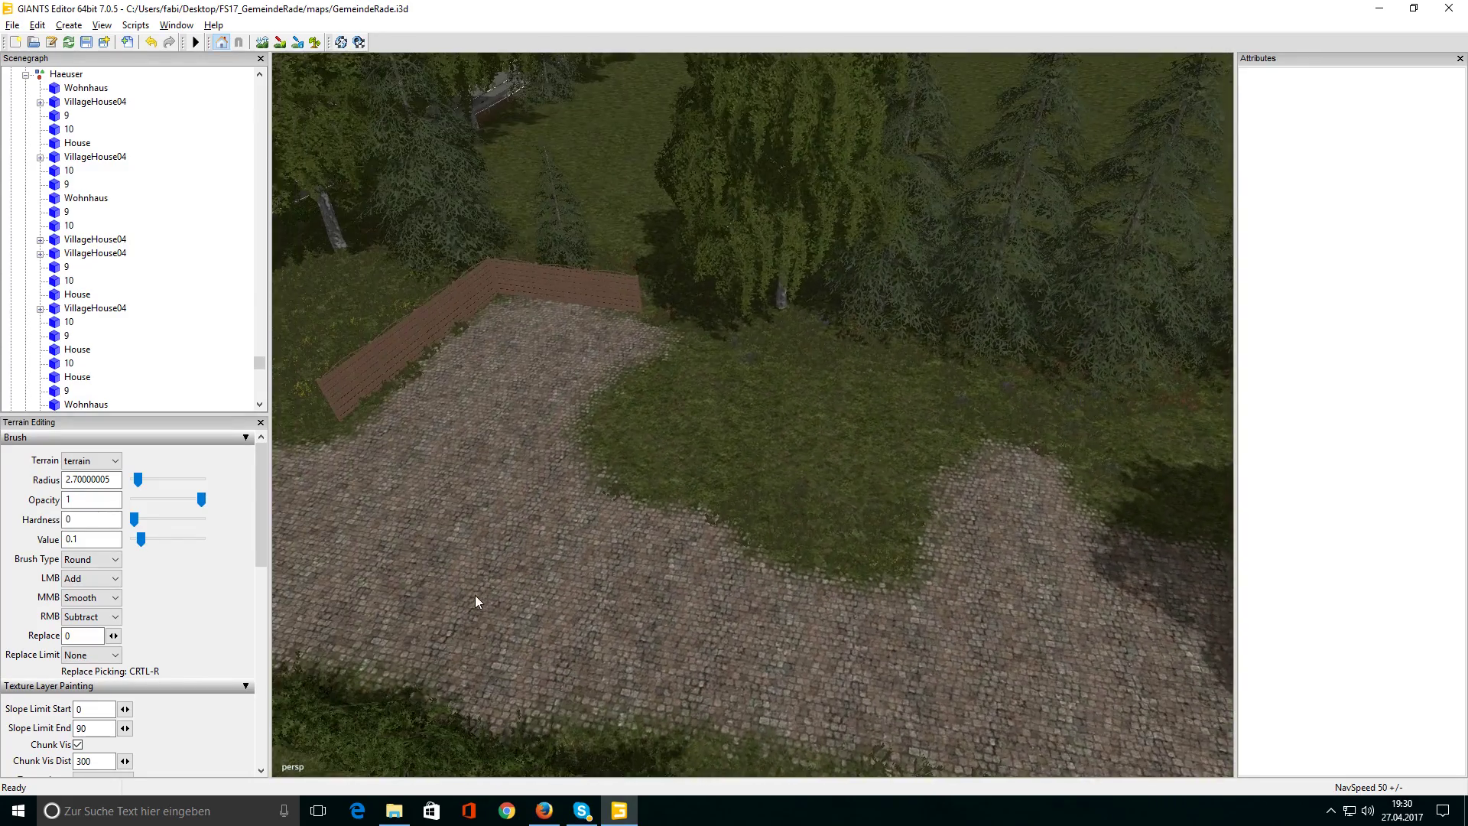
pyautogui.keyDown('alt'); pyautogui.moveTo(557, 576); pyautogui.dragTo(530, 572, button='right'); pyautogui.keyUp('alt')
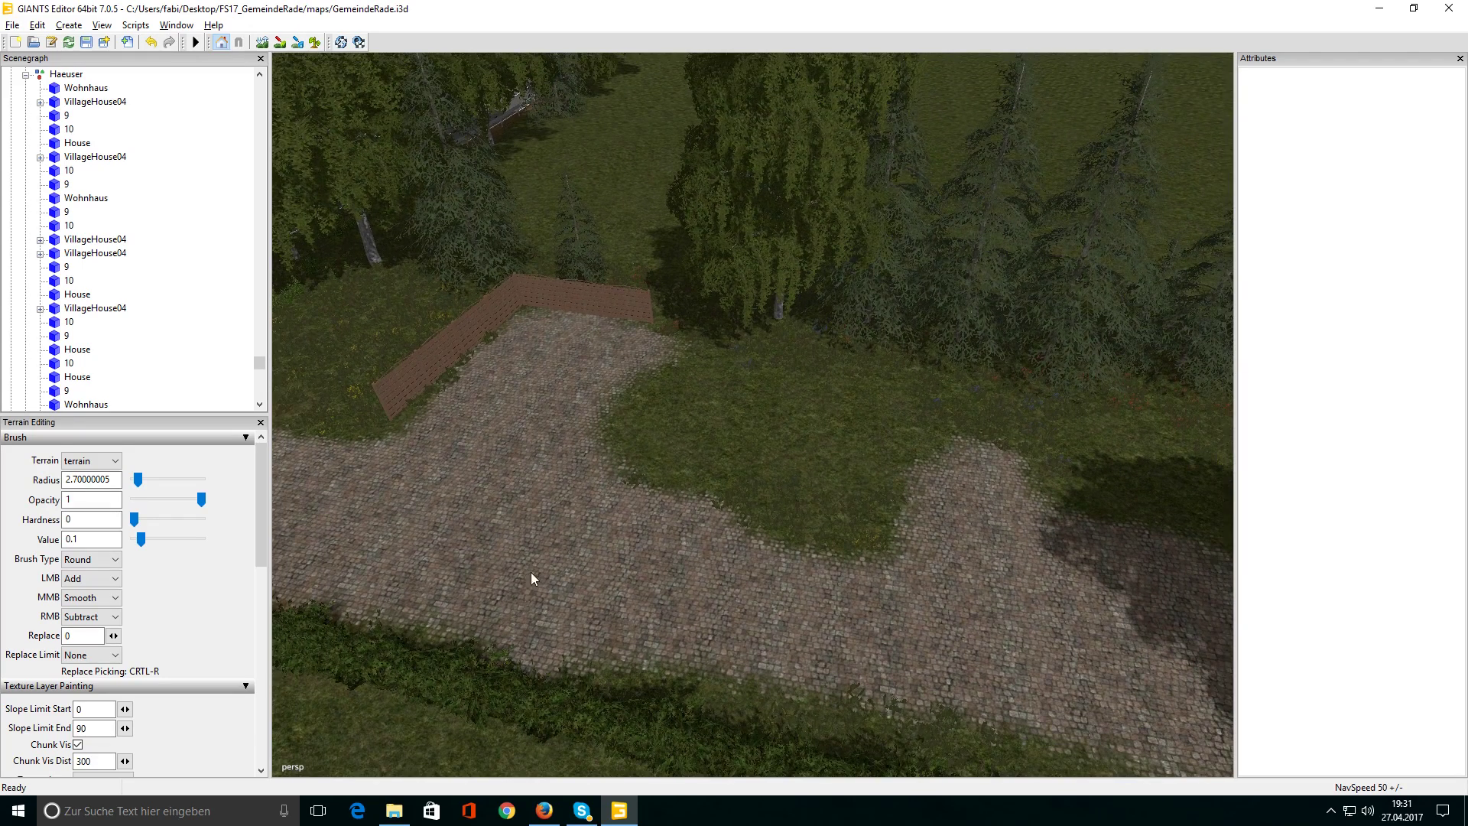
# Import feuerwehr2.i3d from Desktop/FS17_GemeindeRade/maps/models/Feuerwehr2 into the map
pyautogui.click(128, 46)
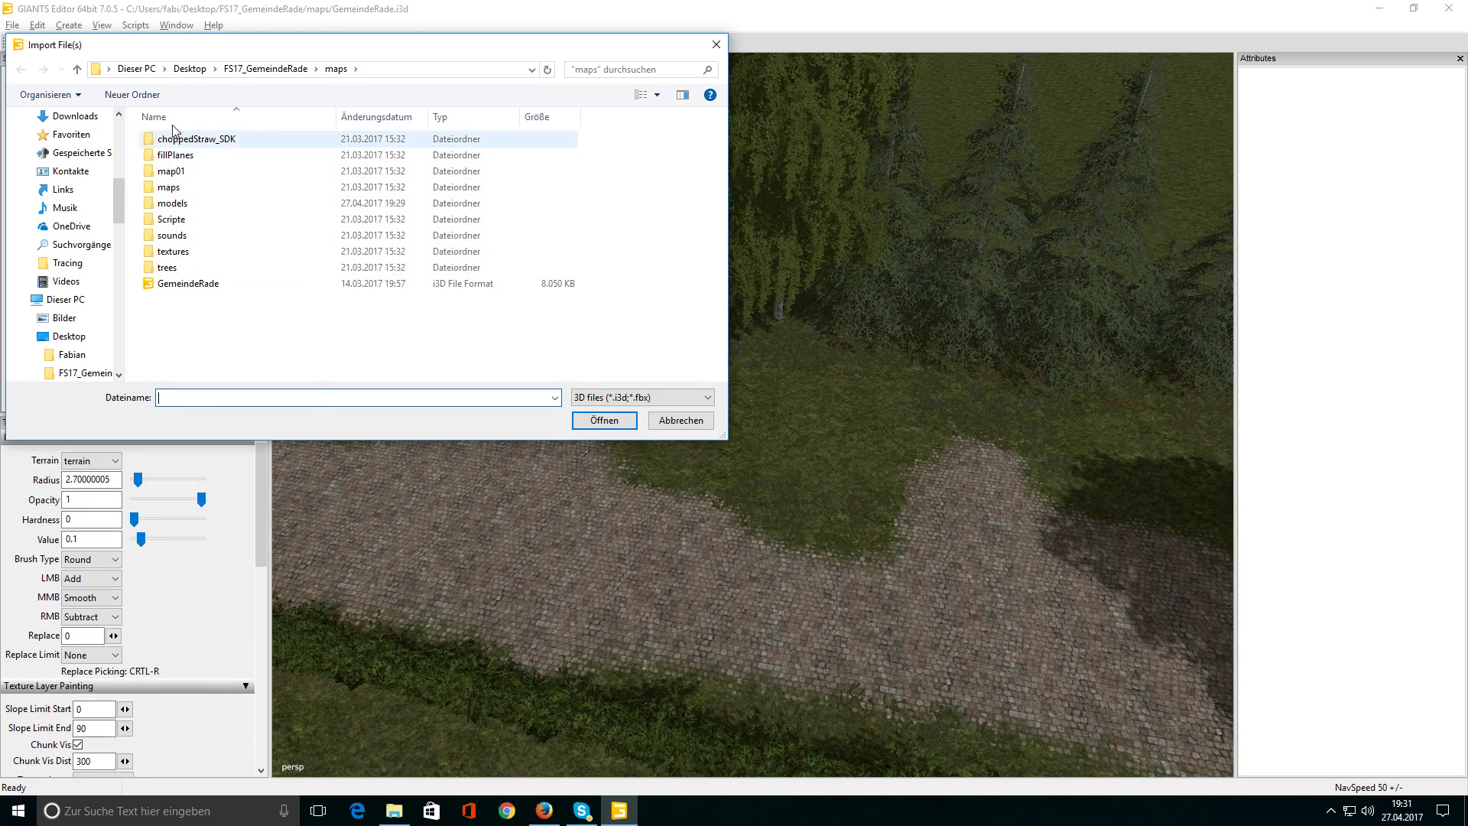
pyautogui.click(135, 70)
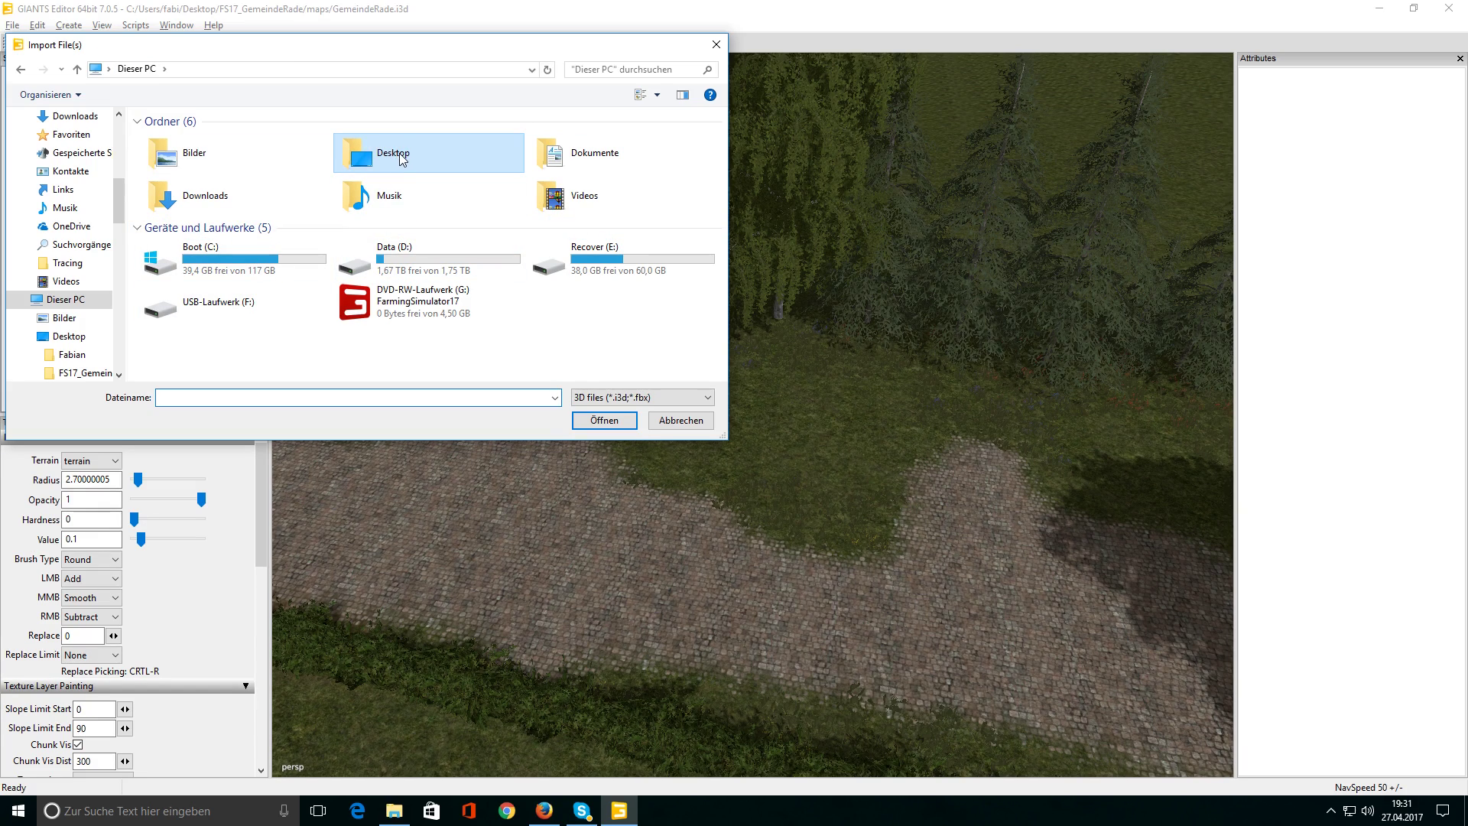
pyautogui.doubleClick(401, 158)
pyautogui.doubleClick(196, 163)
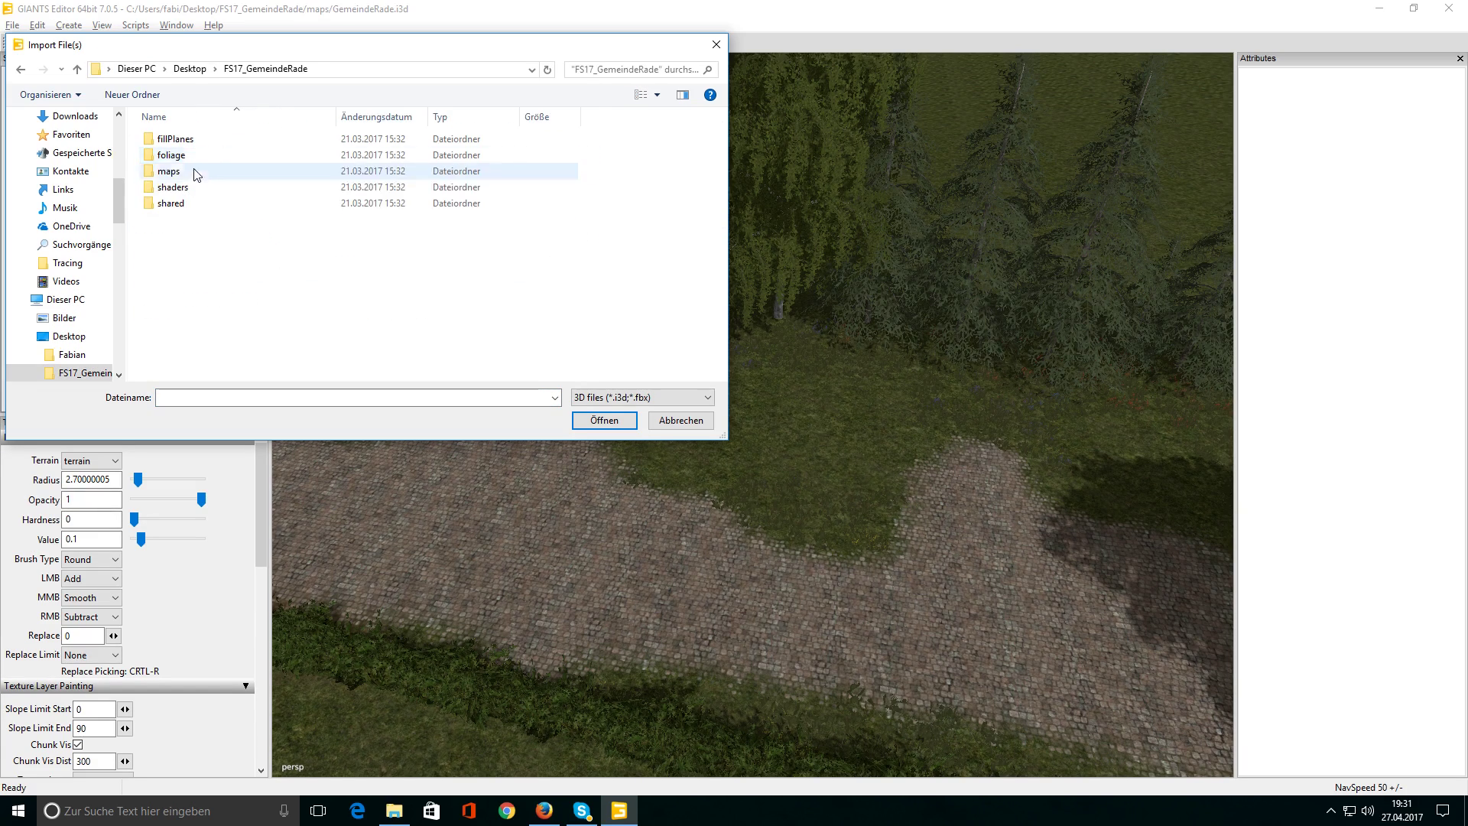
pyautogui.click(164, 174)
pyautogui.doubleClick(164, 172)
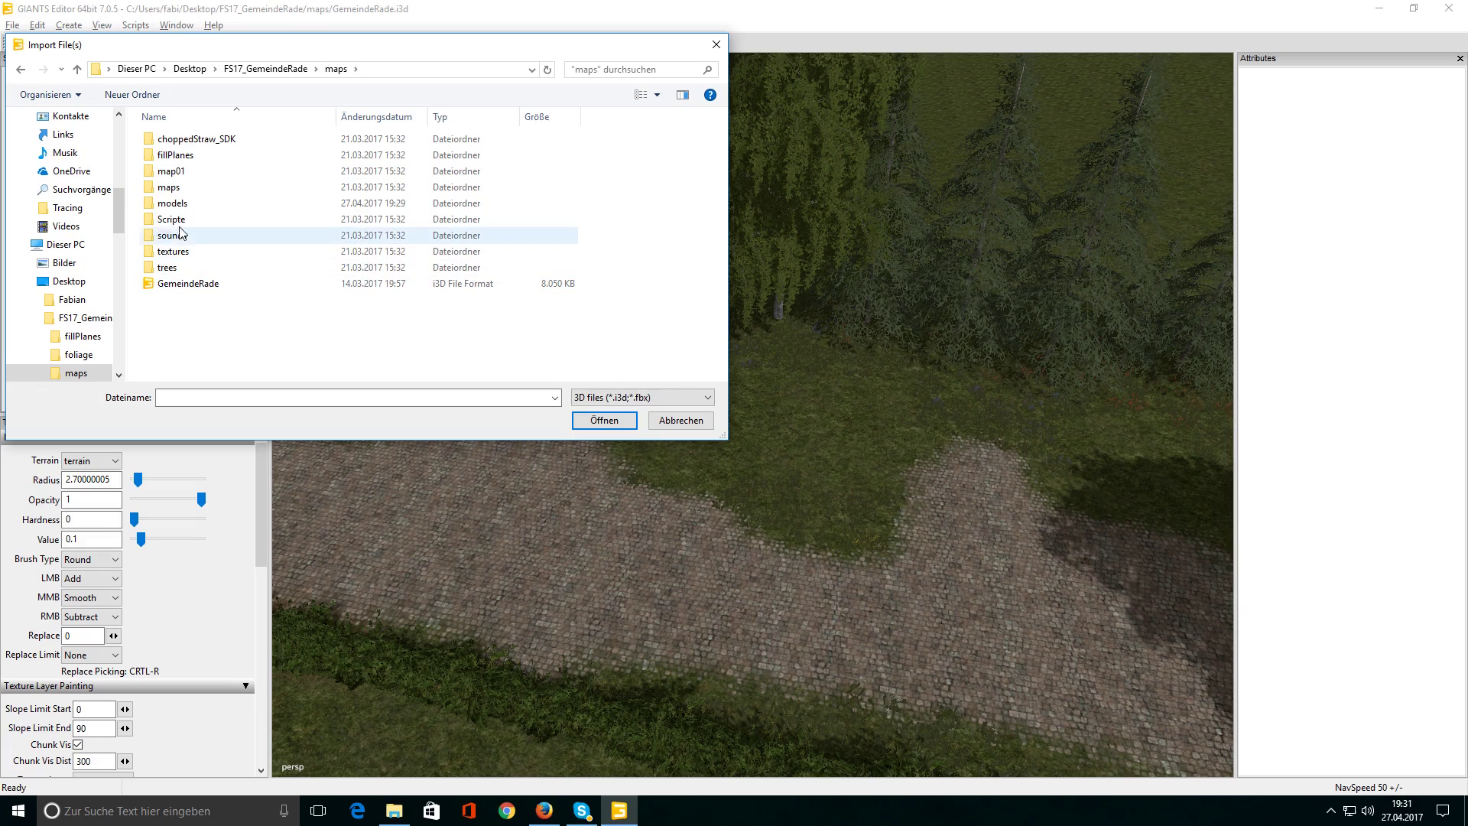
pyautogui.doubleClick(180, 202)
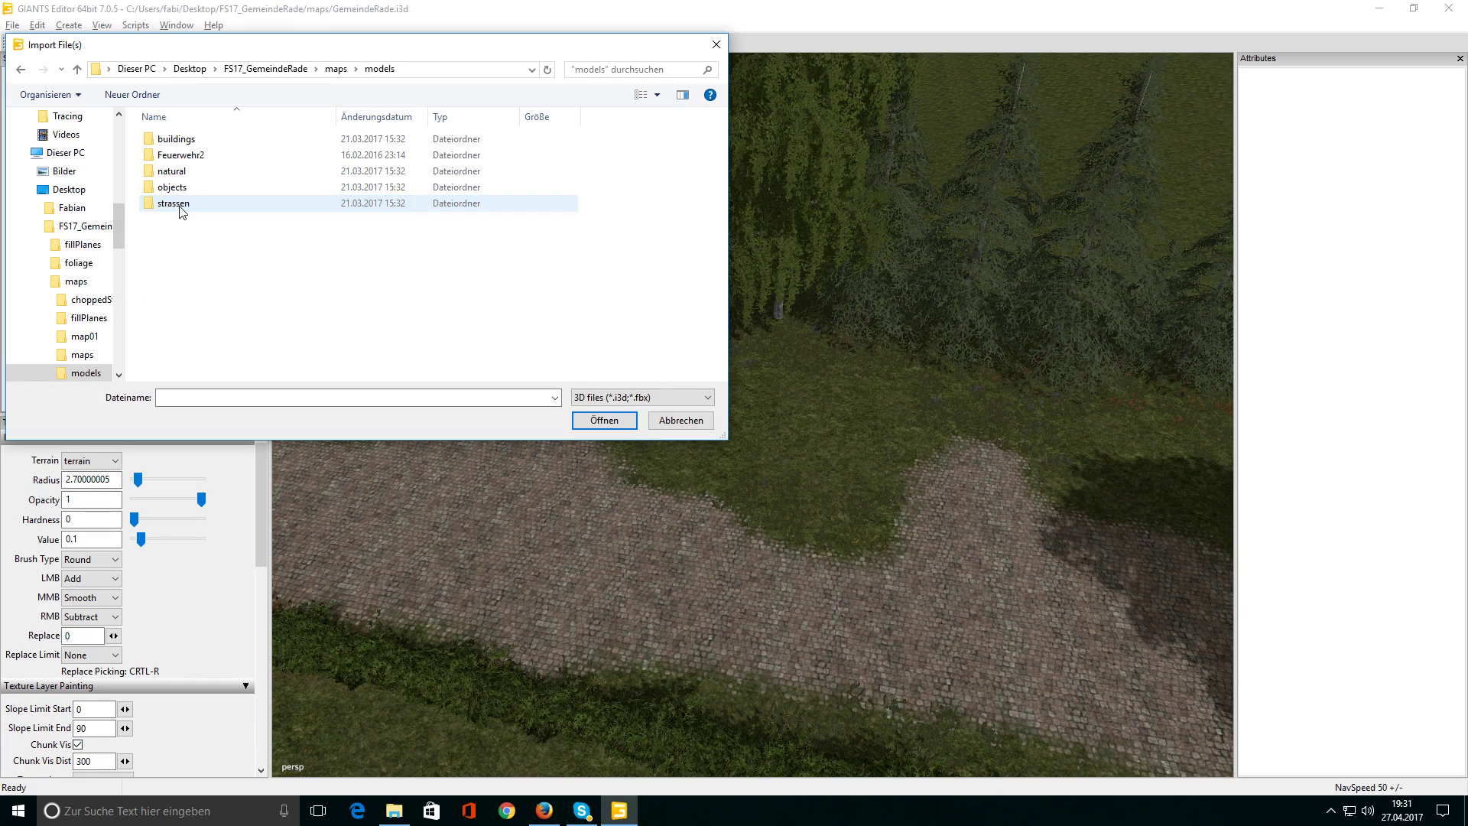
pyautogui.doubleClick(175, 156)
pyautogui.click(184, 144)
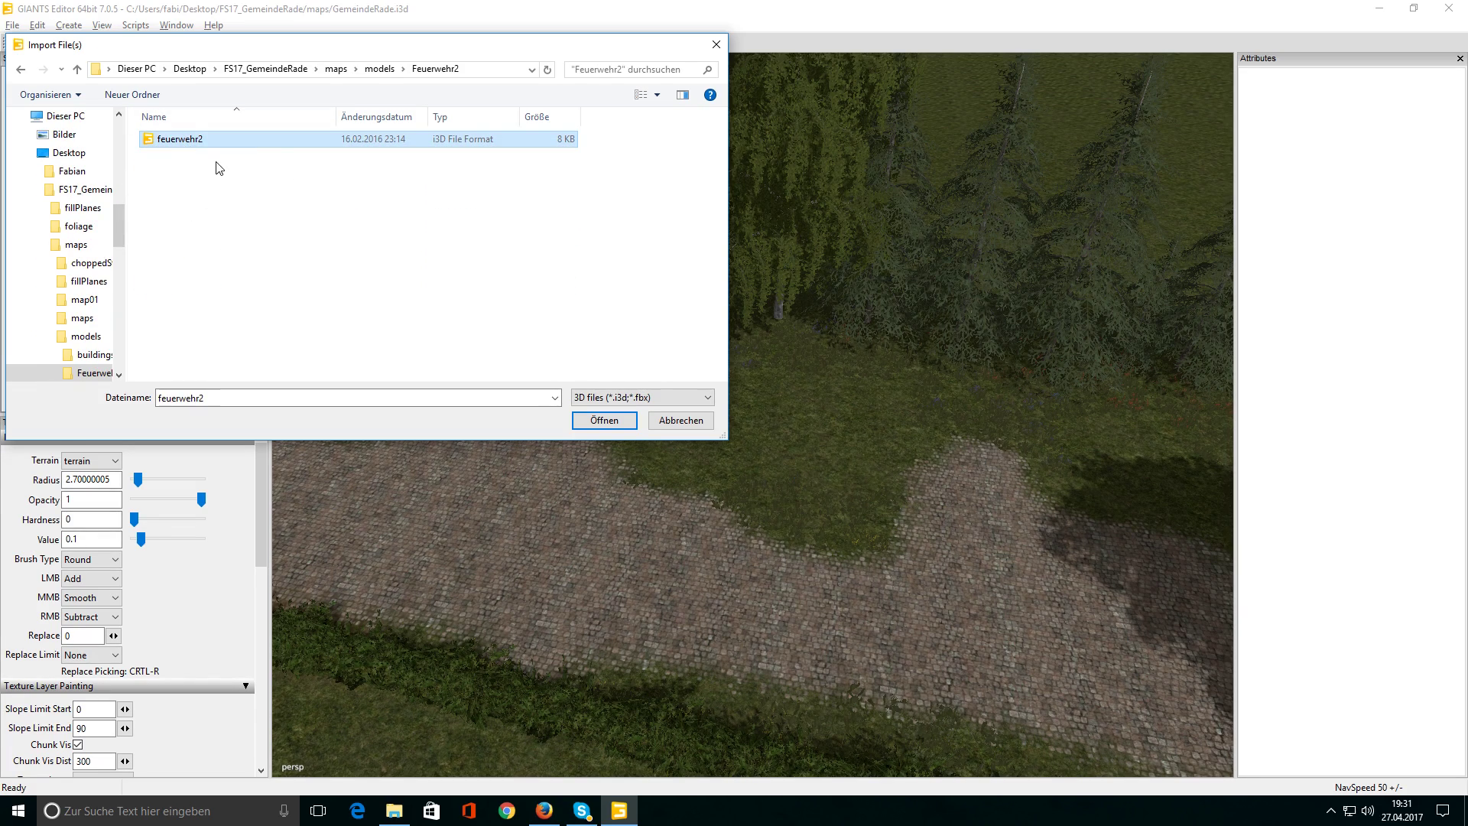
pyautogui.click(598, 425)
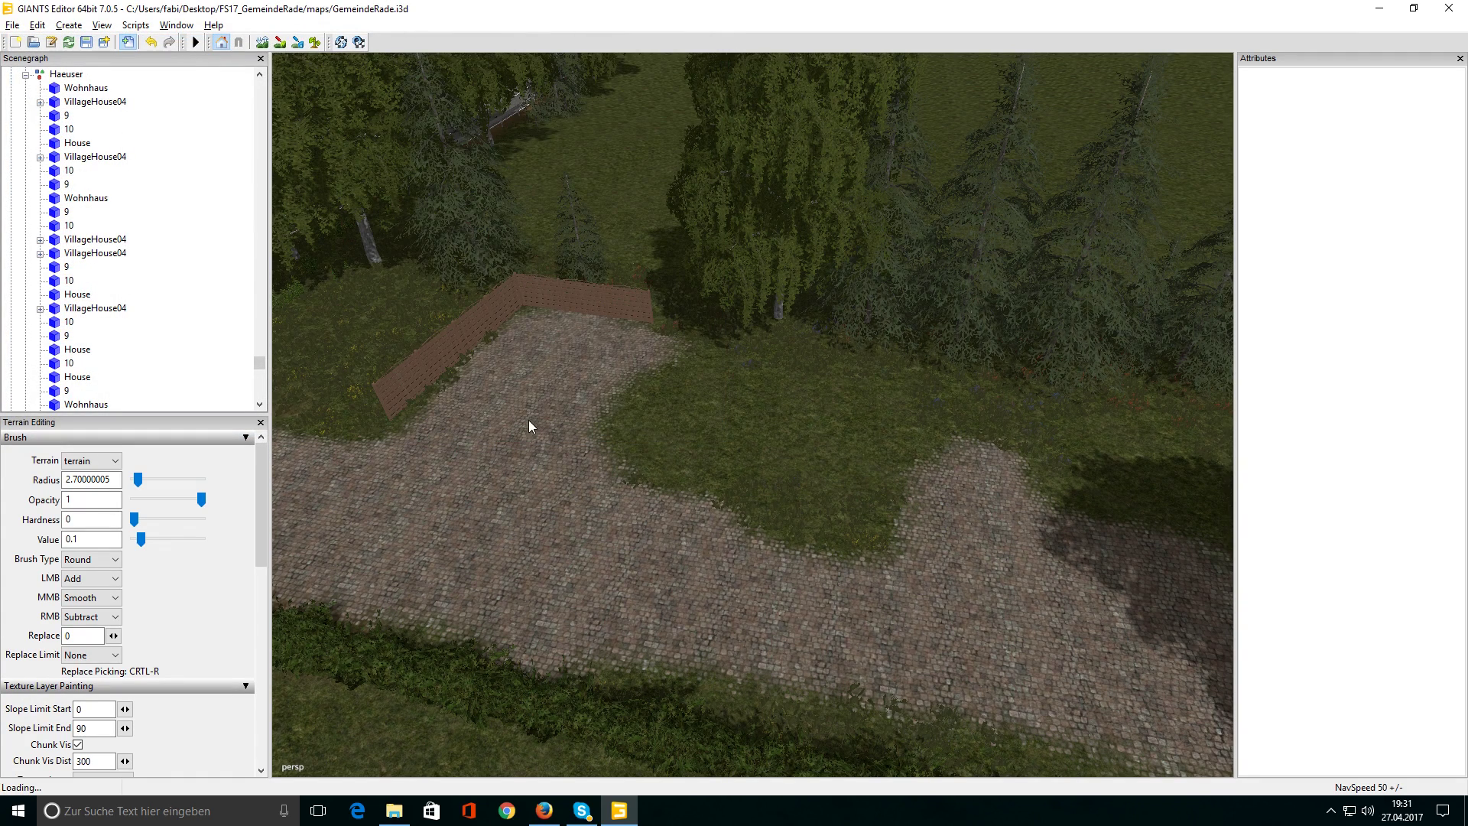
# Fly the camera to the imported feuerwehr building and drag it along its Z axis
pyautogui.keyDown('alt'); pyautogui.moveTo(780, 403); pyautogui.dragTo(570, 203); pyautogui.keyUp('alt')
pyautogui.scroll(-3, 498, 265)
pyautogui.keyDown('alt'); pyautogui.moveTo(664, 480); pyautogui.dragTo(673, 387); pyautogui.keyUp('alt')
pyautogui.scroll(3, 753, 388)
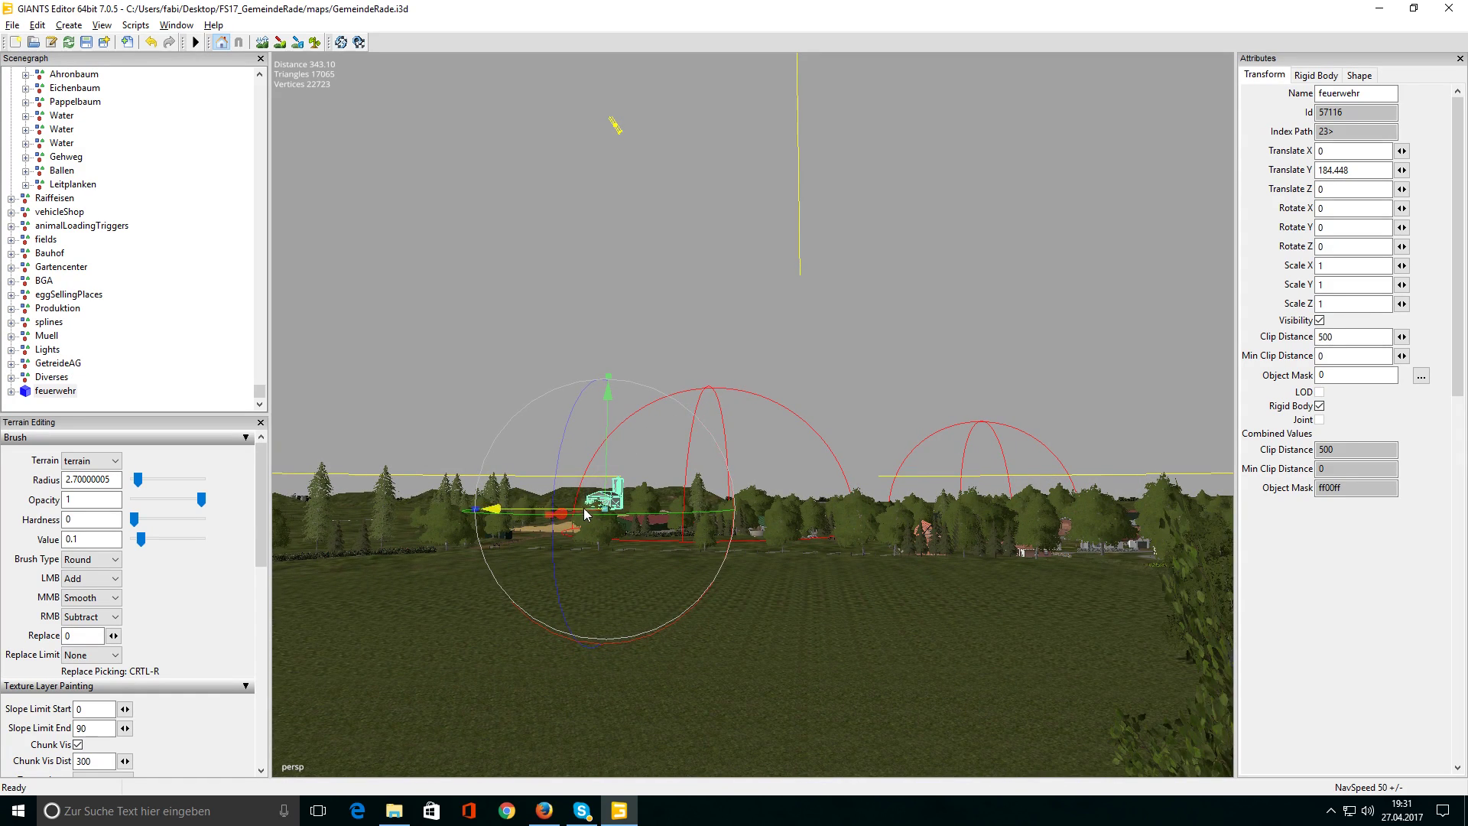
pyautogui.moveTo(523, 515); pyautogui.dragTo(503, 518)
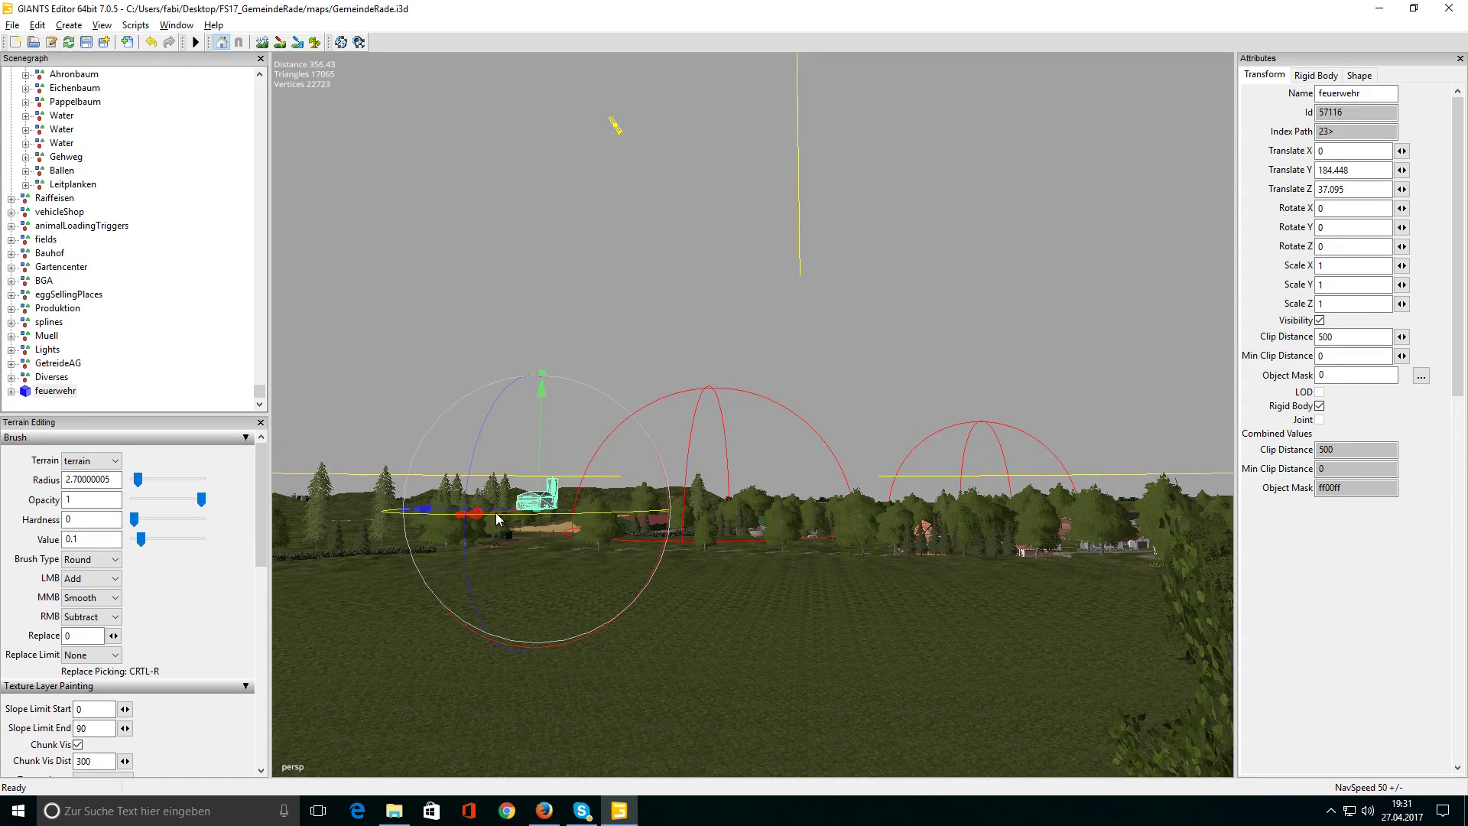
# Drag the fire station along its X and Z axes toward the cobblestone yard
pyautogui.keyDown('alt'); pyautogui.moveTo(572, 593); pyautogui.dragTo(632, 716); pyautogui.keyUp('alt')
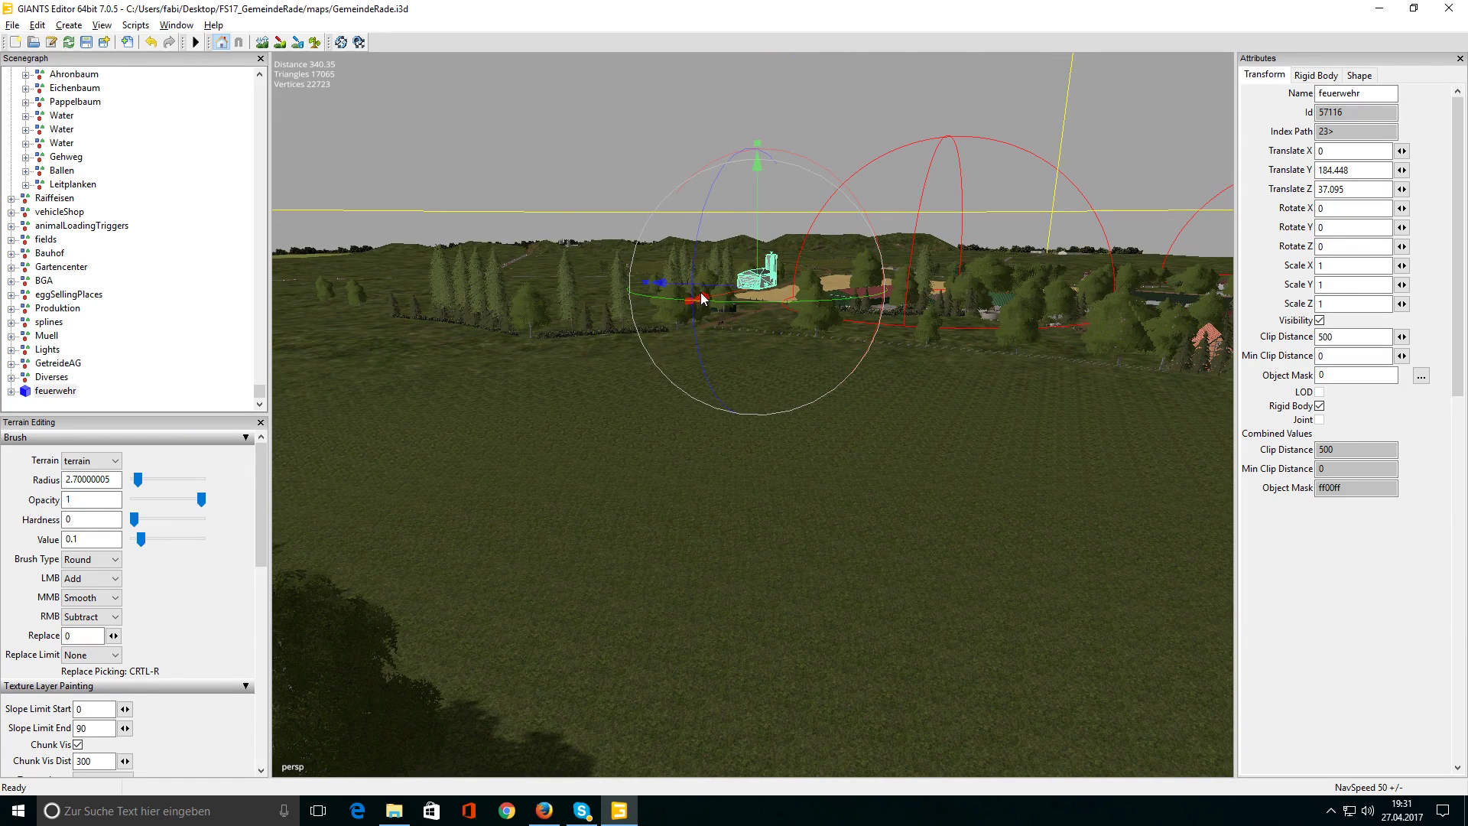
pyautogui.moveTo(711, 299); pyautogui.dragTo(54, 578)
pyautogui.keyDown('alt'); pyautogui.moveTo(580, 401); pyautogui.dragTo(425, 402); pyautogui.keyUp('alt')
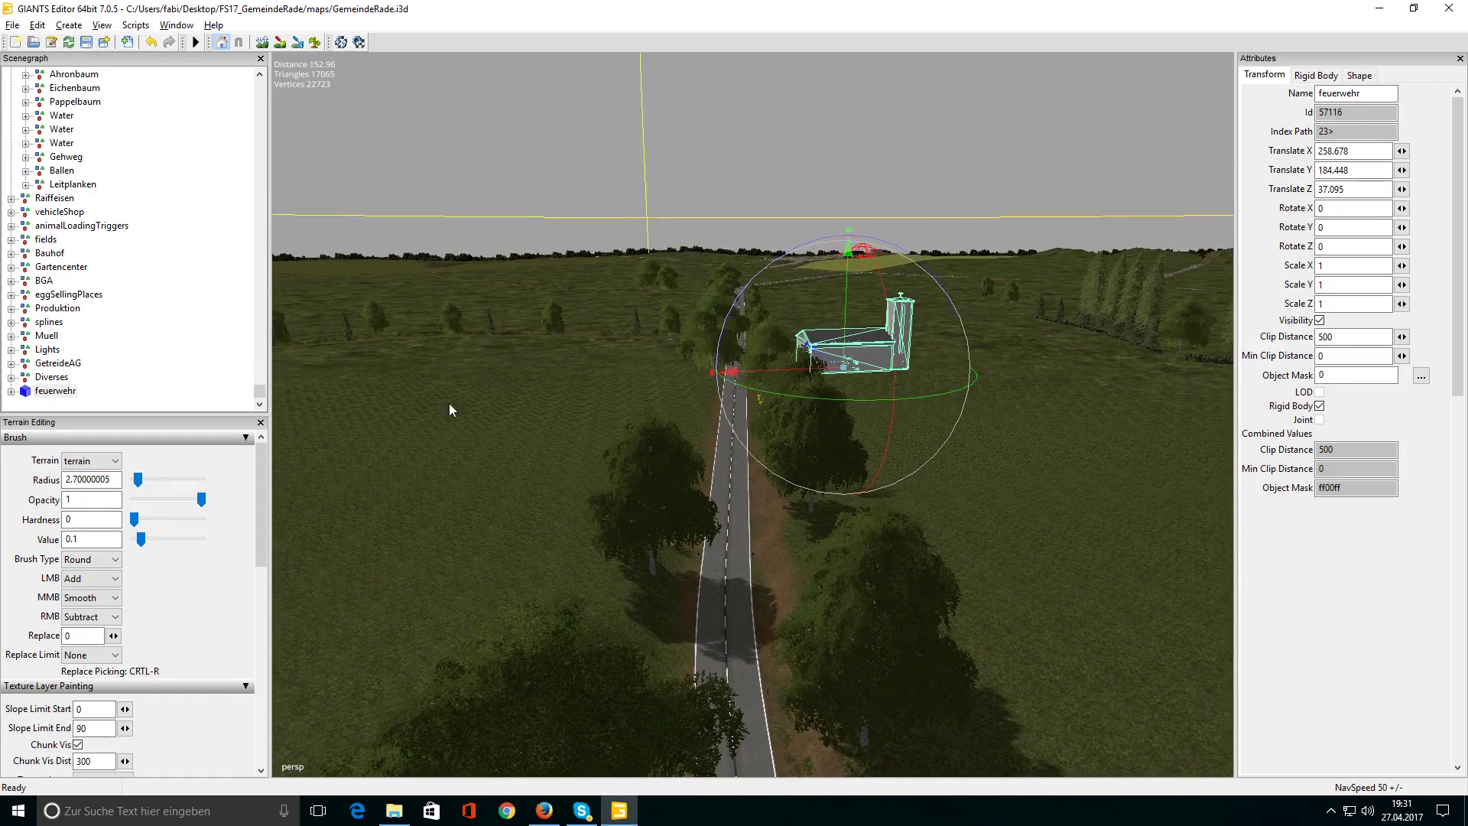
pyautogui.moveTo(772, 367); pyautogui.dragTo(377, 393)
pyautogui.moveTo(450, 362); pyautogui.dragTo(124, 549)
pyautogui.keyDown('alt'); pyautogui.moveTo(553, 445); pyautogui.dragTo(467, 439); pyautogui.keyUp('alt')
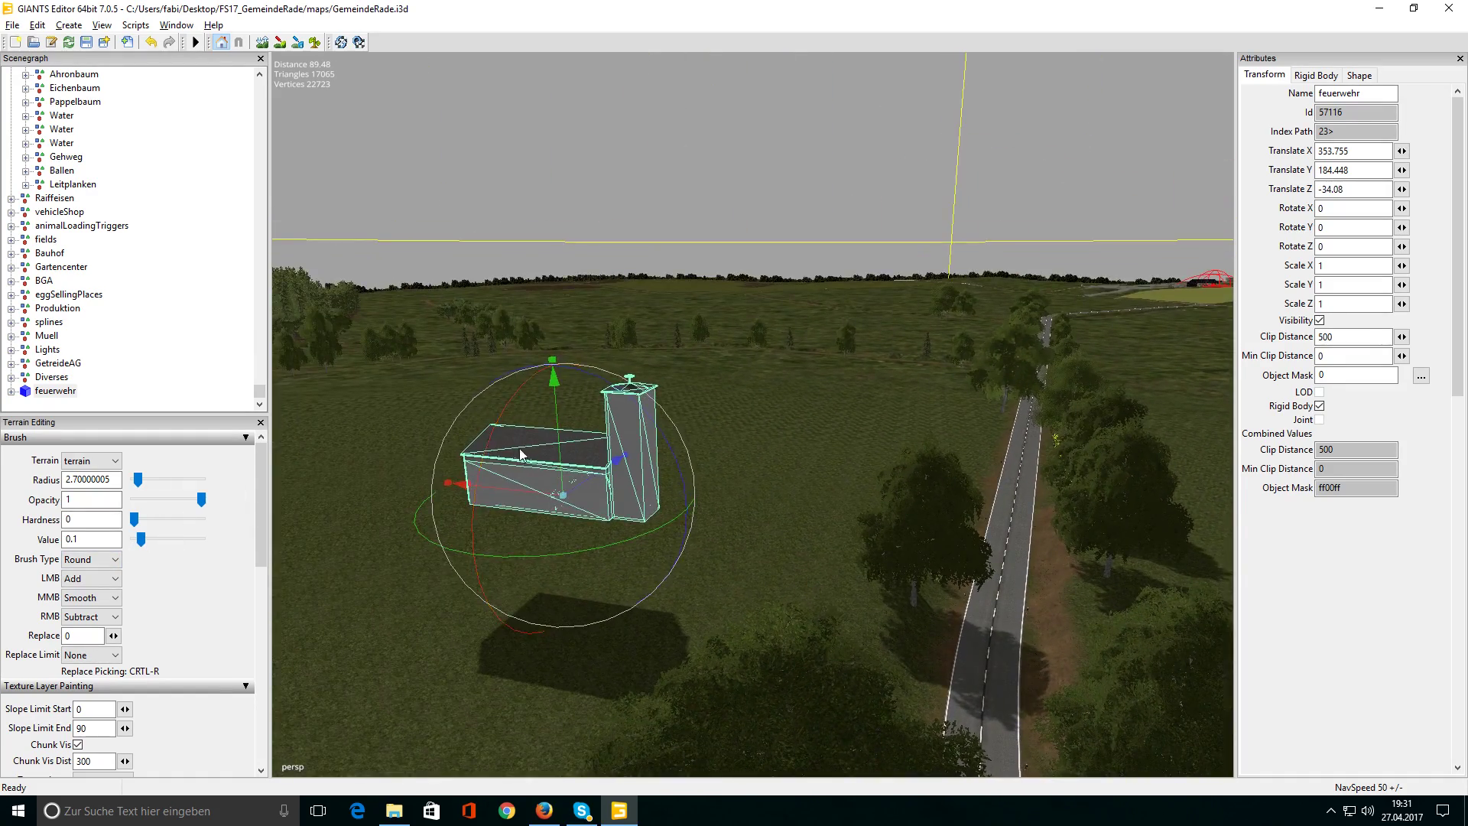
pyautogui.moveTo(586, 480); pyautogui.dragTo(367, 641)
pyautogui.keyDown('alt'); pyautogui.moveTo(608, 584); pyautogui.dragTo(551, 600); pyautogui.keyUp('alt')
# Settle the fire station on the paved yard by the fence at X 360.306, Y 170.525, Z -125.611
pyautogui.moveTo(652, 501); pyautogui.dragTo(313, 612)
pyautogui.moveTo(314, 612); pyautogui.dragTo(341, 557, button='right')
pyautogui.keyDown('alt'); pyautogui.moveTo(341, 557); pyautogui.dragTo(340, 559); pyautogui.keyUp('alt')
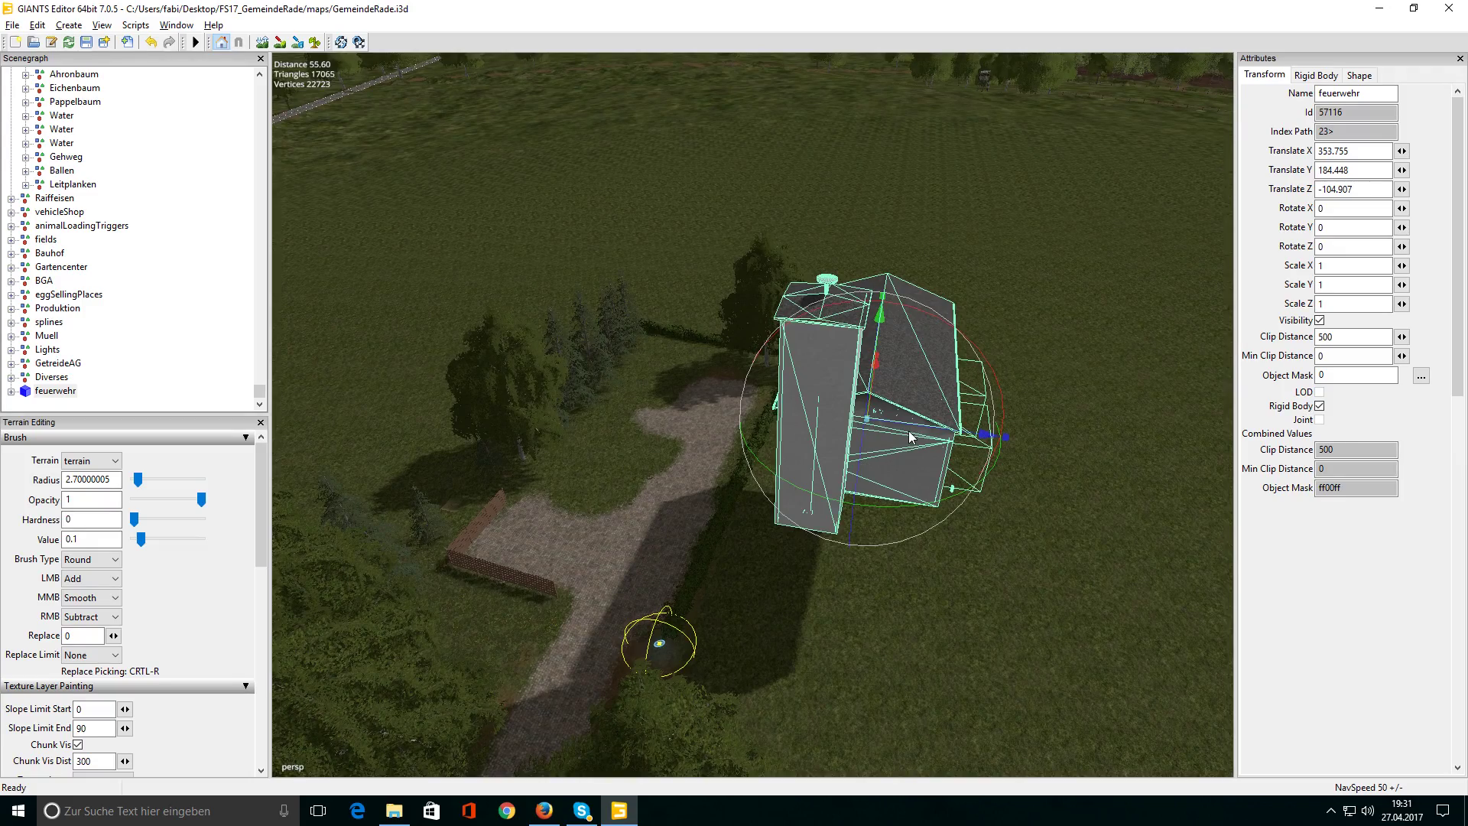
pyautogui.moveTo(919, 427); pyautogui.dragTo(694, 441)
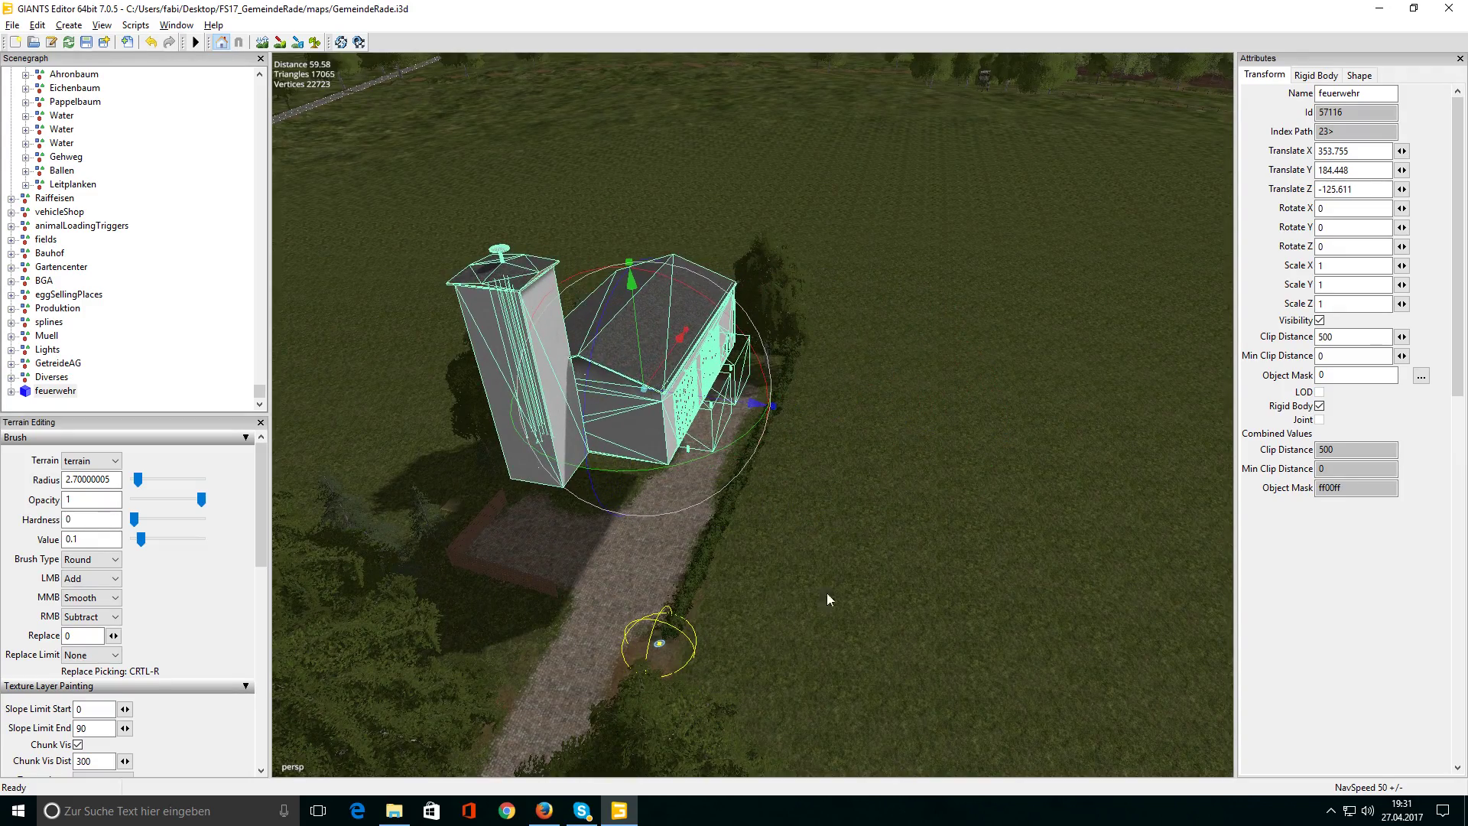
pyautogui.keyDown('alt'); pyautogui.moveTo(802, 591); pyautogui.dragTo(819, 579); pyautogui.keyUp('alt')
pyautogui.keyDown('alt'); pyautogui.moveTo(819, 578); pyautogui.dragTo(917, 580, button='right'); pyautogui.keyUp('alt')
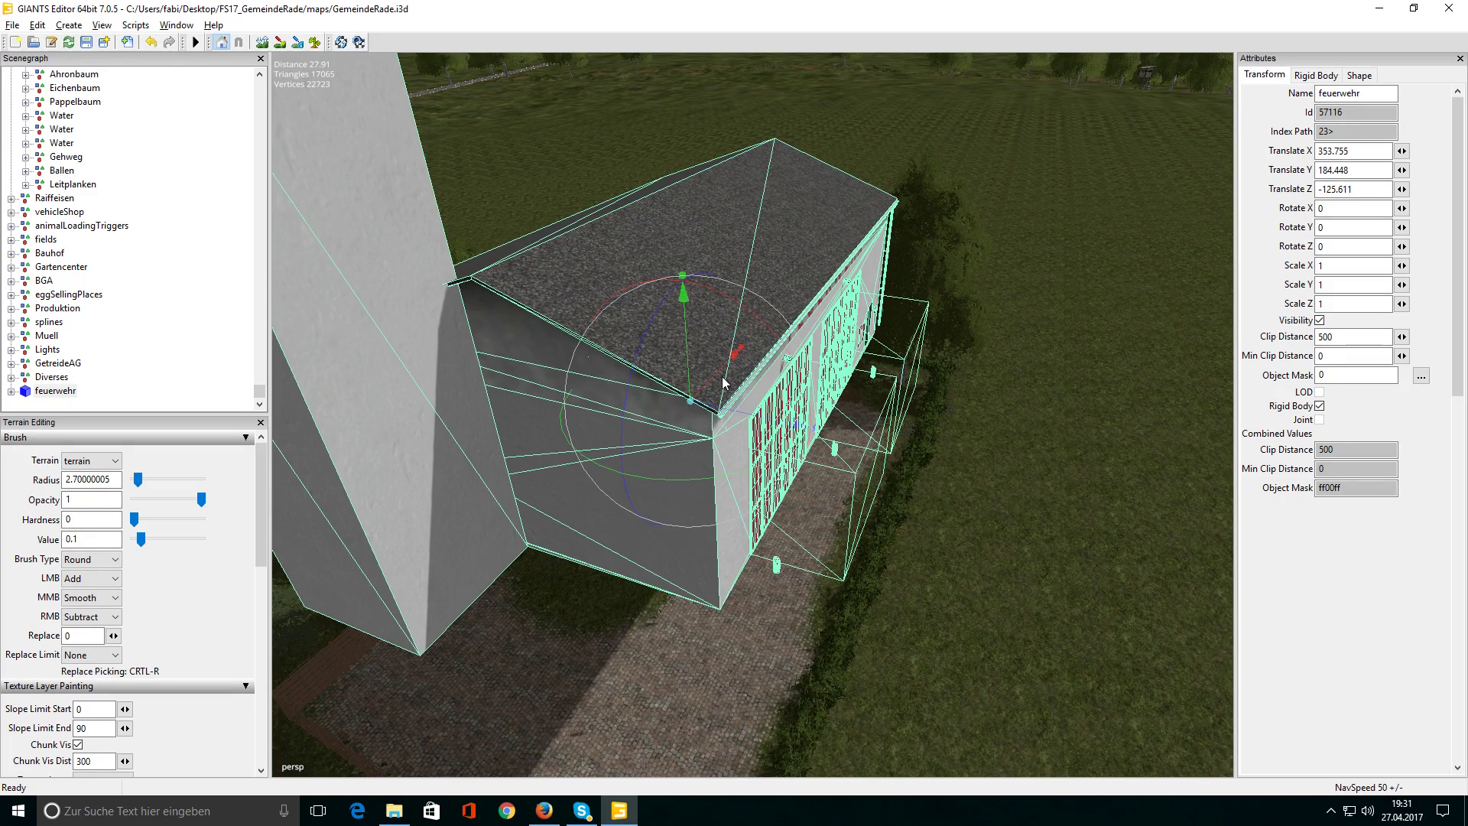
pyautogui.moveTo(720, 382); pyautogui.dragTo(710, 501)
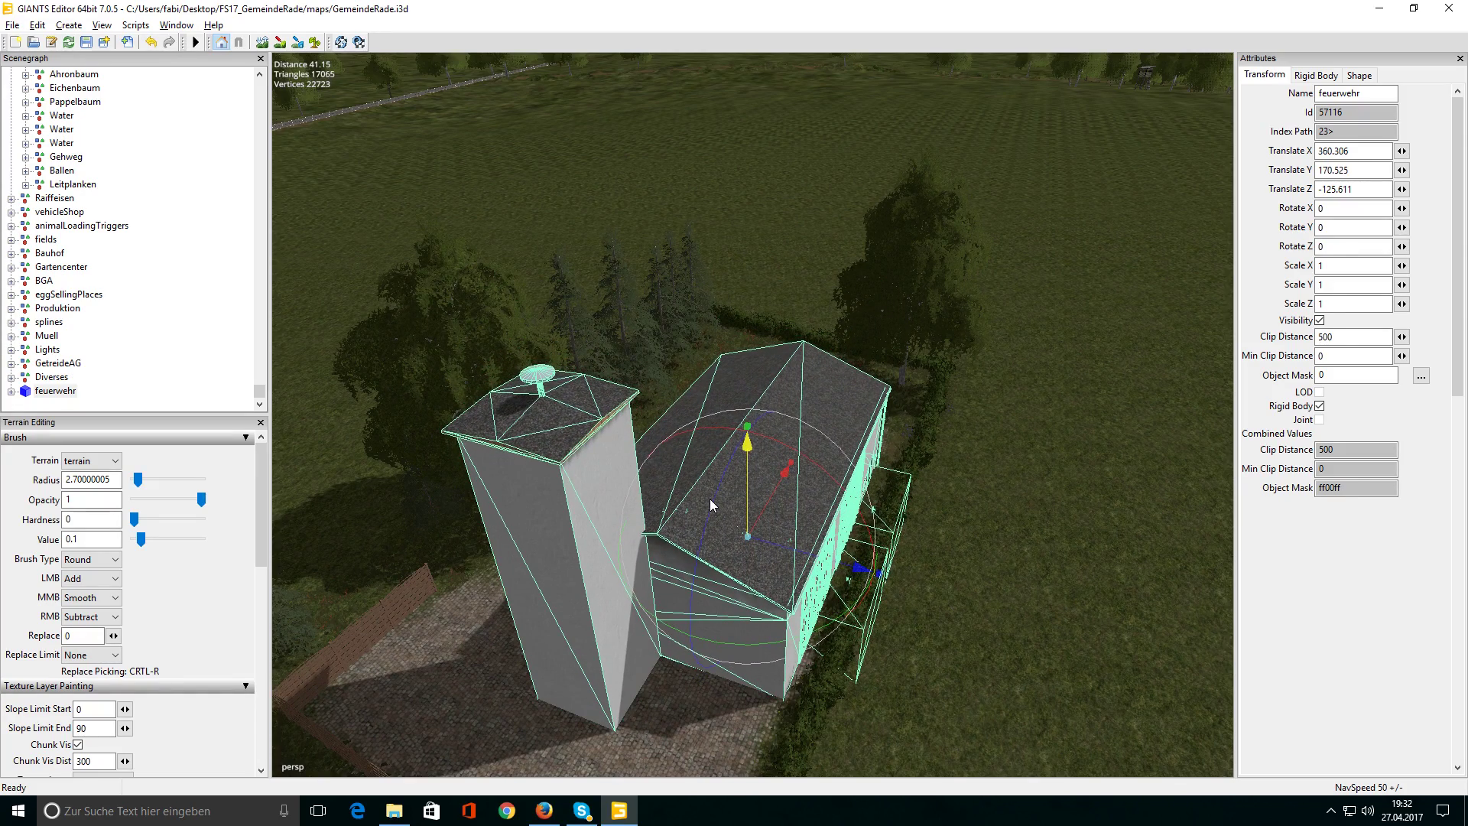
# Shift the fire station along Z to -134.315 and zoom out to view its front doors
pyautogui.moveTo(856, 567); pyautogui.dragTo(585, 615)
pyautogui.scroll(3, 899, 587)
pyautogui.scroll(5, 596, 609)
pyautogui.moveTo(607, 603); pyautogui.dragTo(699, 536, button='right')
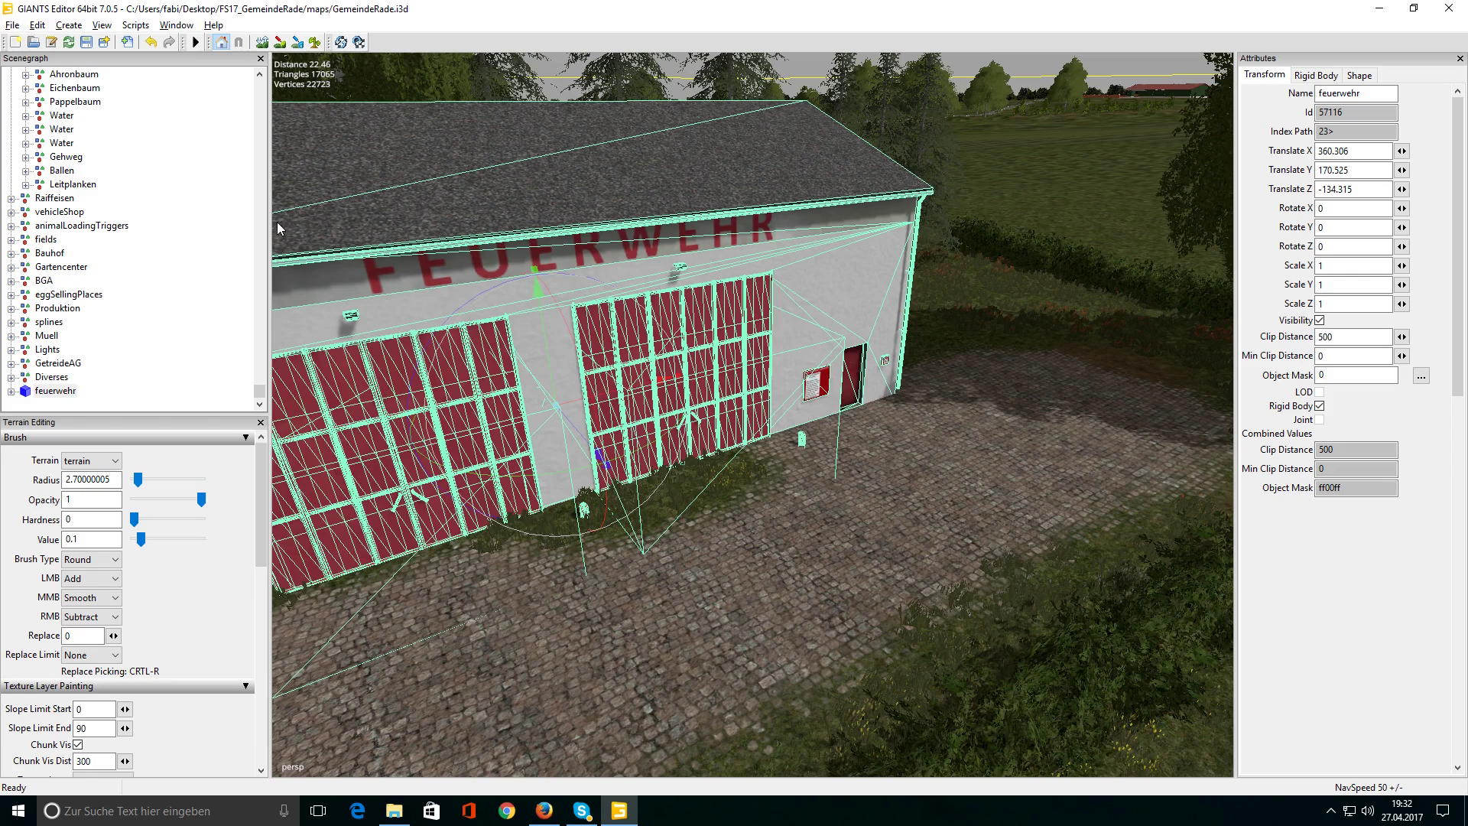
# Paint the gravel texture layer over the grass in front of the fire station doors
pyautogui.click(280, 43)
pyautogui.scroll(-1, 158, 611)
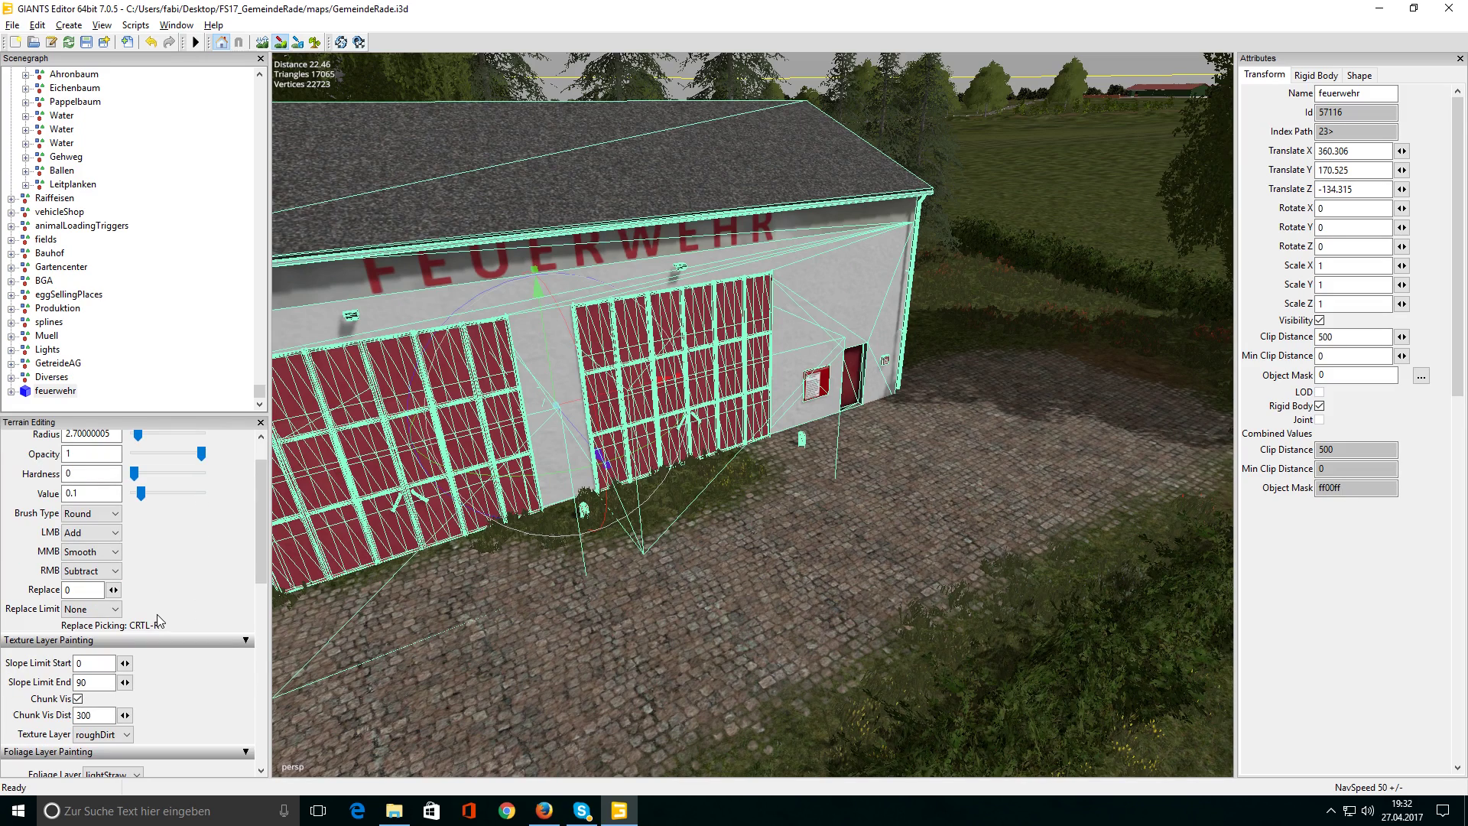
pyautogui.click(115, 734)
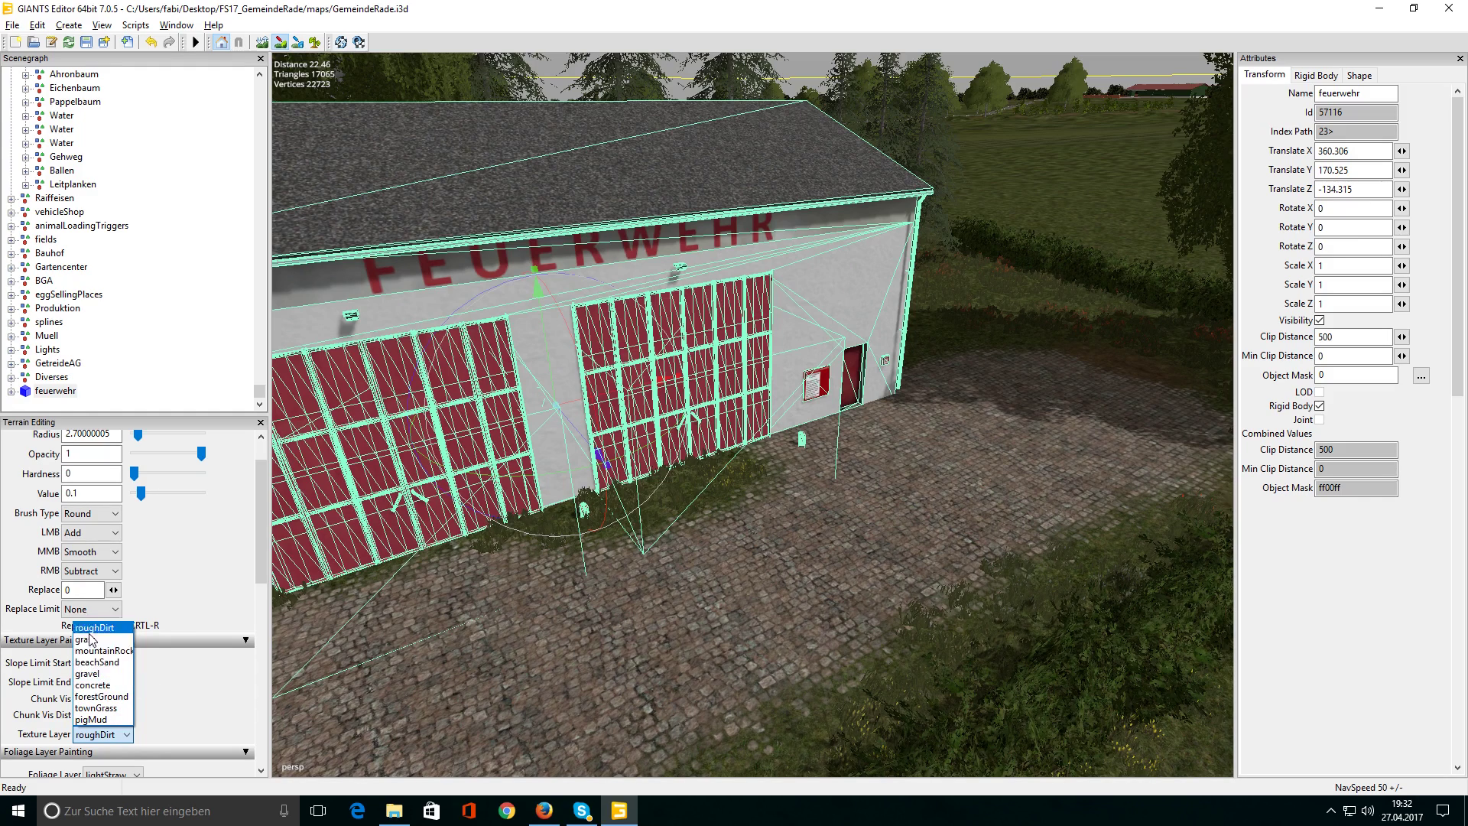
pyautogui.click(96, 676)
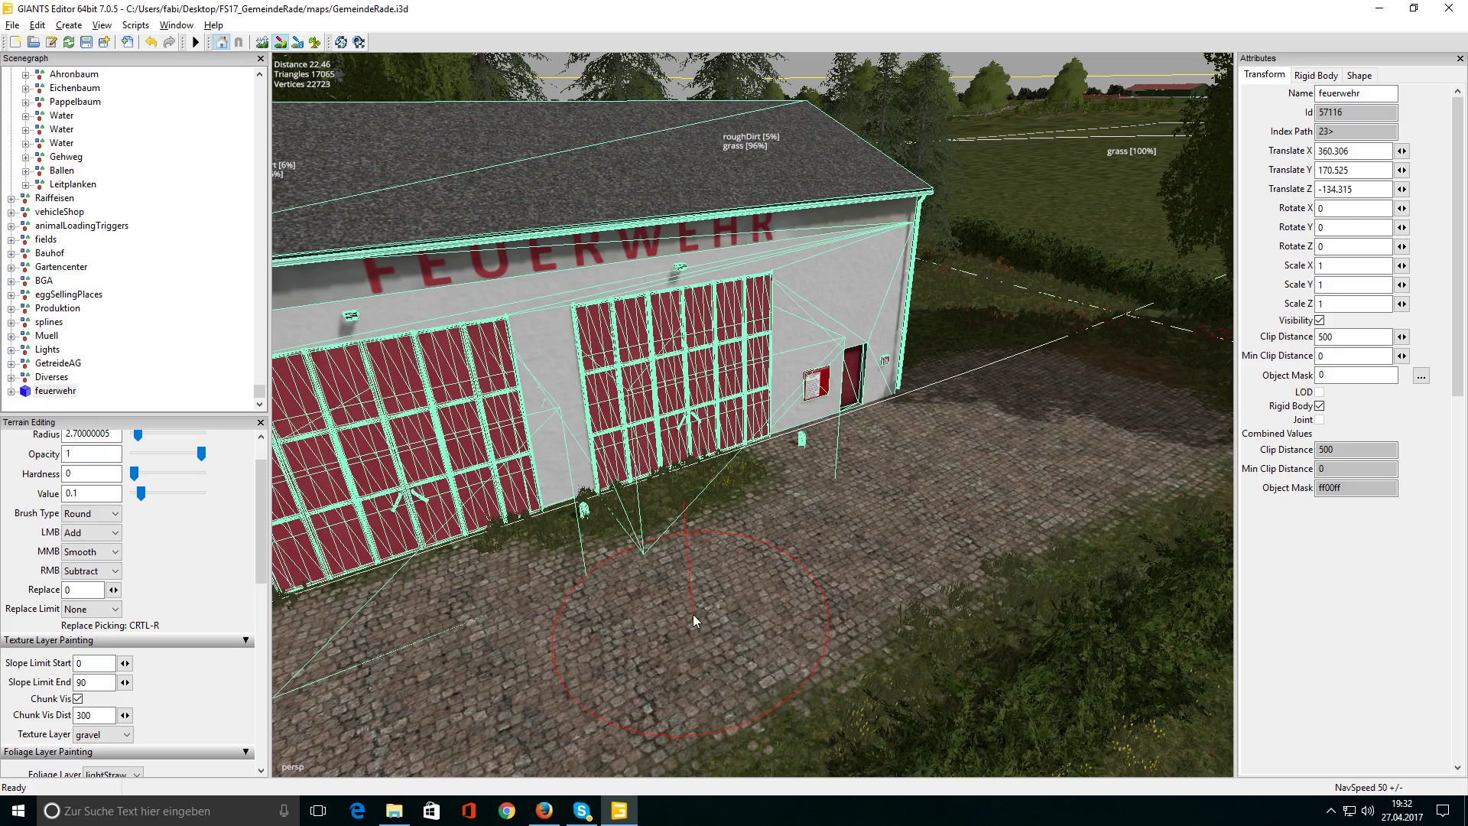
pyautogui.moveTo(659, 524)
pyautogui.mouseDown()
pyautogui.moveTo(651, 505)
pyautogui.moveTo(574, 522)
pyautogui.moveTo(271, 611)
pyautogui.mouseUp()
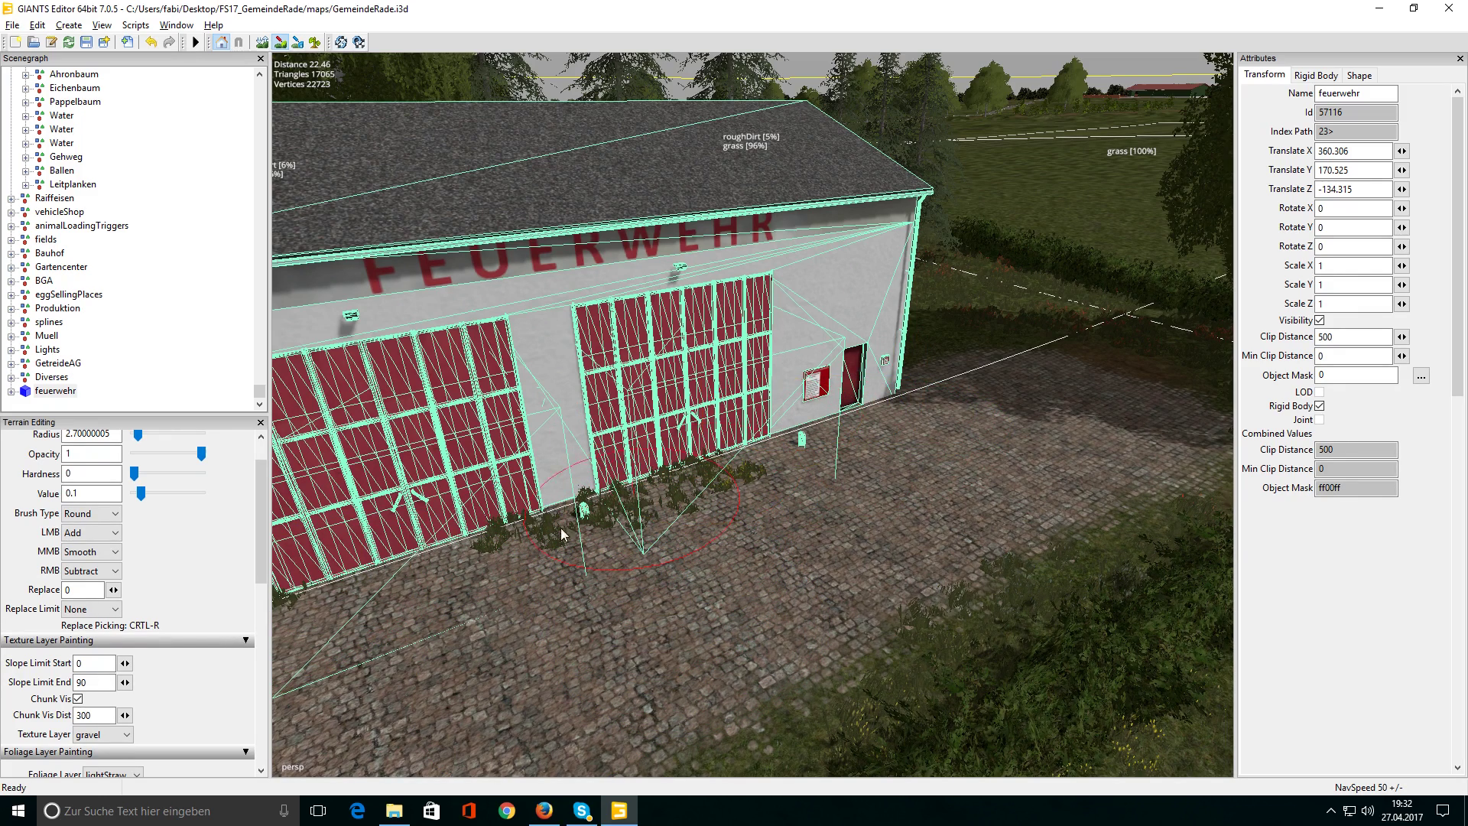
pyautogui.keyDown('alt'); pyautogui.moveTo(802, 536); pyautogui.dragTo(759, 517); pyautogui.keyUp('alt')
pyautogui.scroll(2, 674, 544)
pyautogui.scroll(4, 576, 474)
pyautogui.moveTo(759, 517); pyautogui.dragTo(775, 421, button='right')
pyautogui.moveTo(887, 349); pyautogui.dragTo(760, 562, button='right')
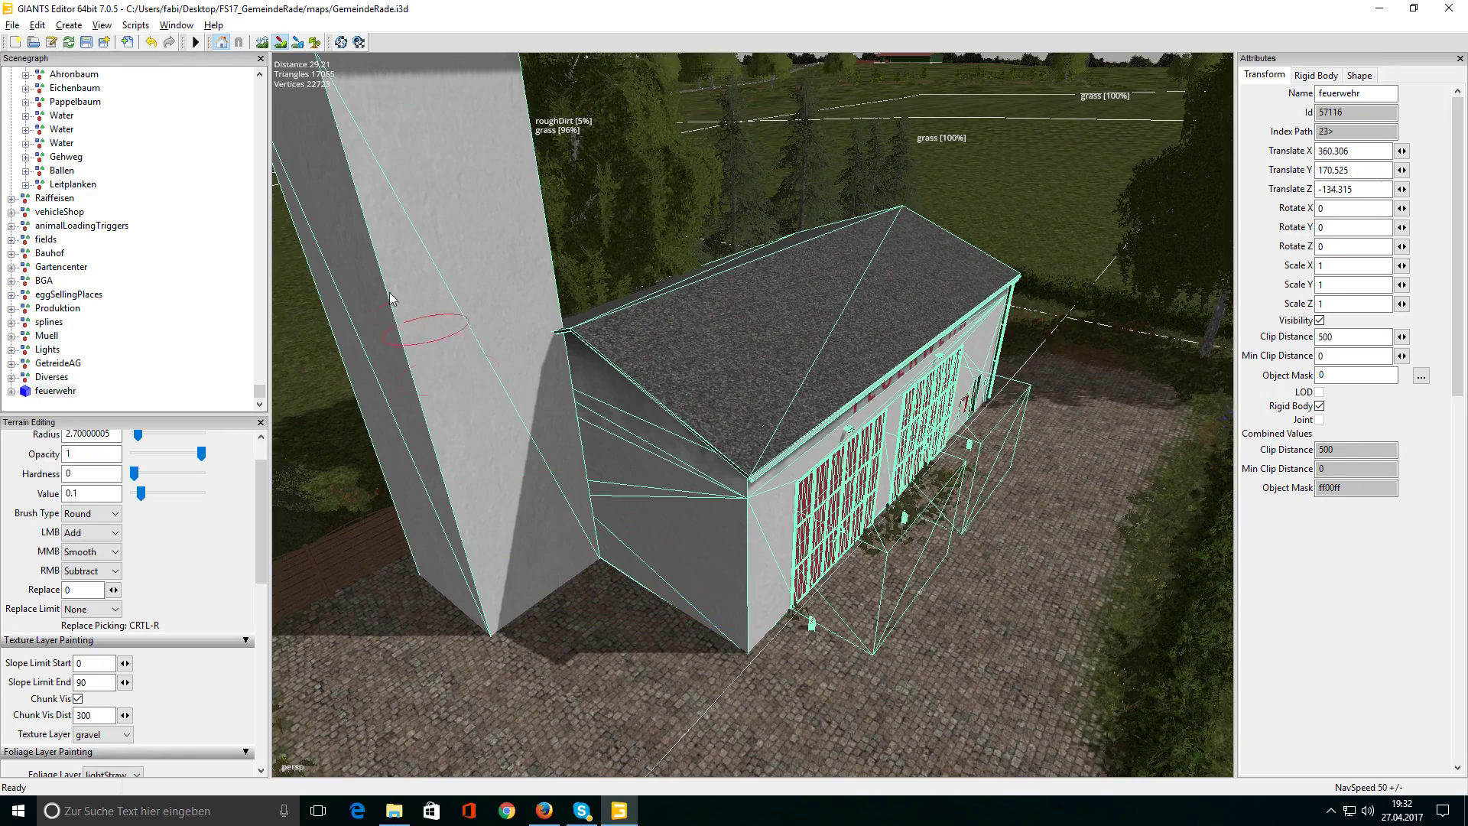
# Move the fire station back along Z to -130.769
pyautogui.click(280, 43)
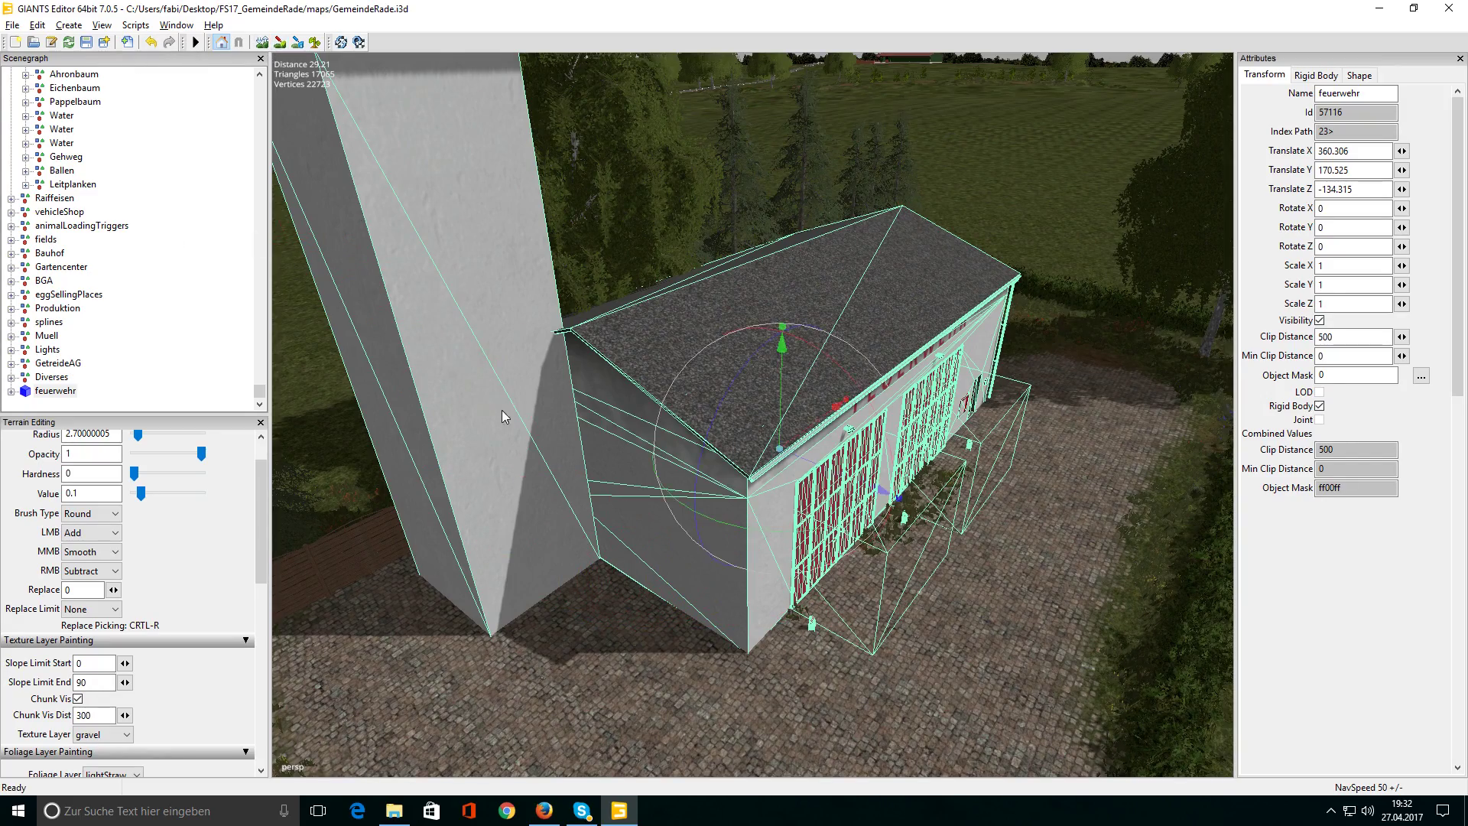
pyautogui.moveTo(505, 413); pyautogui.dragTo(547, 395, button='right')
pyautogui.moveTo(749, 562); pyautogui.dragTo(546, 502)
pyautogui.scroll(5, 775, 592)
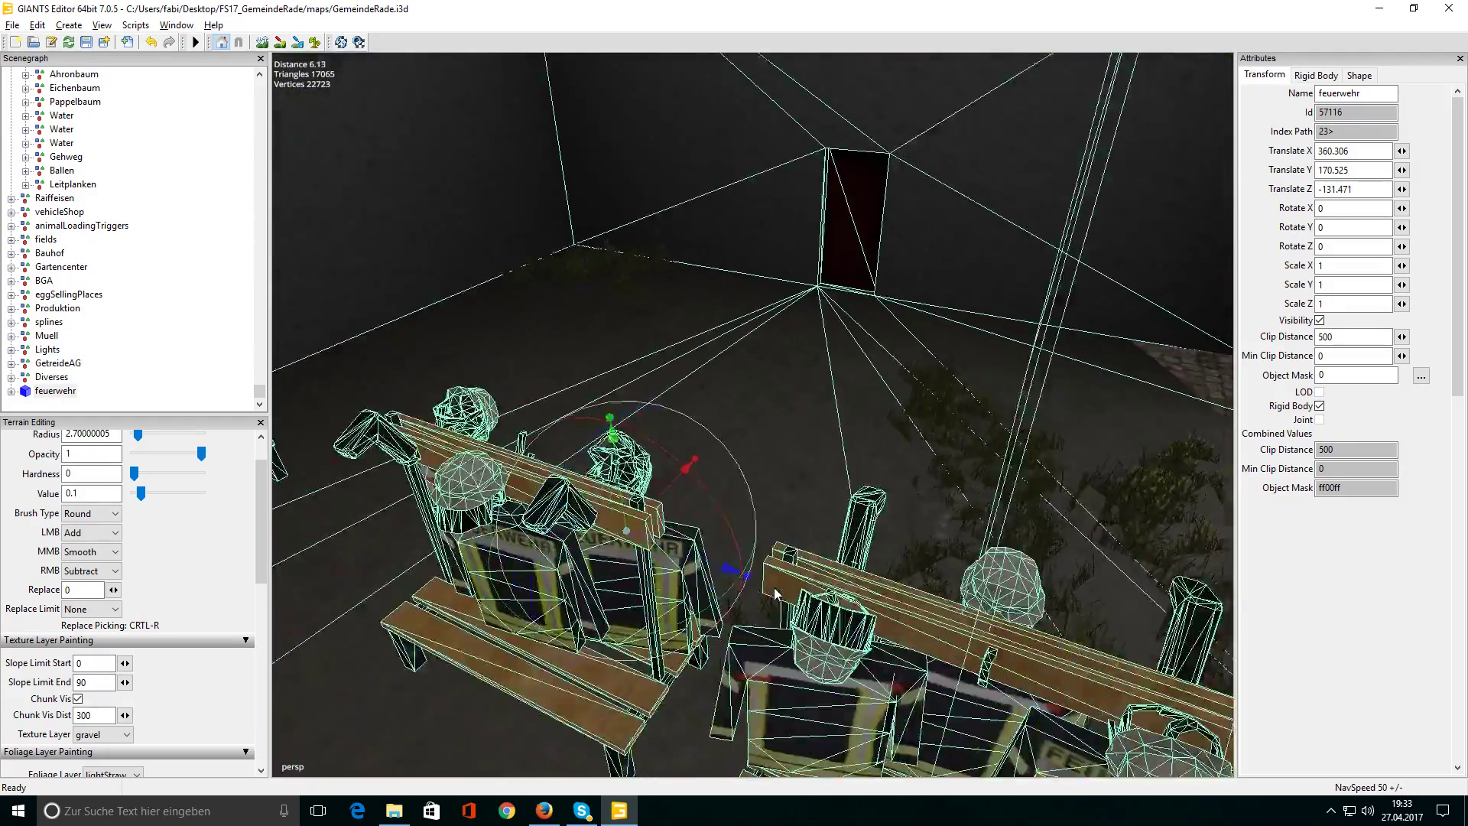
pyautogui.scroll(-1, 774, 592)
pyautogui.scroll(-3, 546, 502)
pyautogui.moveTo(907, 588); pyautogui.dragTo(918, 591)
pyautogui.scroll(5, 763, 511)
pyautogui.scroll(-6, 760, 510)
pyautogui.keyDown('alt'); pyautogui.moveTo(752, 514); pyautogui.dragTo(794, 383); pyautogui.keyUp('alt')
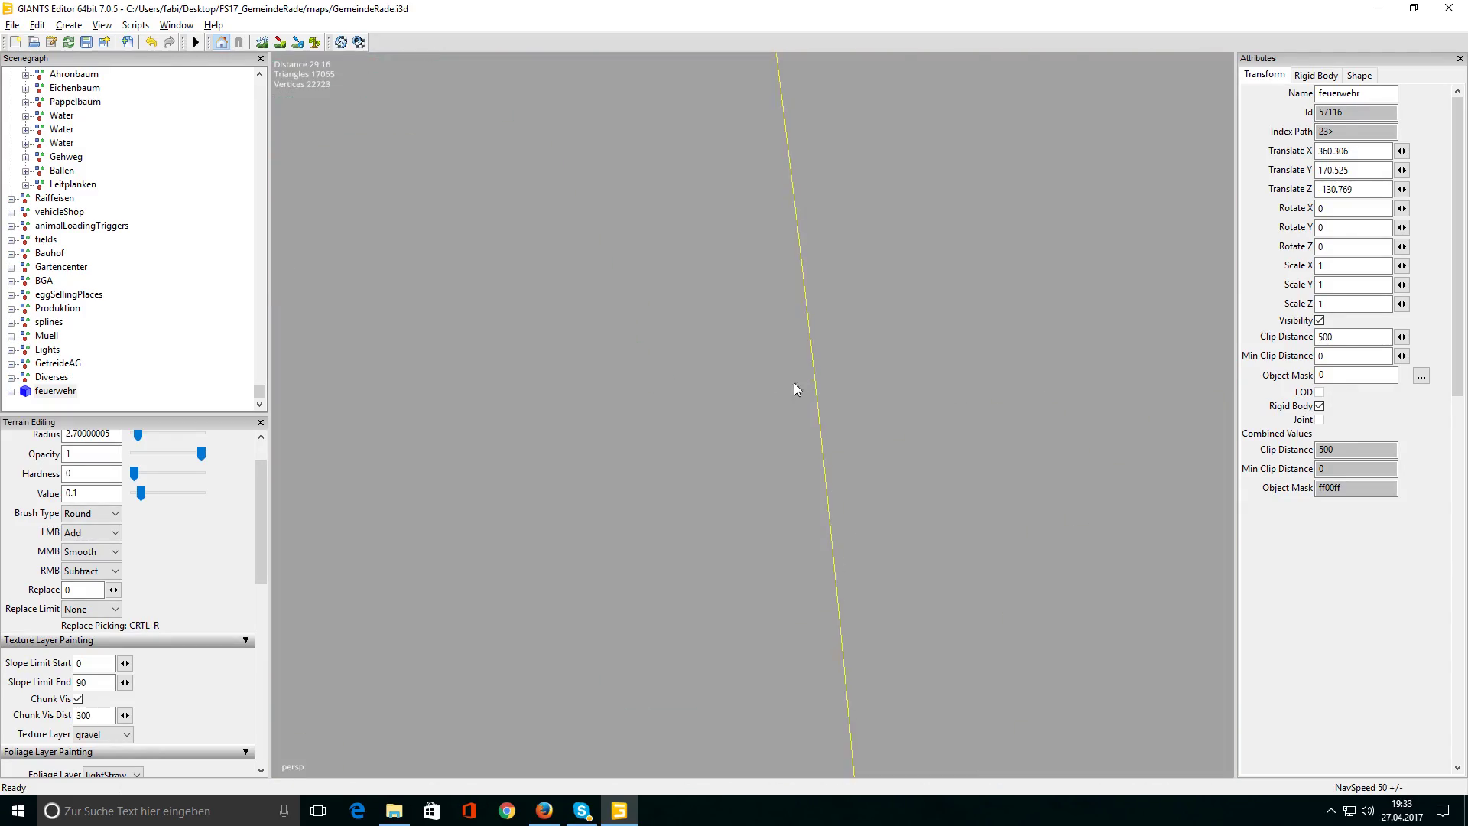
pyautogui.moveTo(794, 382); pyautogui.dragTo(811, 604, button='right')
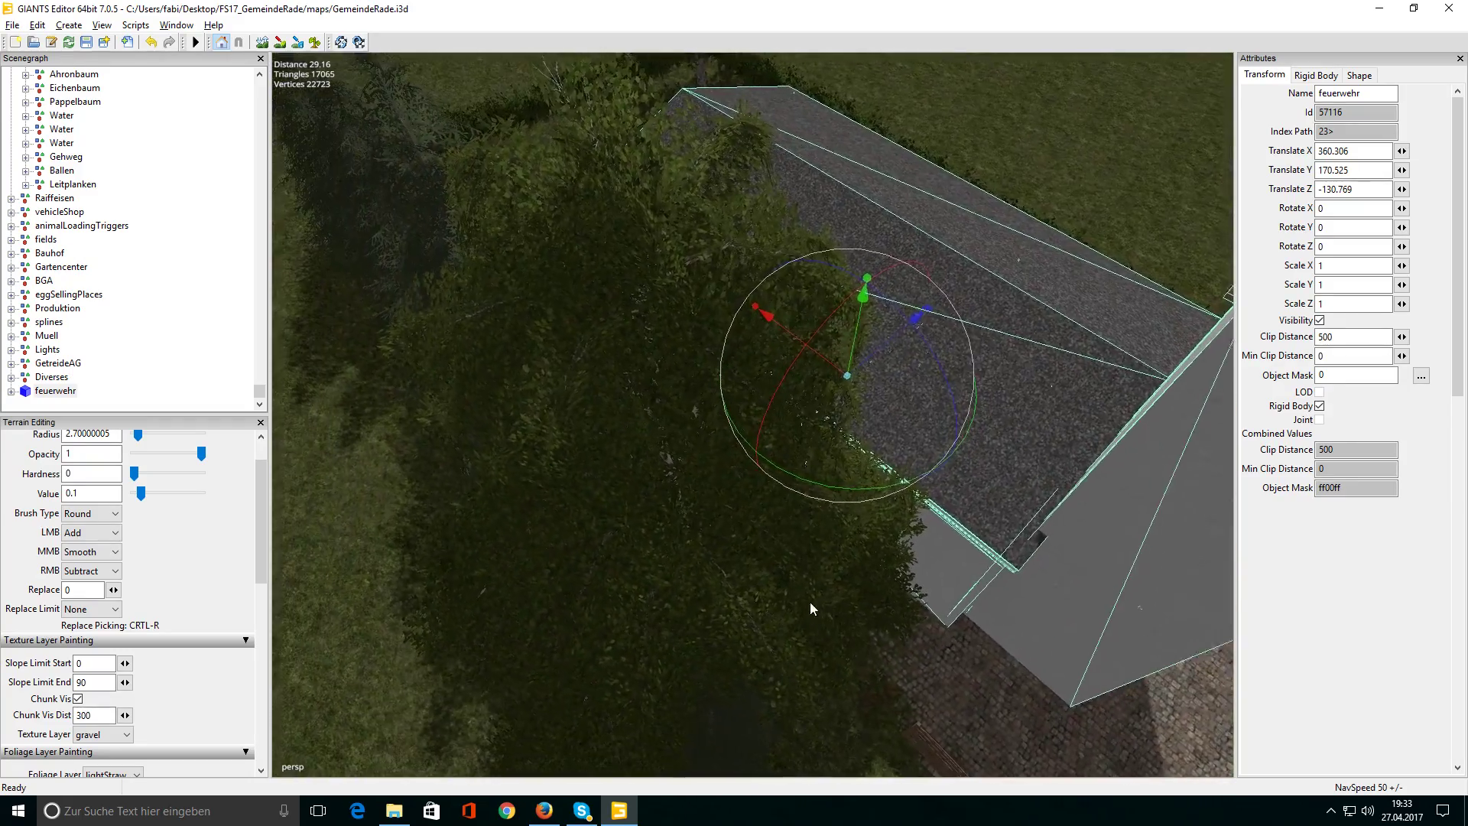
# Delete the birch tree overlapping the fire station building
pyautogui.click(649, 461)
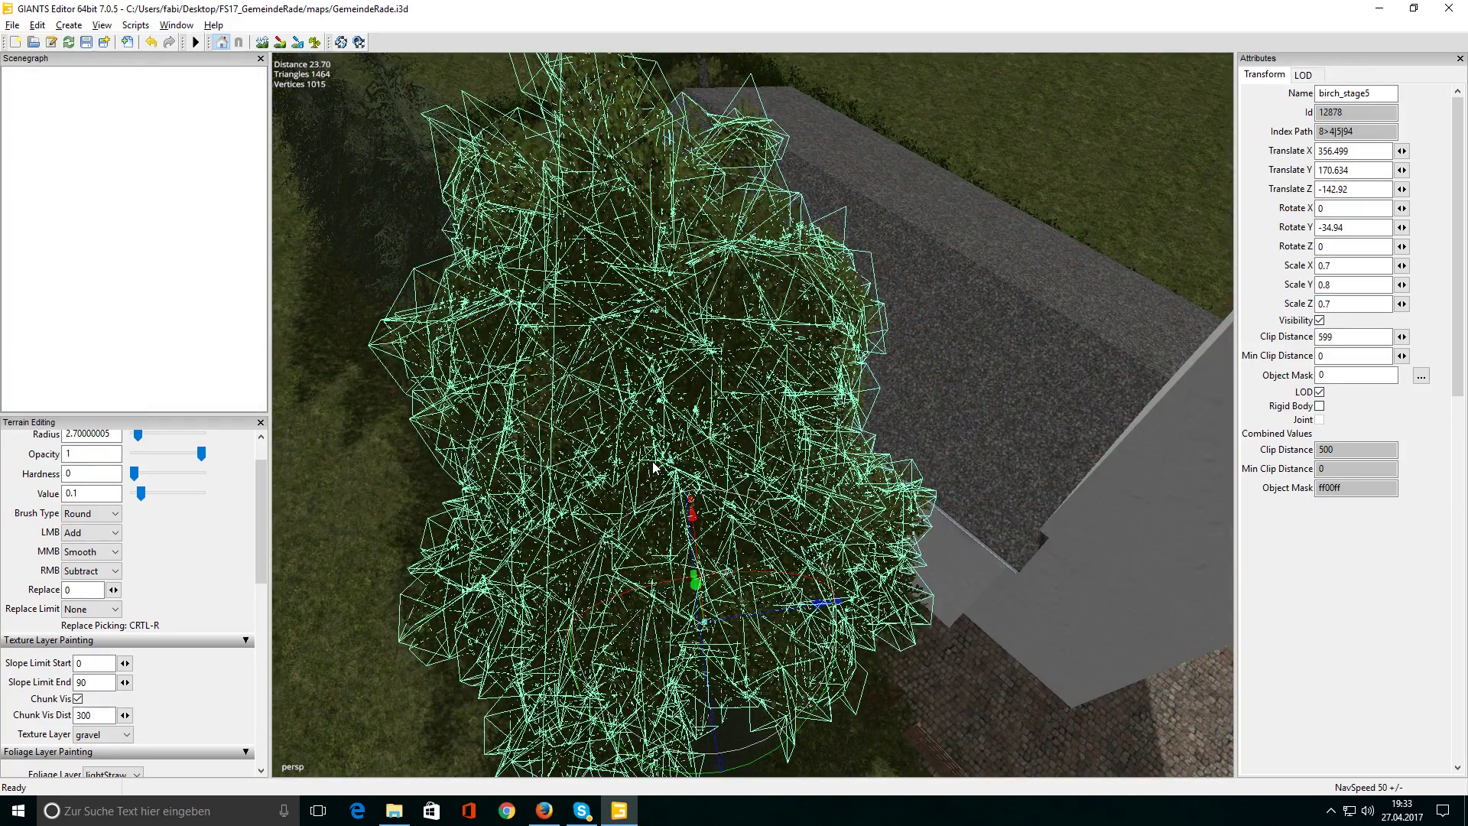
pyautogui.press('Delete')
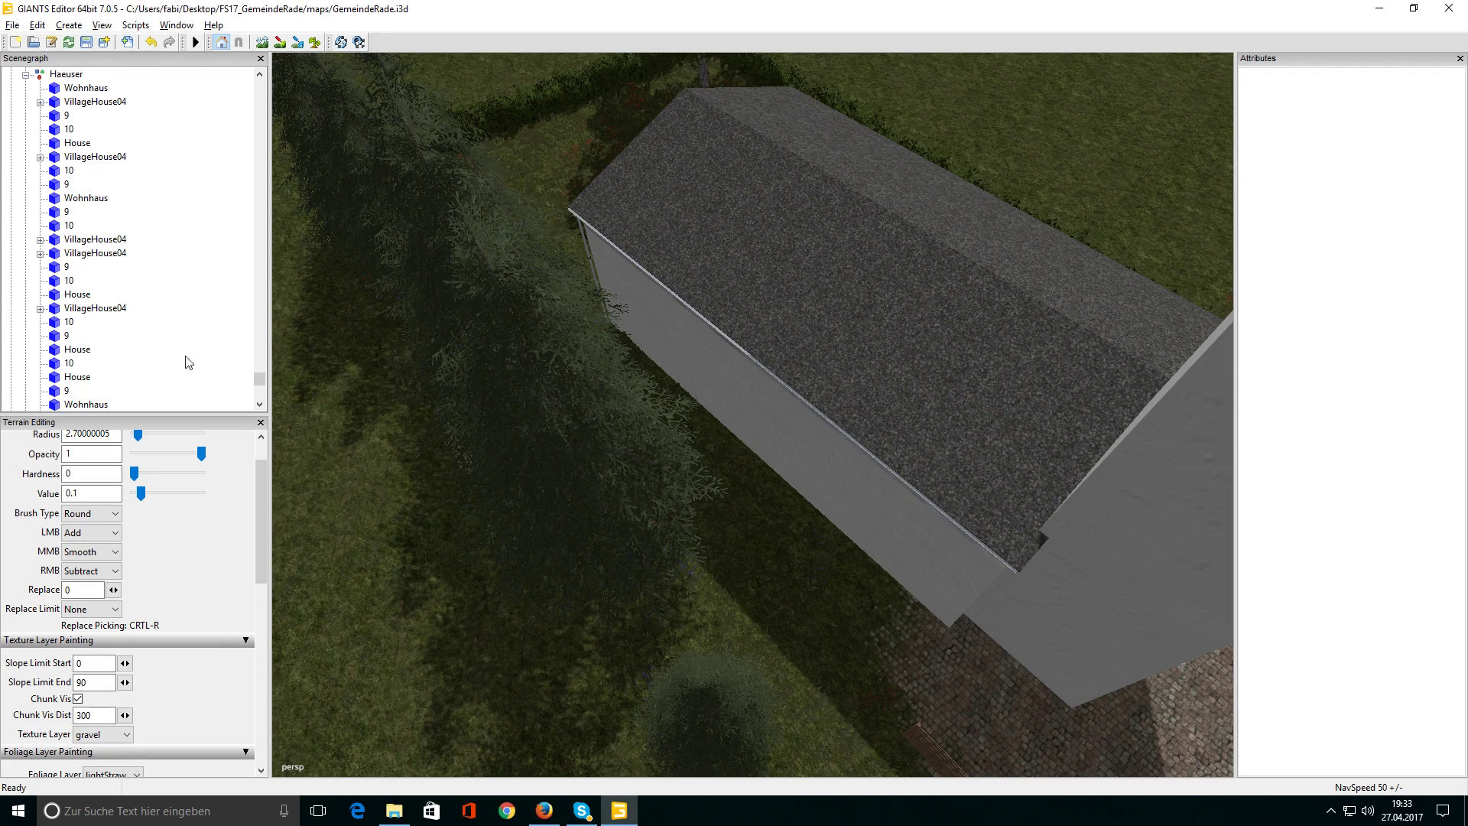
pyautogui.scroll(-10, 134, 381)
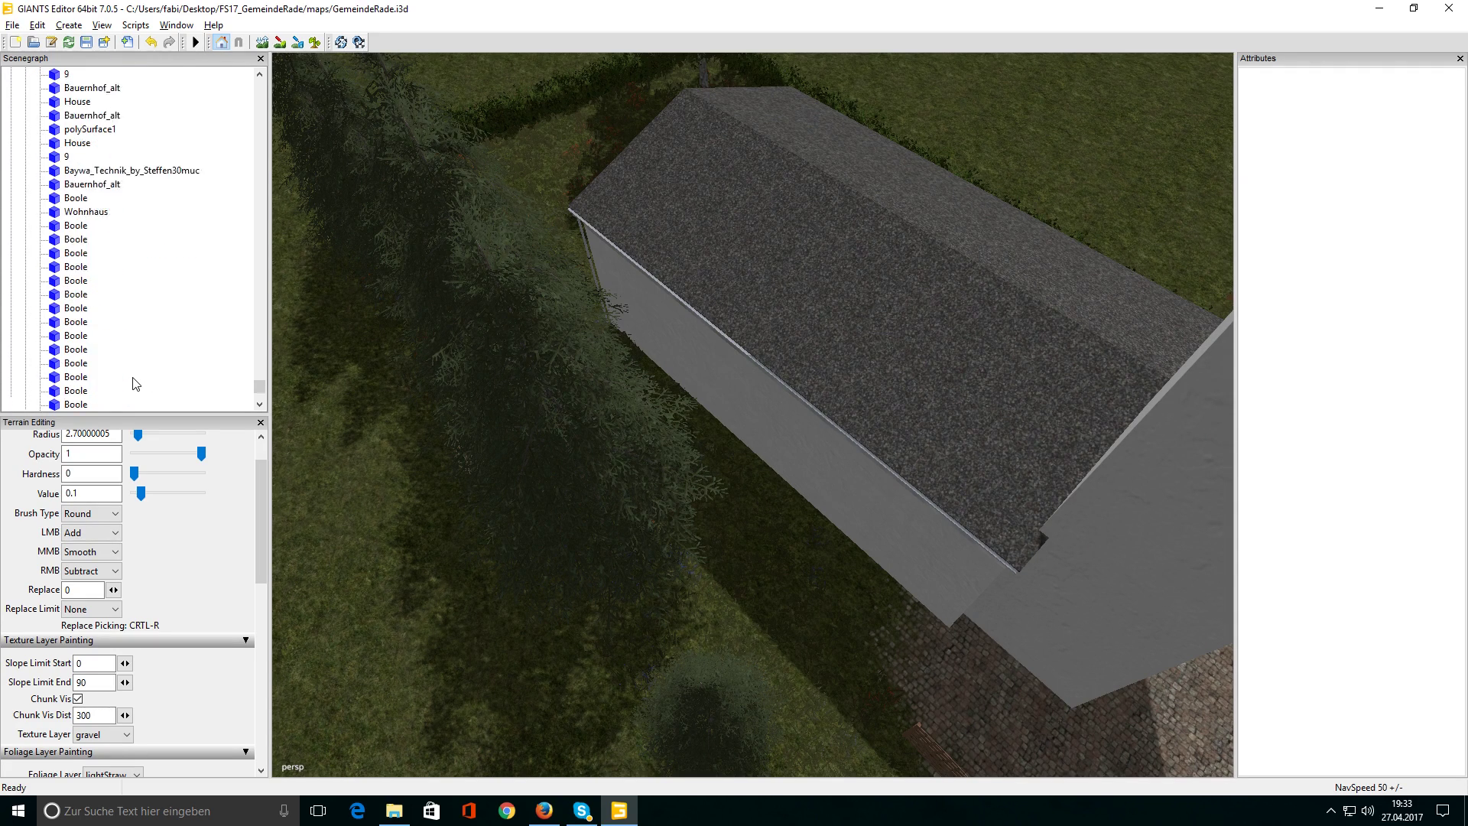
pyautogui.scroll(-2, 128, 375)
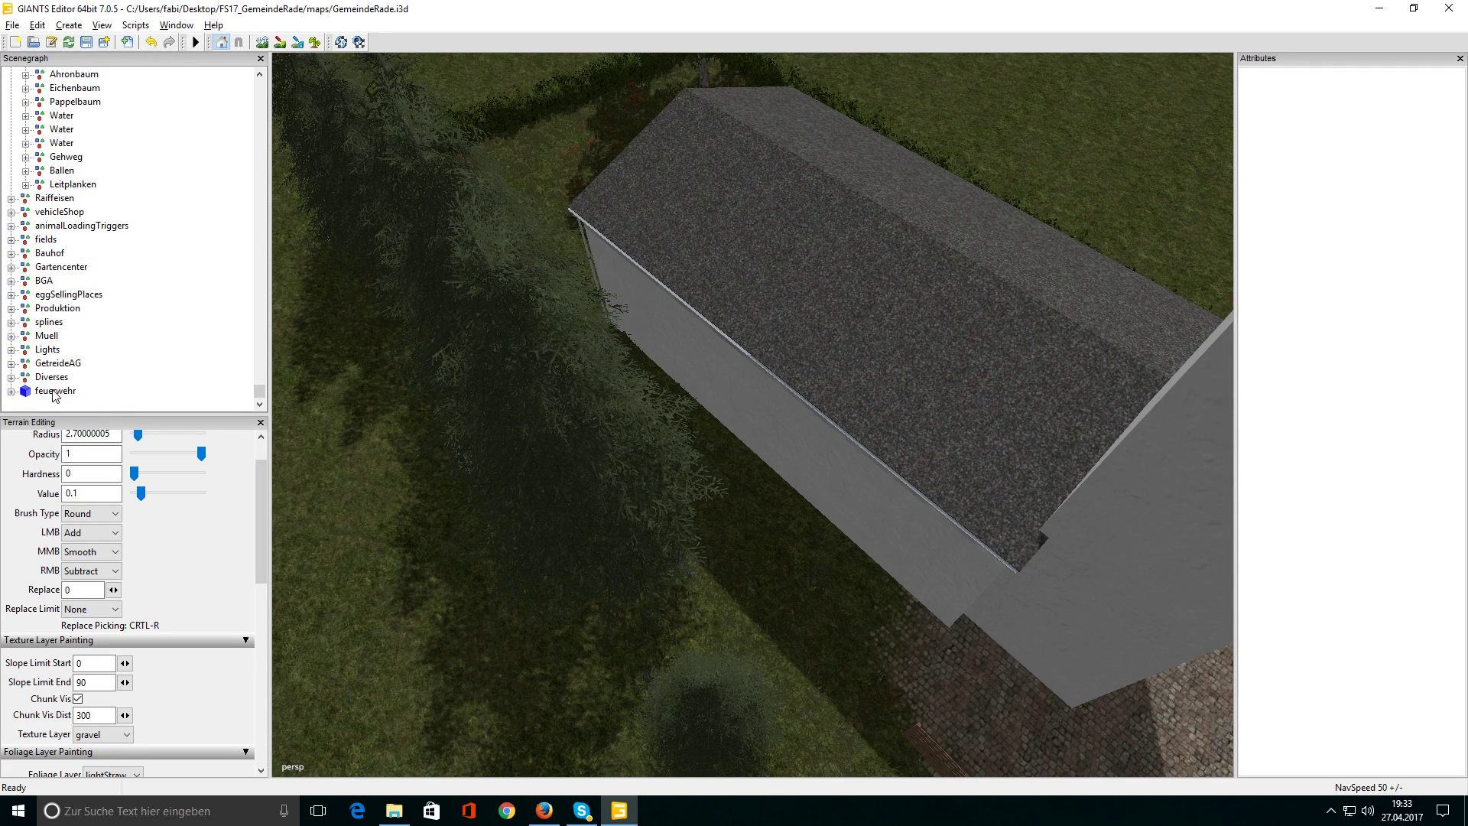
# Move the feuerwehr fire station along Z to -133.84
pyautogui.click(54, 392)
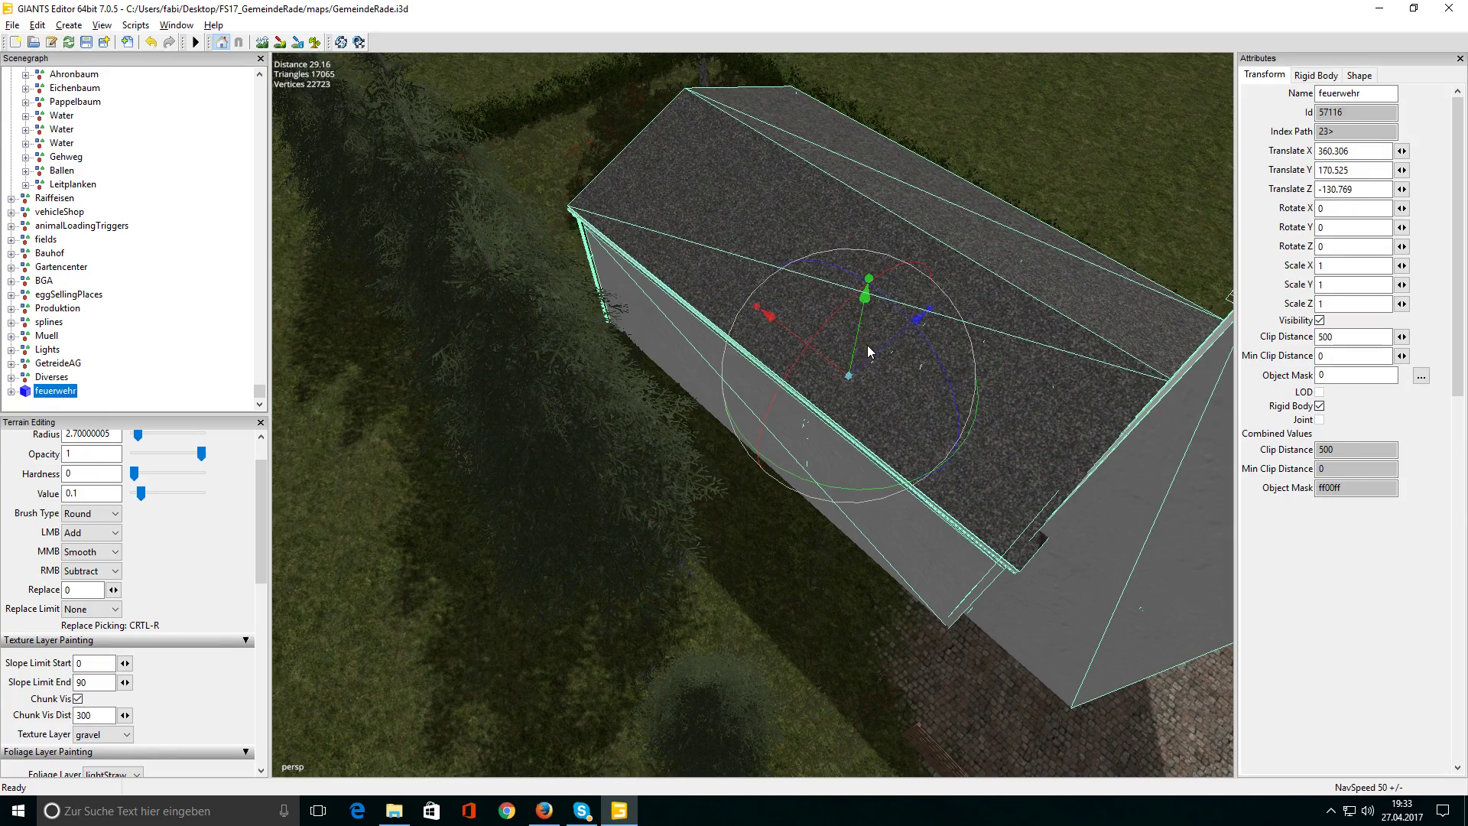
pyautogui.moveTo(868, 362); pyautogui.dragTo(163, 310)
pyautogui.scroll(5, 810, 397)
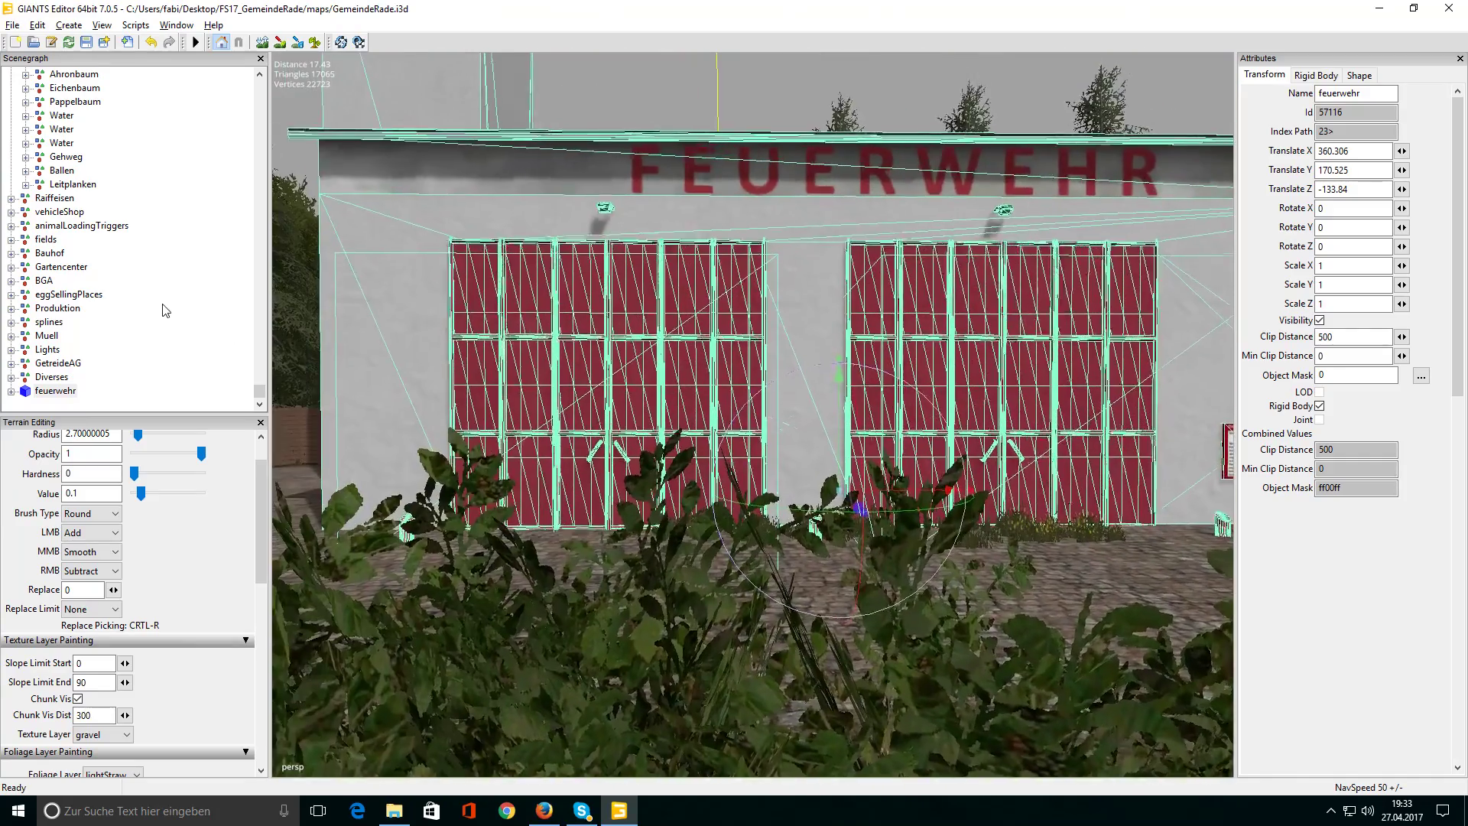
pyautogui.click(58, 308)
# Raise the feuerwehr building slightly to Y 170.602
pyautogui.scroll(2, 502, 330)
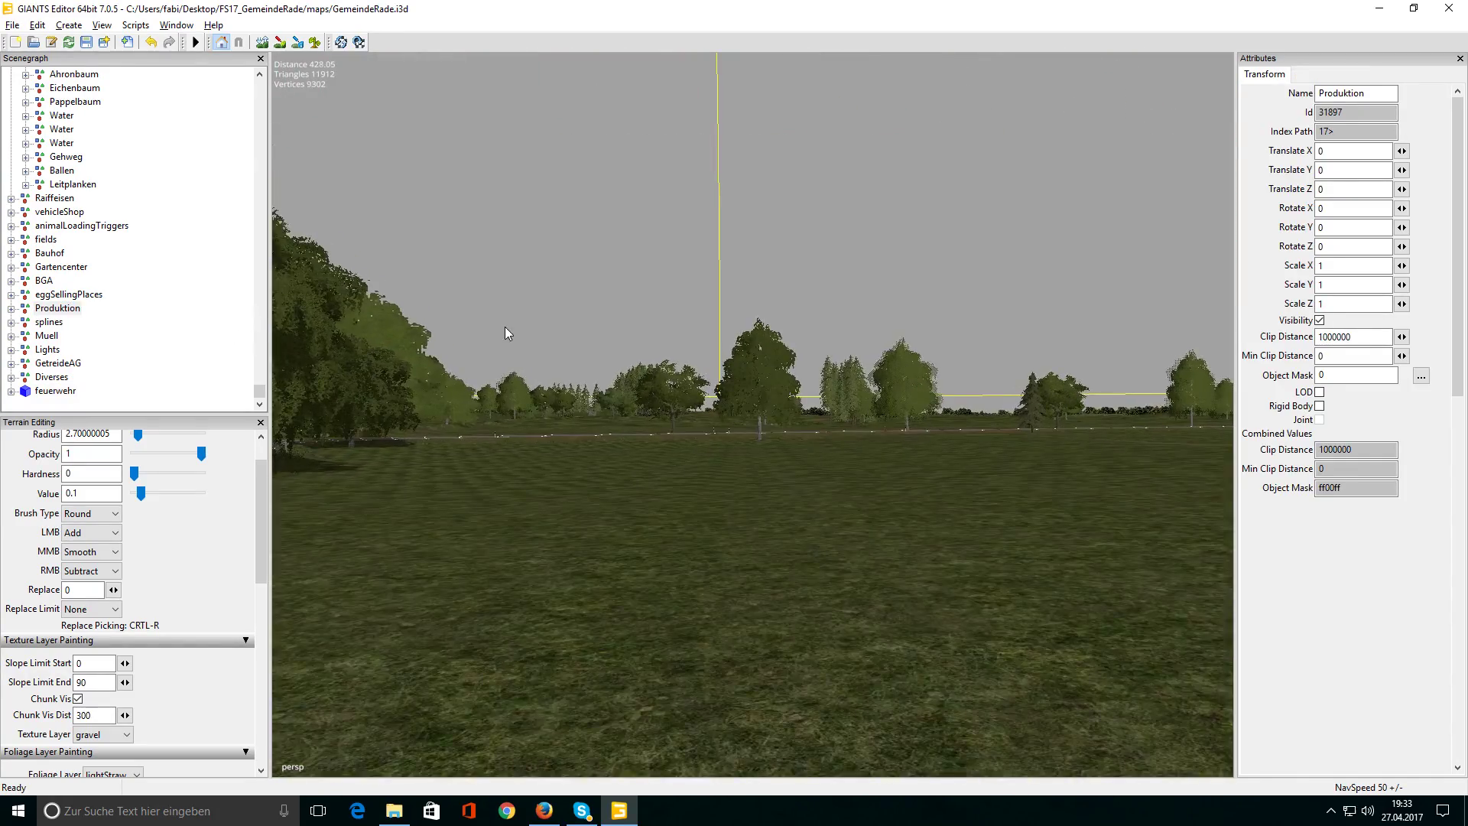
pyautogui.scroll(-2, 458, 348)
pyautogui.moveTo(438, 355); pyautogui.dragTo(379, 472, button='right')
pyautogui.moveTo(290, 420); pyautogui.dragTo(260, 408, button='right')
pyautogui.click(57, 392)
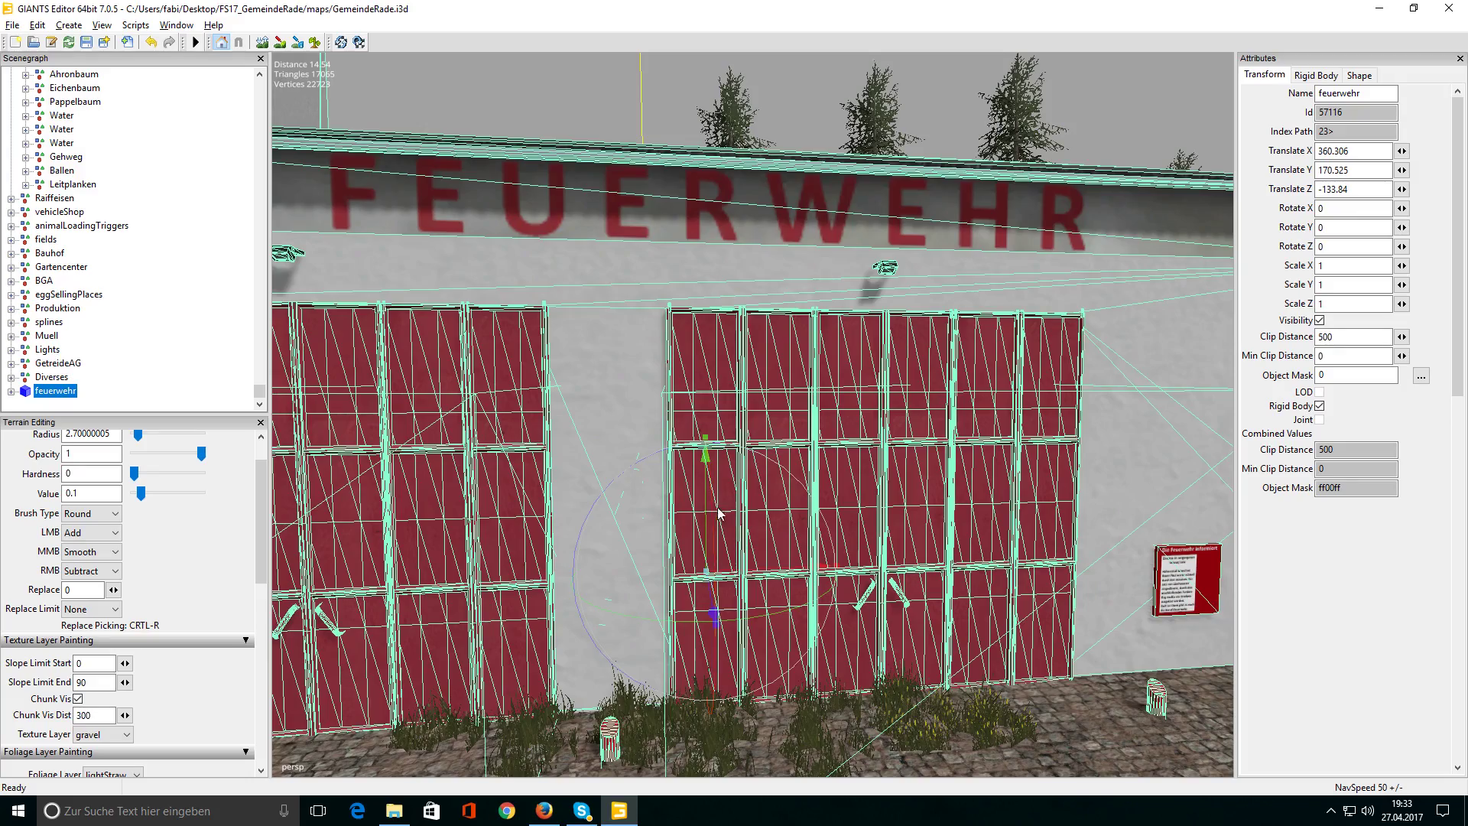
pyautogui.moveTo(706, 505)
pyautogui.mouseDown()
pyautogui.moveTo(705, 455)
pyautogui.moveTo(701, 508)
pyautogui.mouseUp()
# Fly the view inside the fire station and select its Trigger object
pyautogui.keyDown('alt'); pyautogui.moveTo(481, 468); pyautogui.dragTo(724, 601); pyautogui.keyUp('alt')
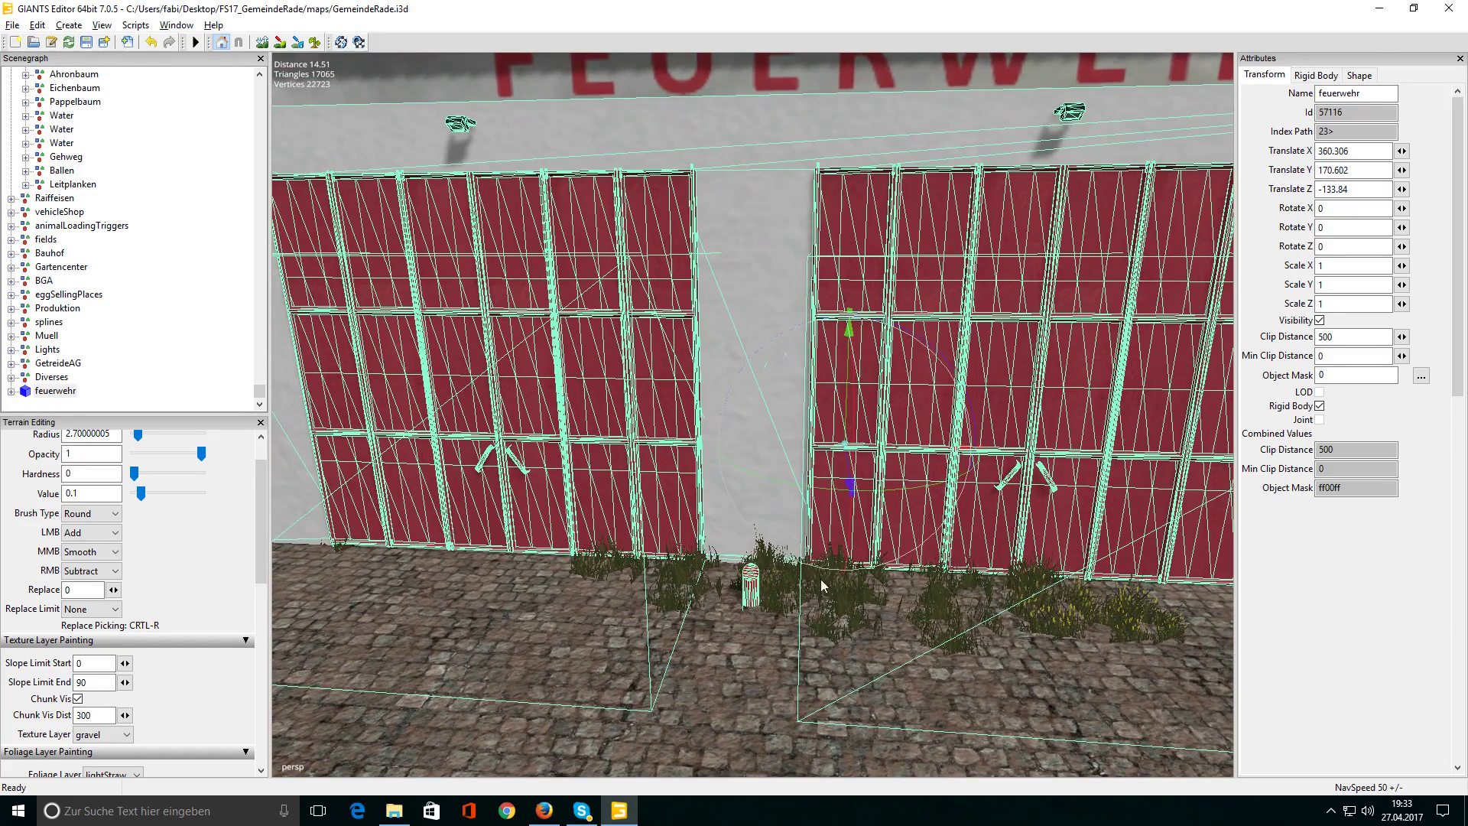
pyautogui.keyDown('alt'); pyautogui.moveTo(820, 580); pyautogui.dragTo(682, 579); pyautogui.keyUp('alt')
pyautogui.scroll(6, 681, 580)
pyautogui.scroll(-4, 678, 583)
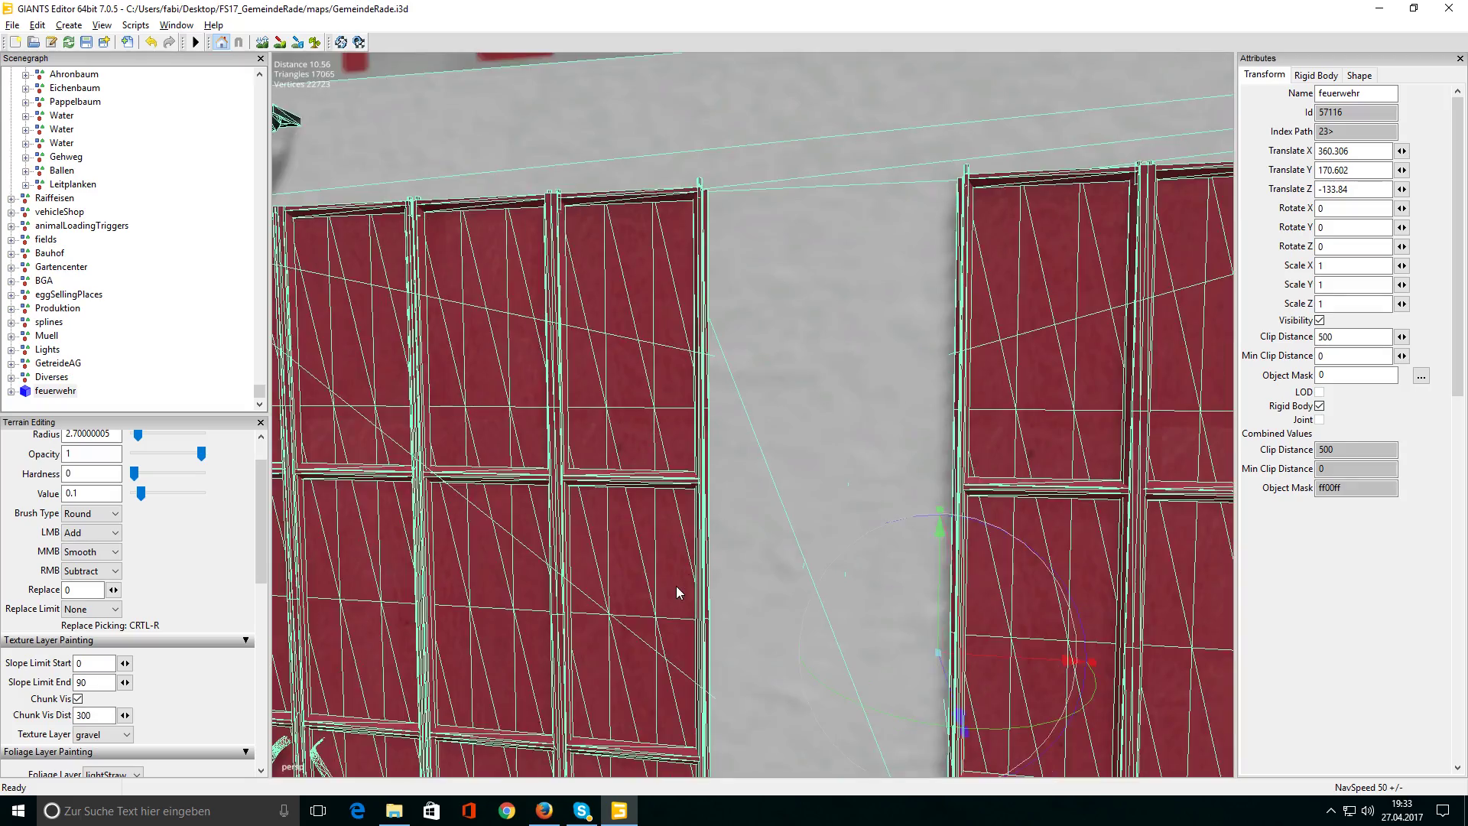
pyautogui.scroll(5, 680, 582)
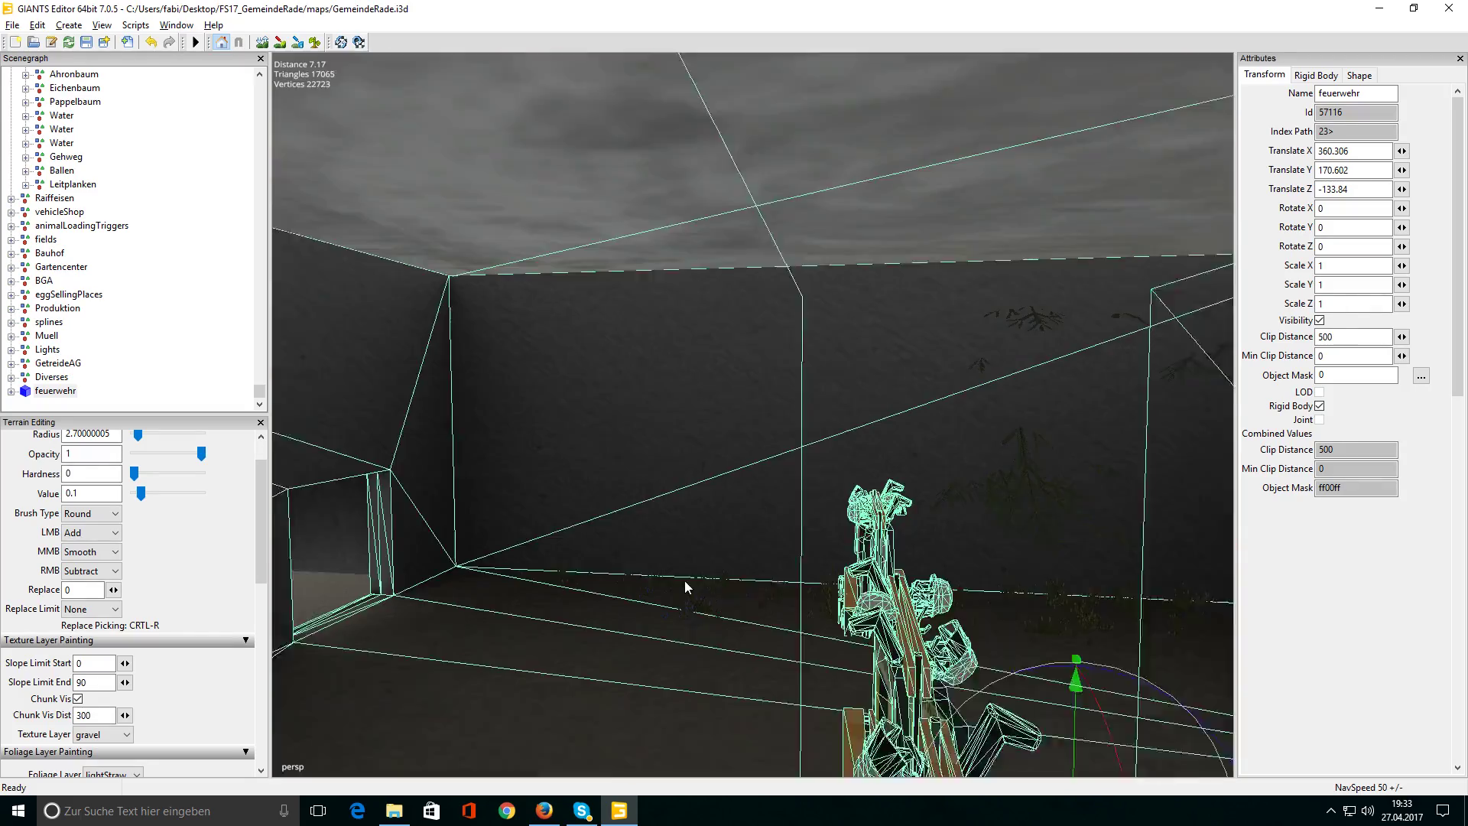
pyautogui.keyDown('alt'); pyautogui.moveTo(685, 580); pyautogui.dragTo(708, 608); pyautogui.keyUp('alt')
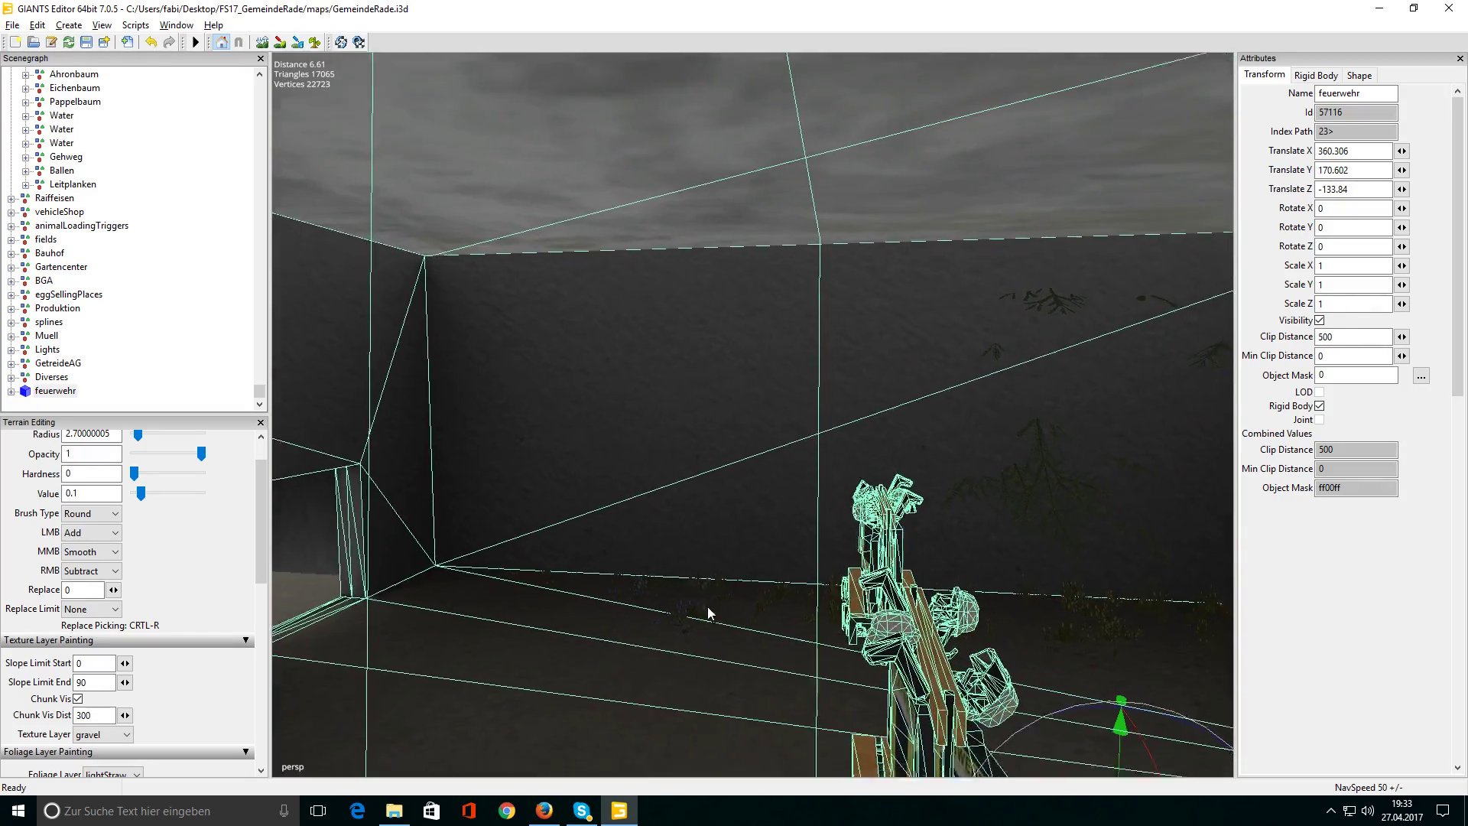
pyautogui.moveTo(708, 607); pyautogui.dragTo(753, 631, button='middle')
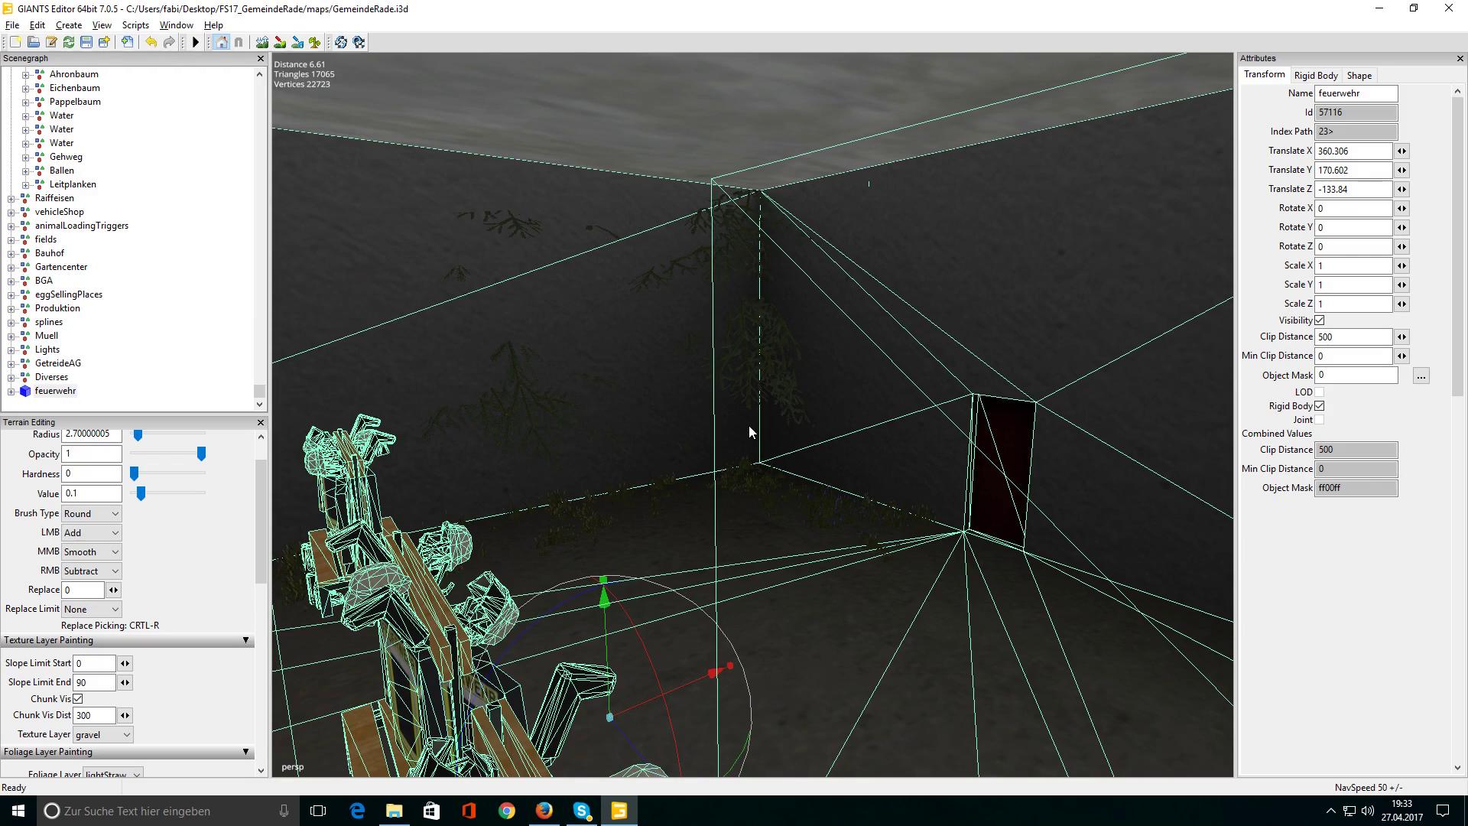
pyautogui.click(742, 341)
pyautogui.keyDown('alt'); pyautogui.moveTo(802, 459); pyautogui.dragTo(688, 428); pyautogui.keyUp('alt')
pyautogui.scroll(3, 688, 428)
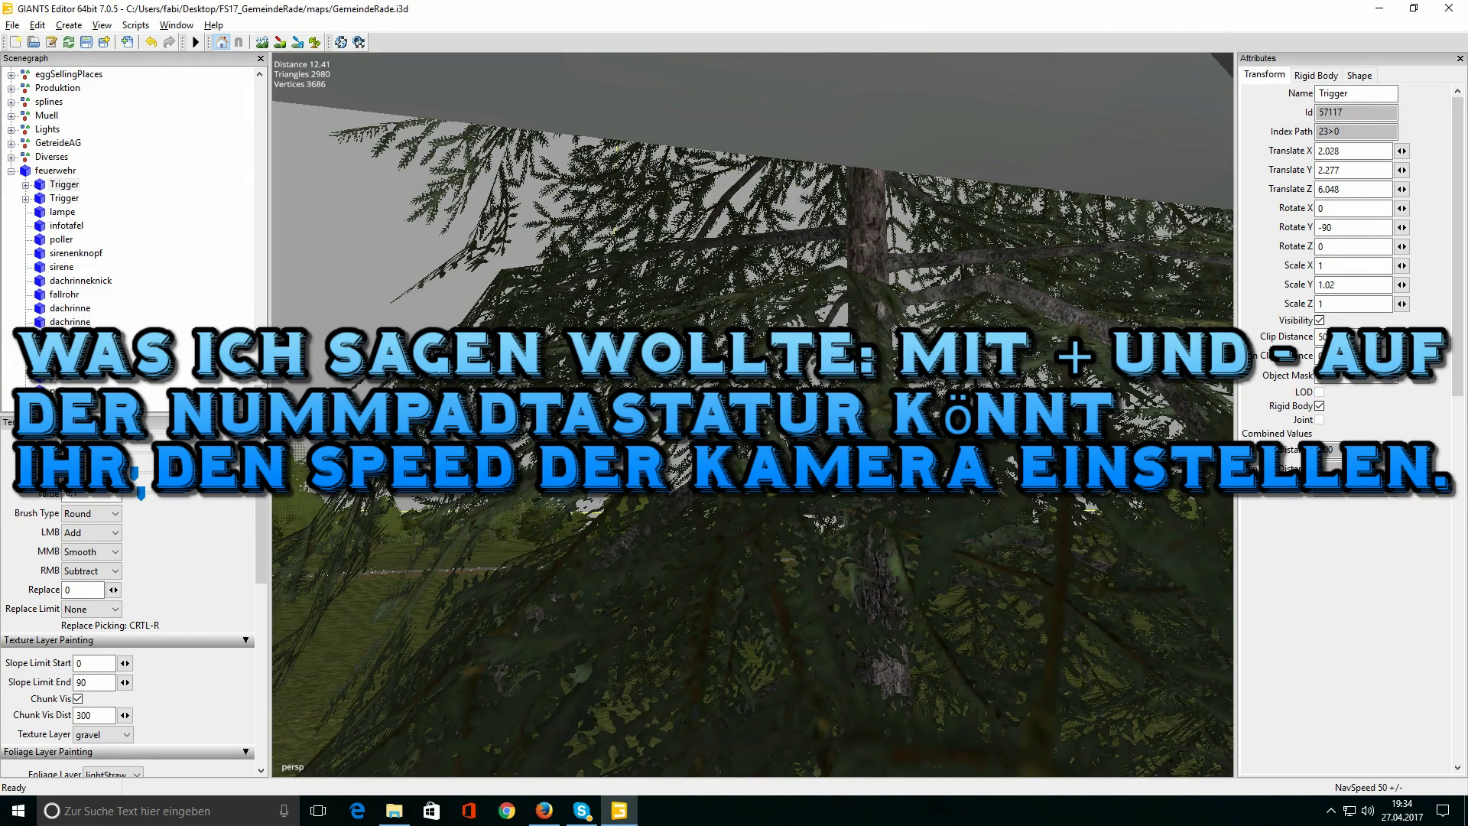
# Look down at the floor inside the building and switch to Terrain foliage paint mode
pyautogui.scroll(-5, 689, 428)
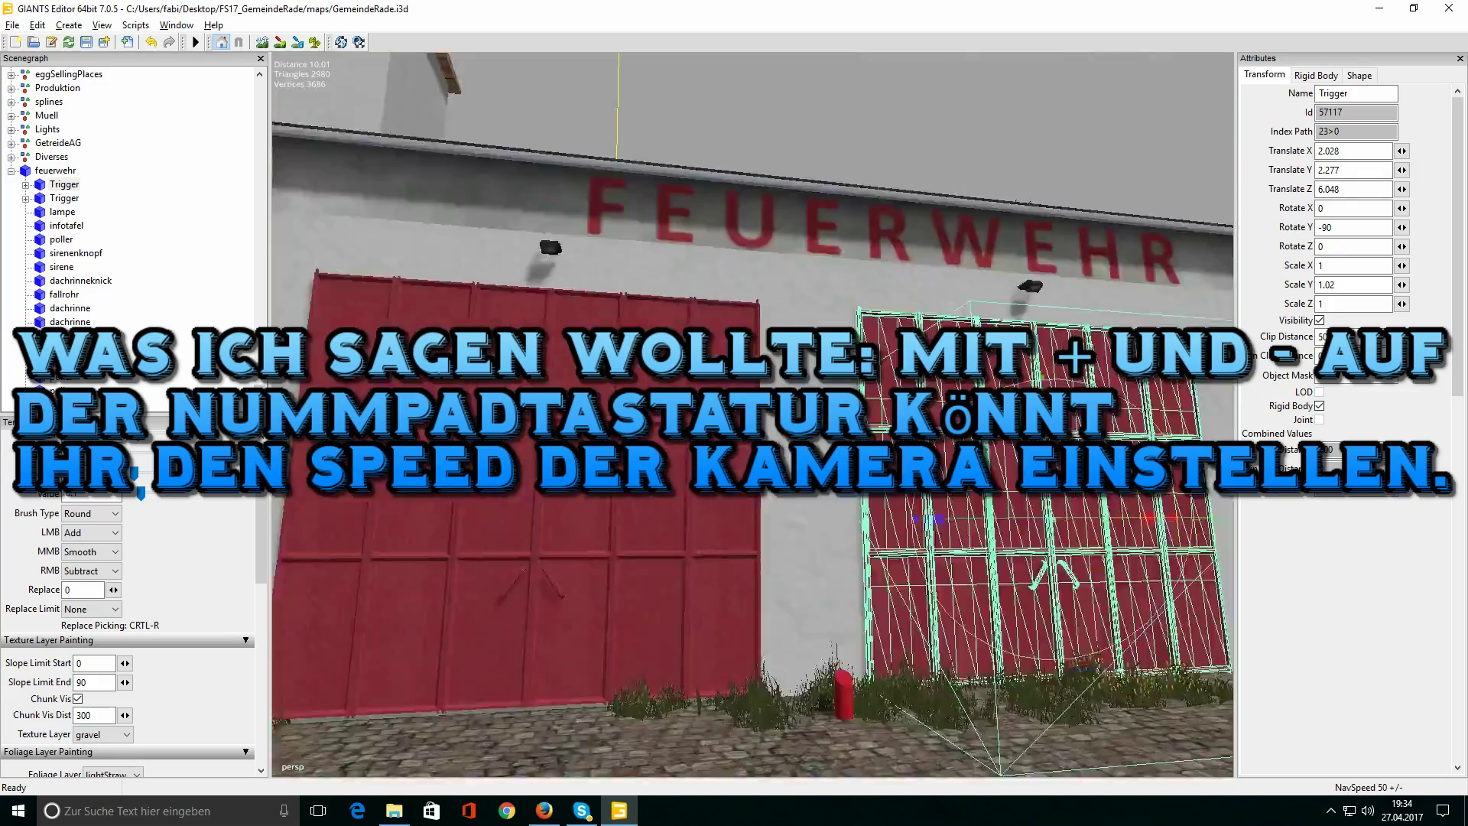
pyautogui.scroll(3, 688, 428)
pyautogui.keyDown('alt'); pyautogui.moveTo(795, 458); pyautogui.dragTo(901, 598); pyautogui.keyUp('alt')
pyautogui.moveTo(900, 590); pyautogui.dragTo(948, 579, button='middle')
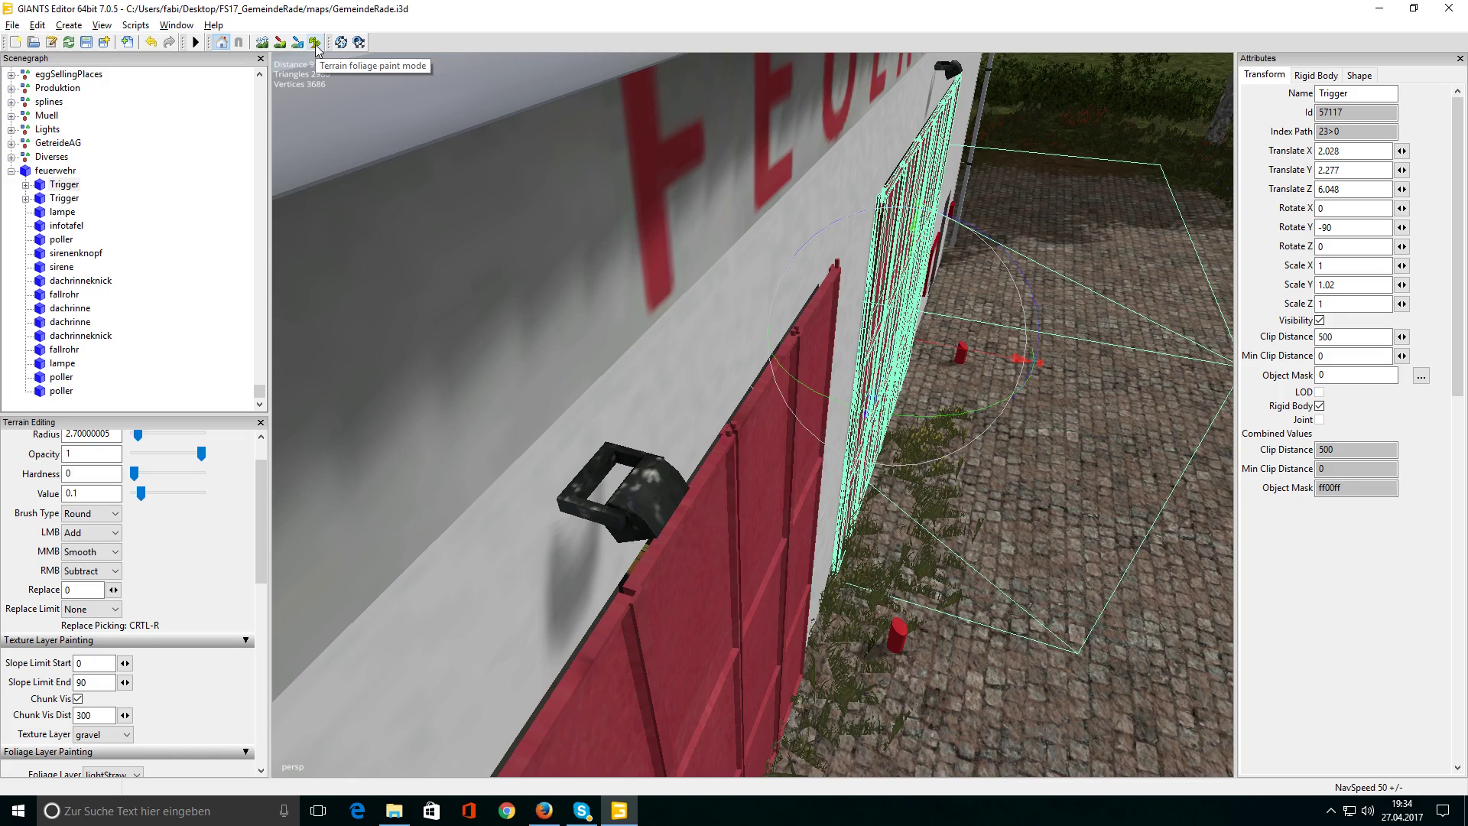
pyautogui.click(315, 43)
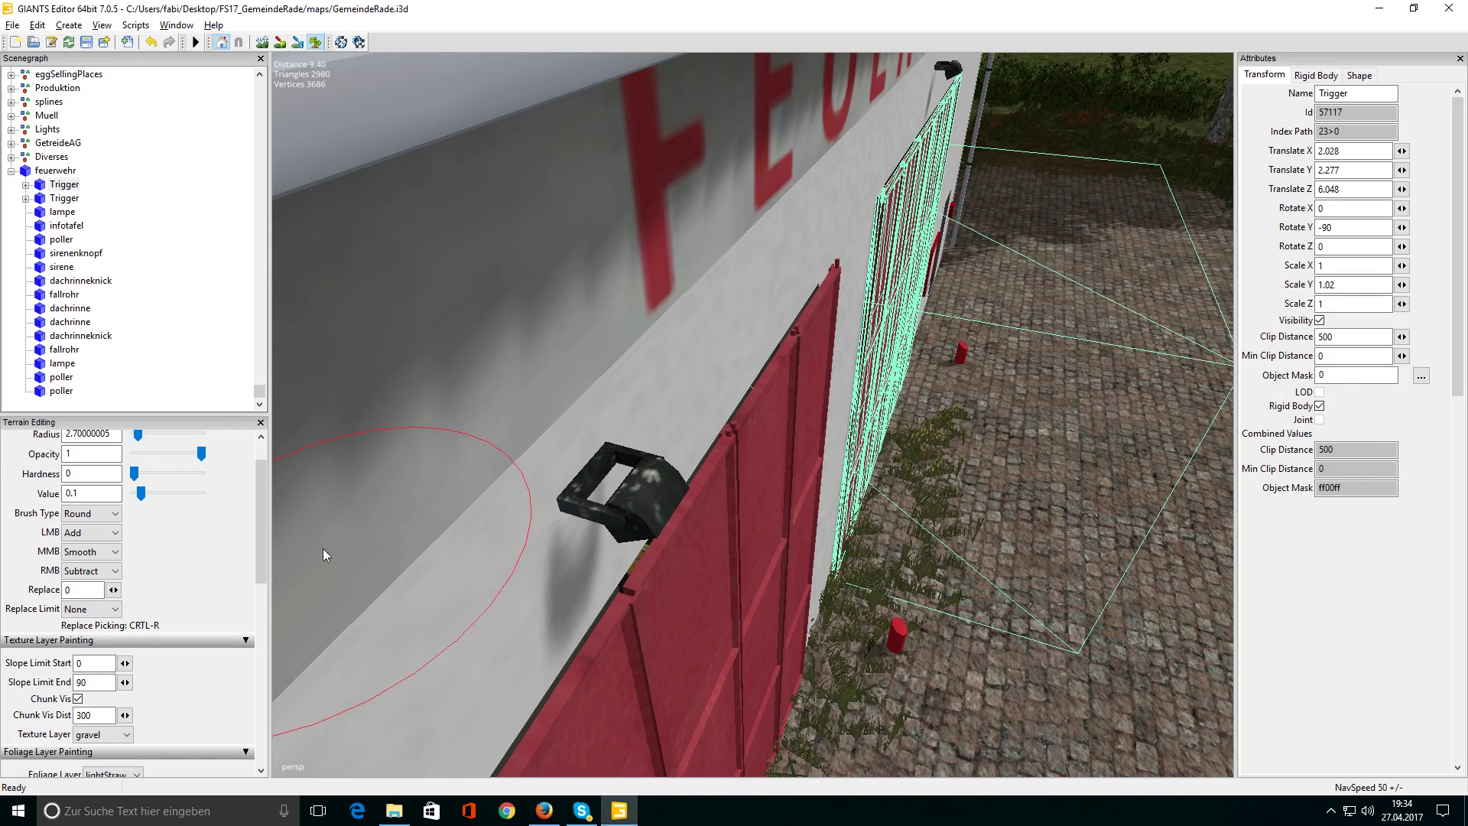
# Move the camera inside the station to the benches and door side
pyautogui.scroll(-3, 166, 533)
pyautogui.scroll(2, 167, 533)
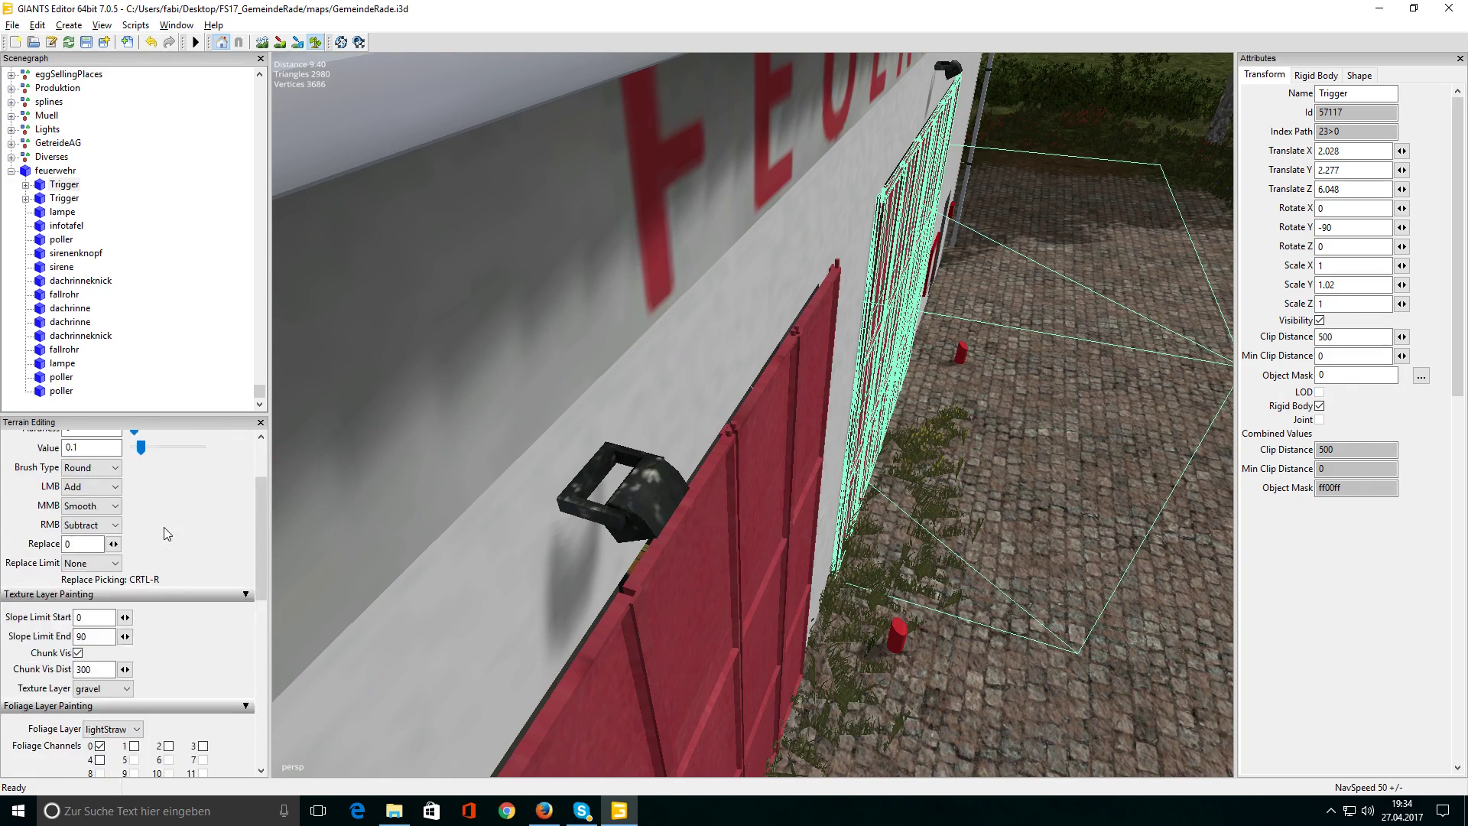
pyautogui.scroll(1, 167, 533)
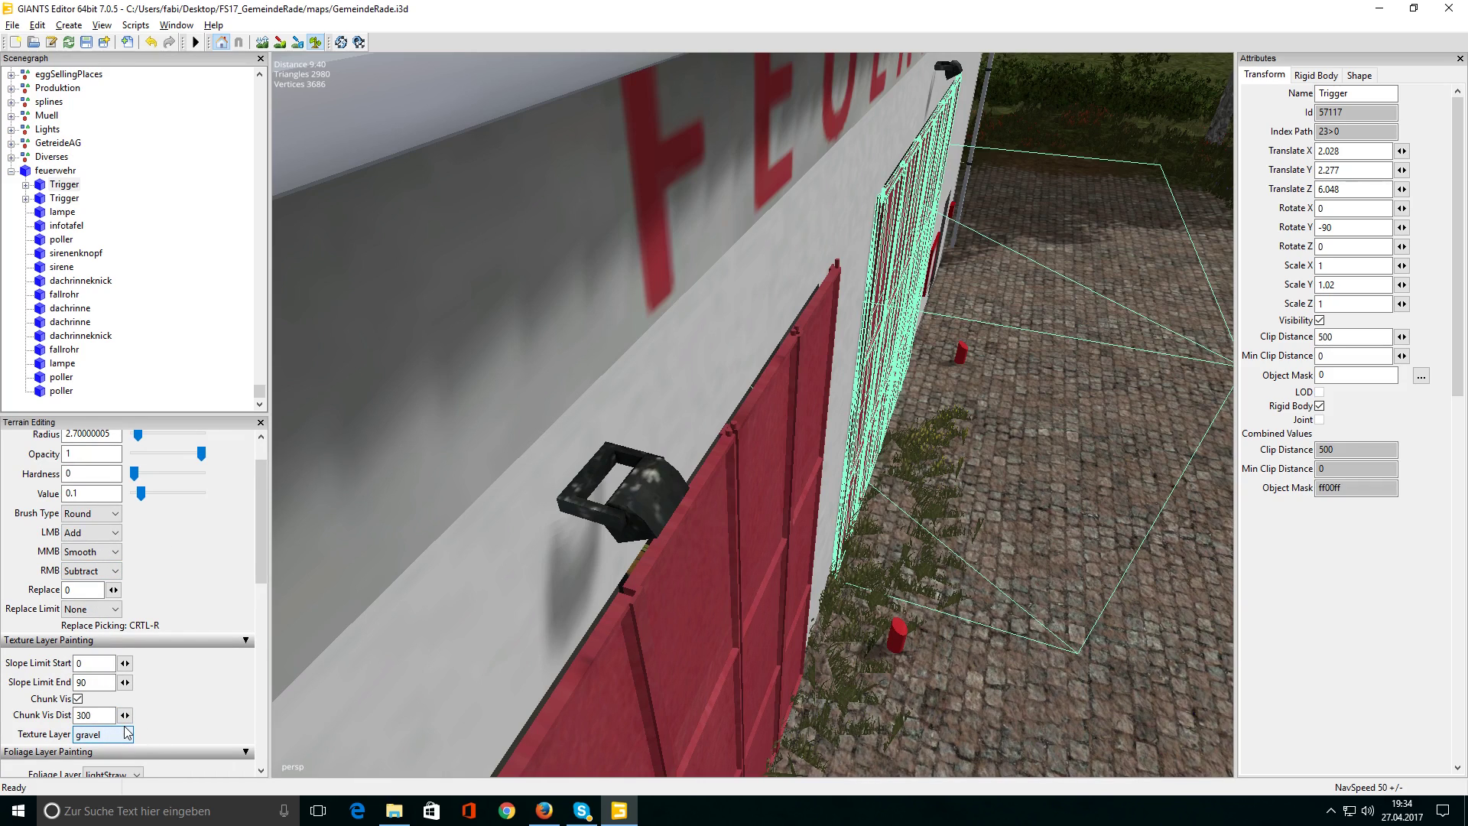
pyautogui.scroll(-3, 919, 466)
pyautogui.scroll(-2, 893, 408)
pyautogui.scroll(1, 898, 405)
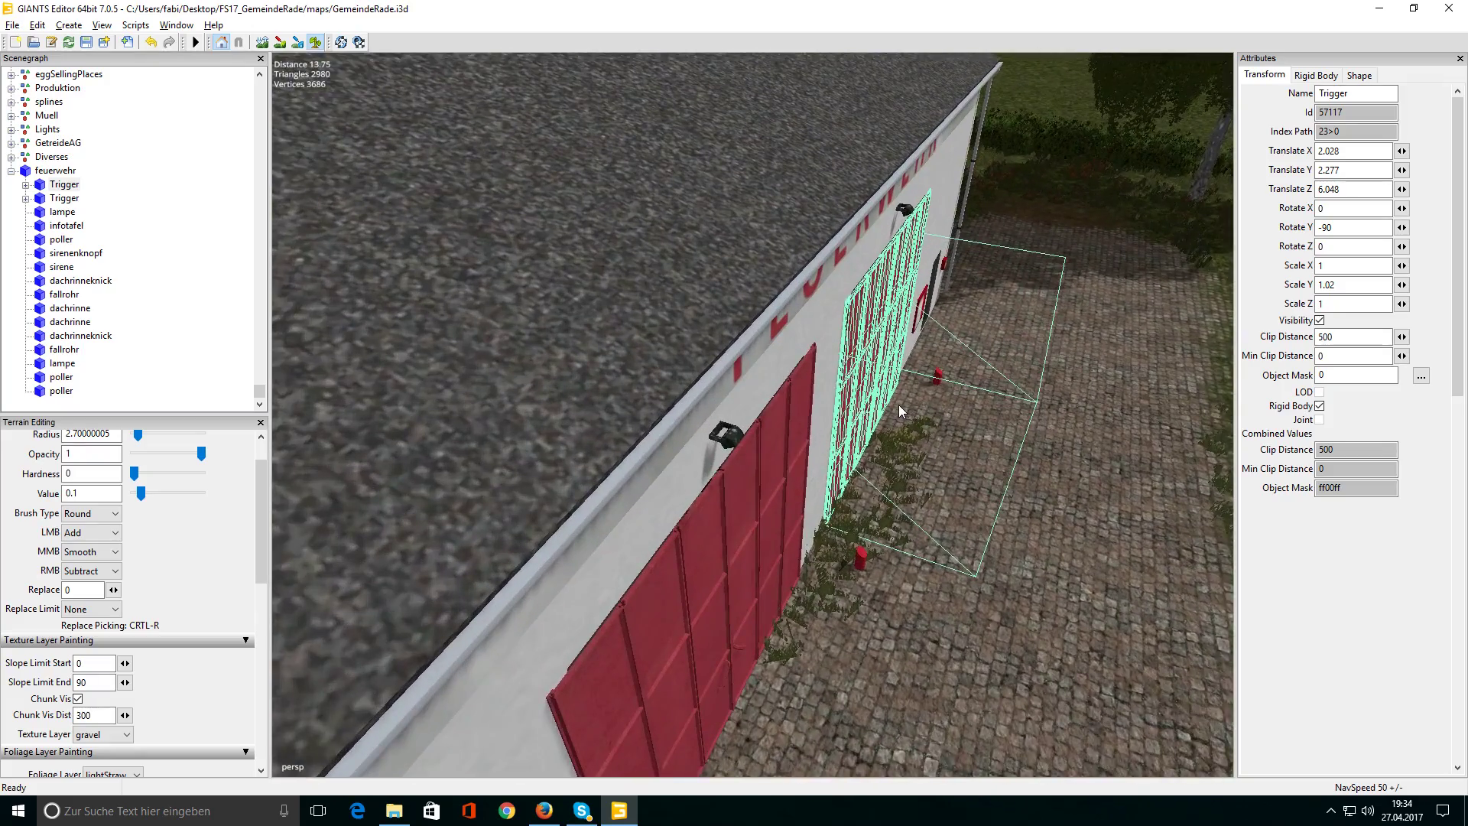
pyautogui.keyDown('alt'); pyautogui.moveTo(898, 405); pyautogui.dragTo(813, 424); pyautogui.keyUp('alt')
pyautogui.scroll(5, 813, 424)
pyautogui.keyDown('alt'); pyautogui.moveTo(717, 411); pyautogui.dragTo(859, 347); pyautogui.keyUp('alt')
pyautogui.scroll(-2, 676, 416)
pyautogui.scroll(2, 681, 414)
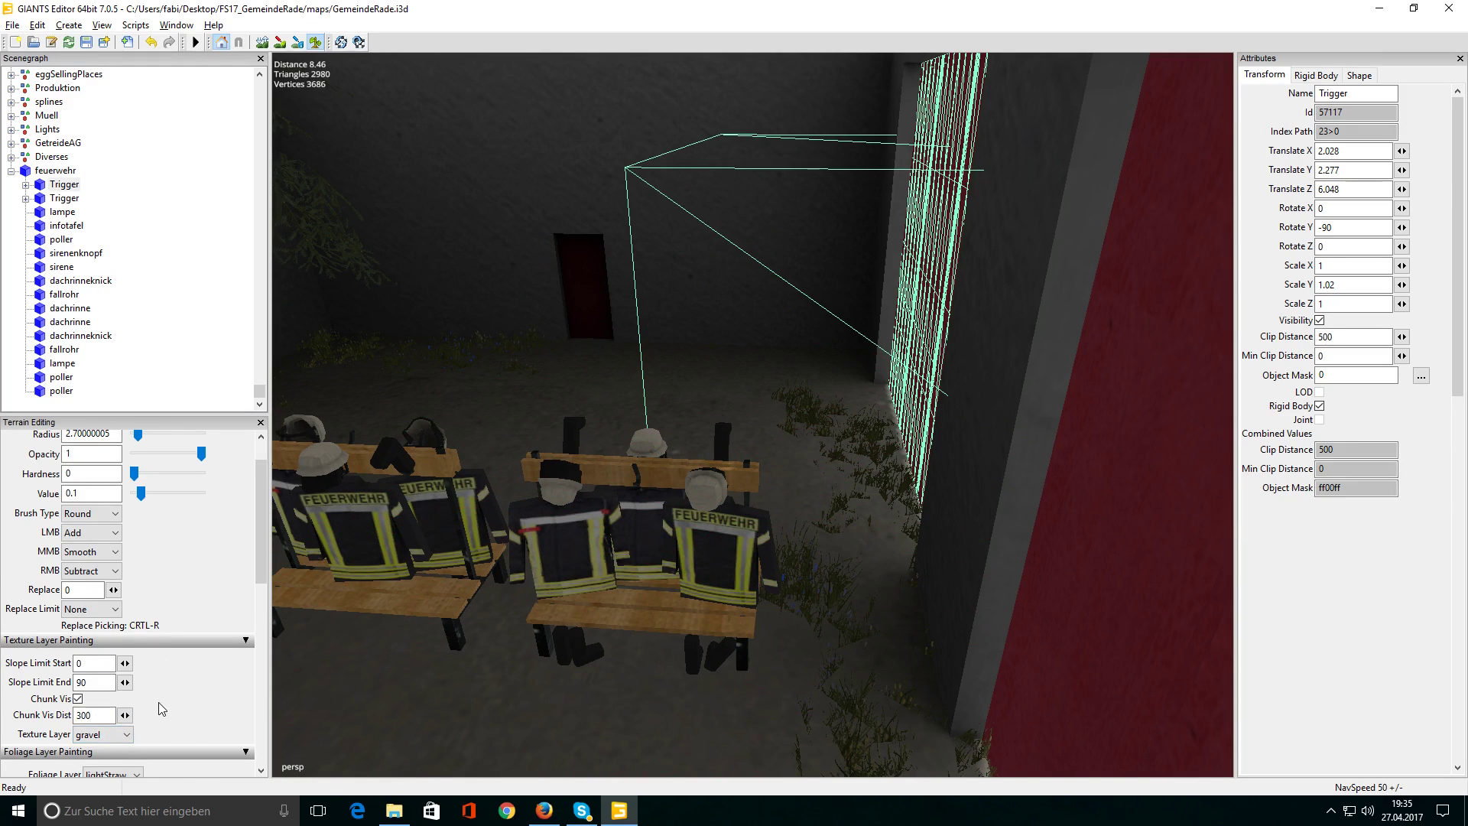
pyautogui.scroll(-2, 160, 709)
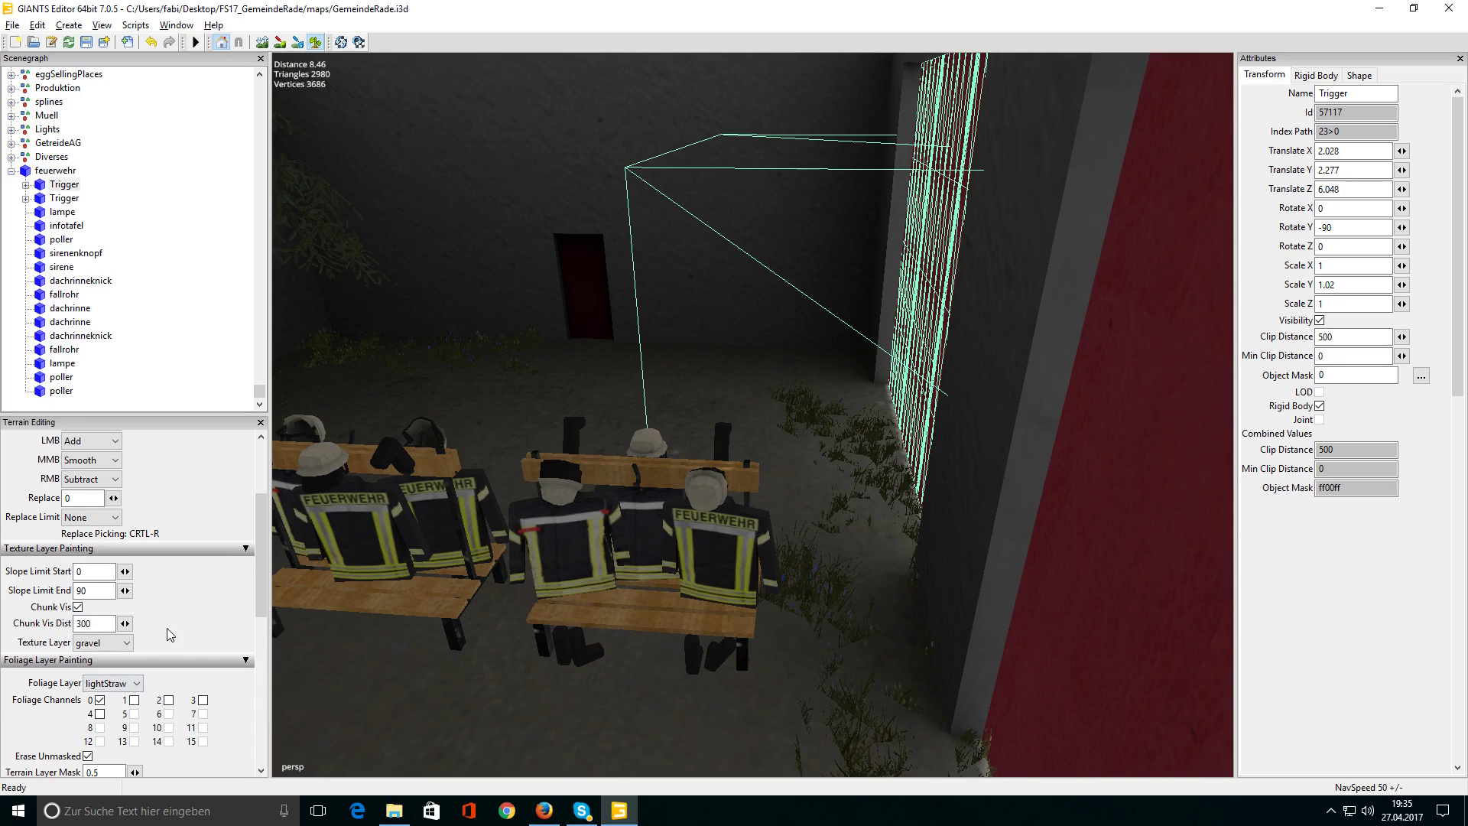
pyautogui.scroll(-1, 167, 631)
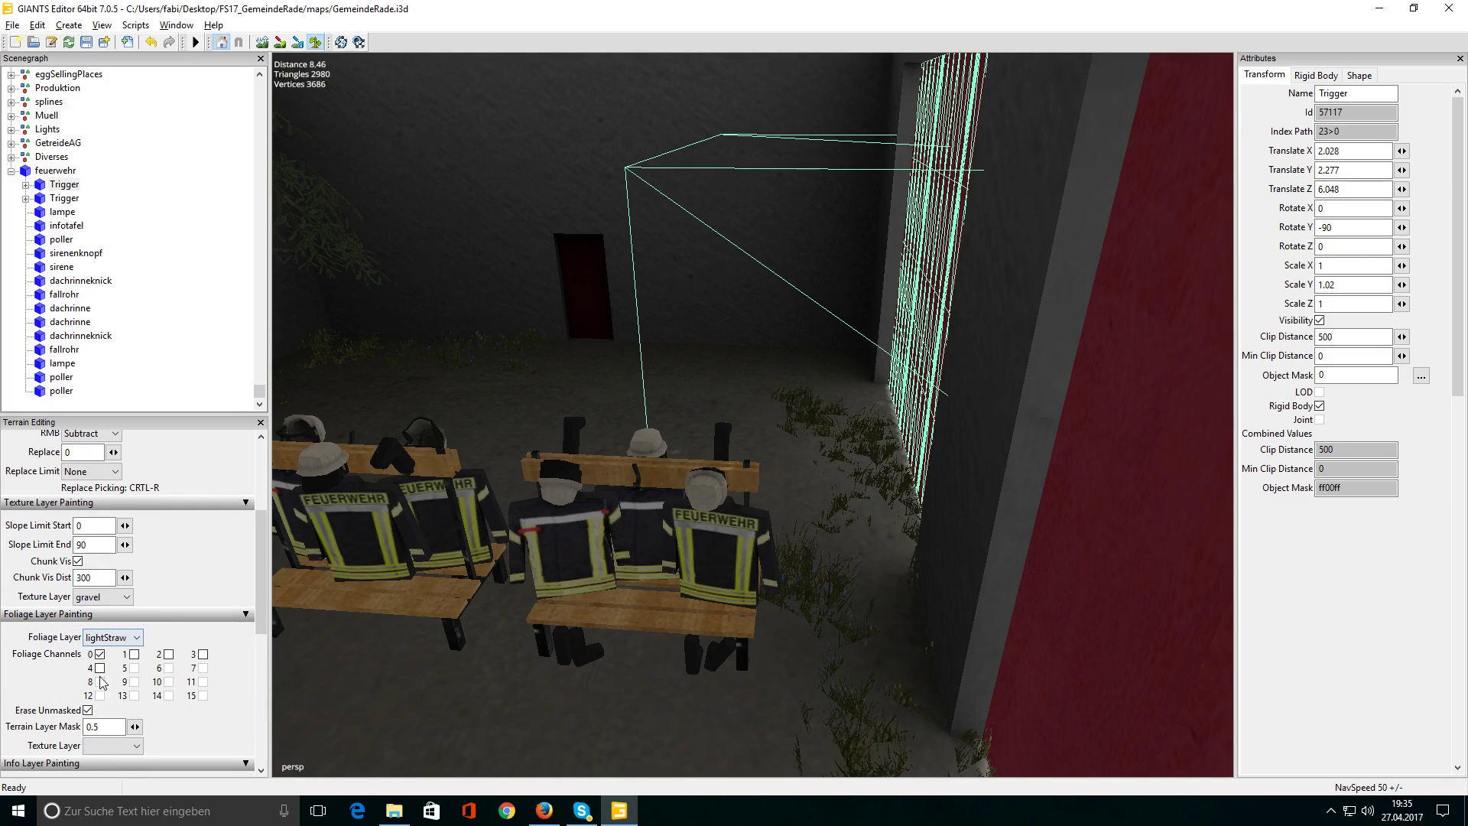
# Set the foliage layer to grass and erase it from the interior floor
pyautogui.click(107, 638)
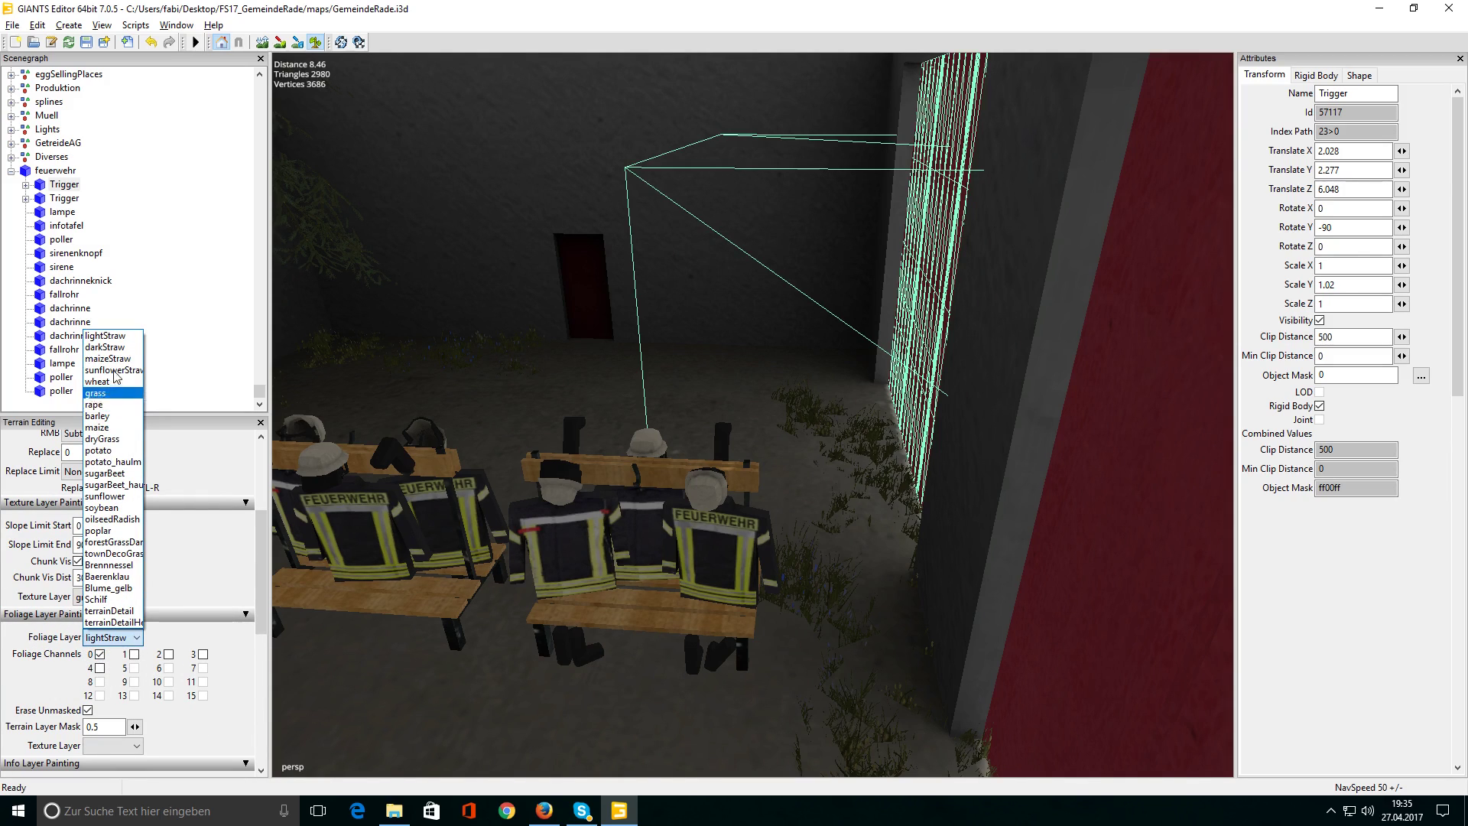
pyautogui.click(95, 393)
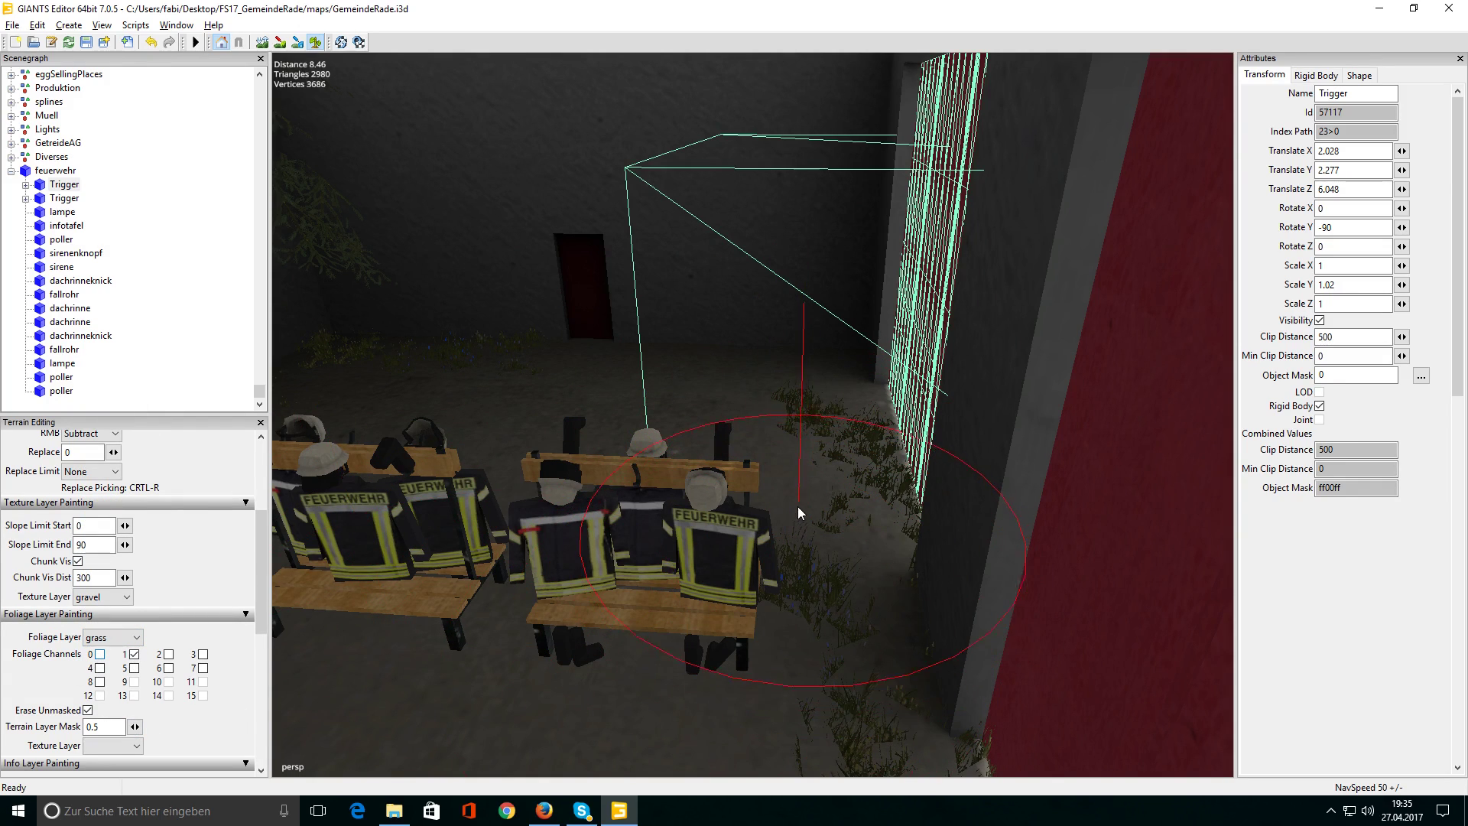
pyautogui.moveTo(811, 418); pyautogui.dragTo(819, 621, button='right')
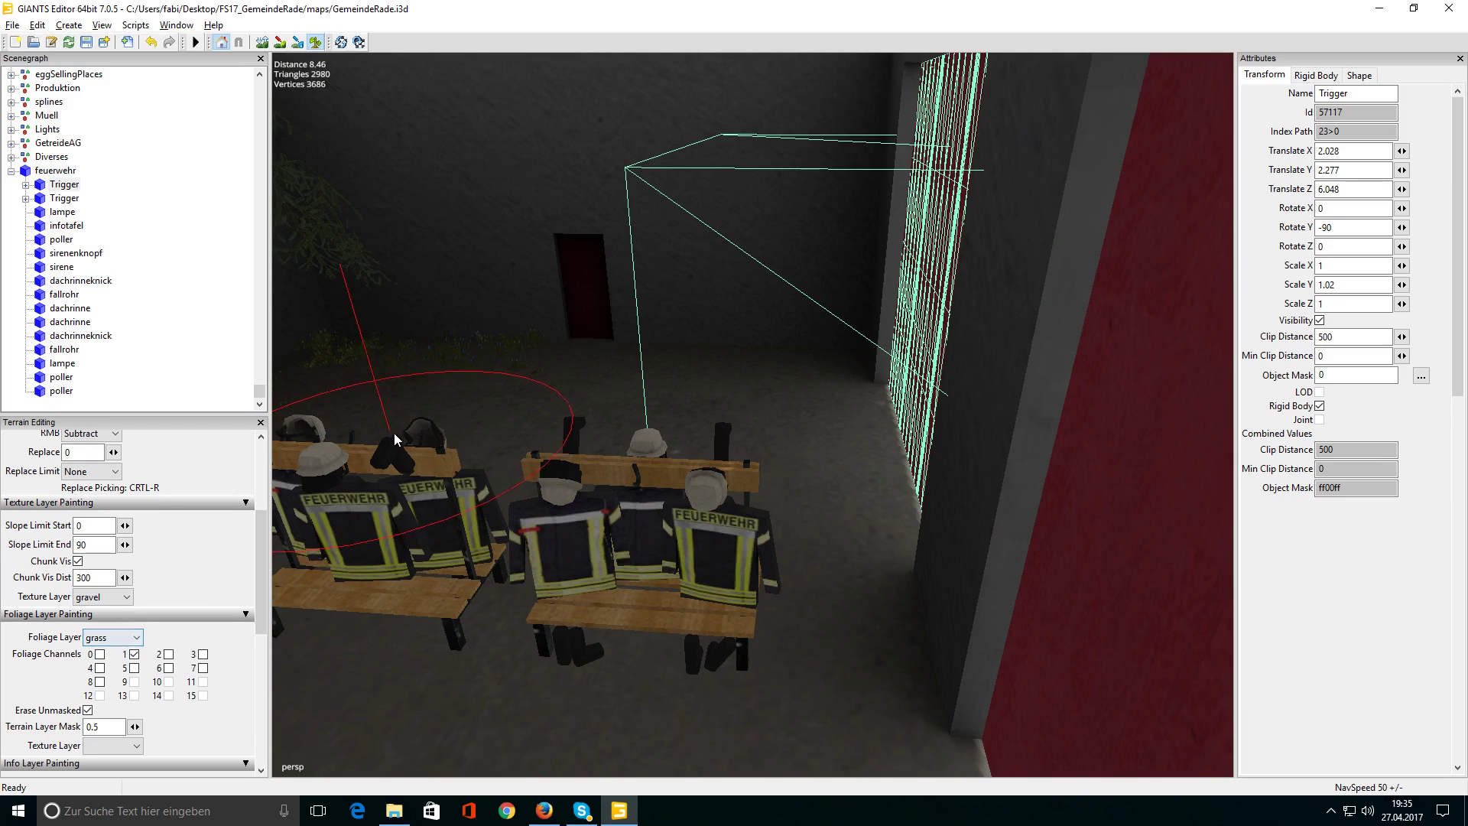
pyautogui.moveTo(787, 493)
pyautogui.keyDown('alt'); pyautogui.mouseDown()
pyautogui.moveTo(564, 516)
pyautogui.moveTo(459, 473)
pyautogui.mouseUp(); pyautogui.keyUp('alt')
pyautogui.moveTo(872, 373)
pyautogui.keyDown('alt'); pyautogui.mouseDown()
pyautogui.moveTo(1168, 546)
pyautogui.moveTo(1389, 645)
pyautogui.moveTo(1361, 640)
pyautogui.mouseUp(); pyautogui.keyUp('alt')
pyautogui.keyDown('alt'); pyautogui.moveTo(1043, 598); pyautogui.dragTo(735, 384); pyautogui.keyUp('alt')
# Bring the view back outside the fire station and save the GemeindeRade map
pyautogui.moveTo(734, 384); pyautogui.dragTo(406, 341, button='middle')
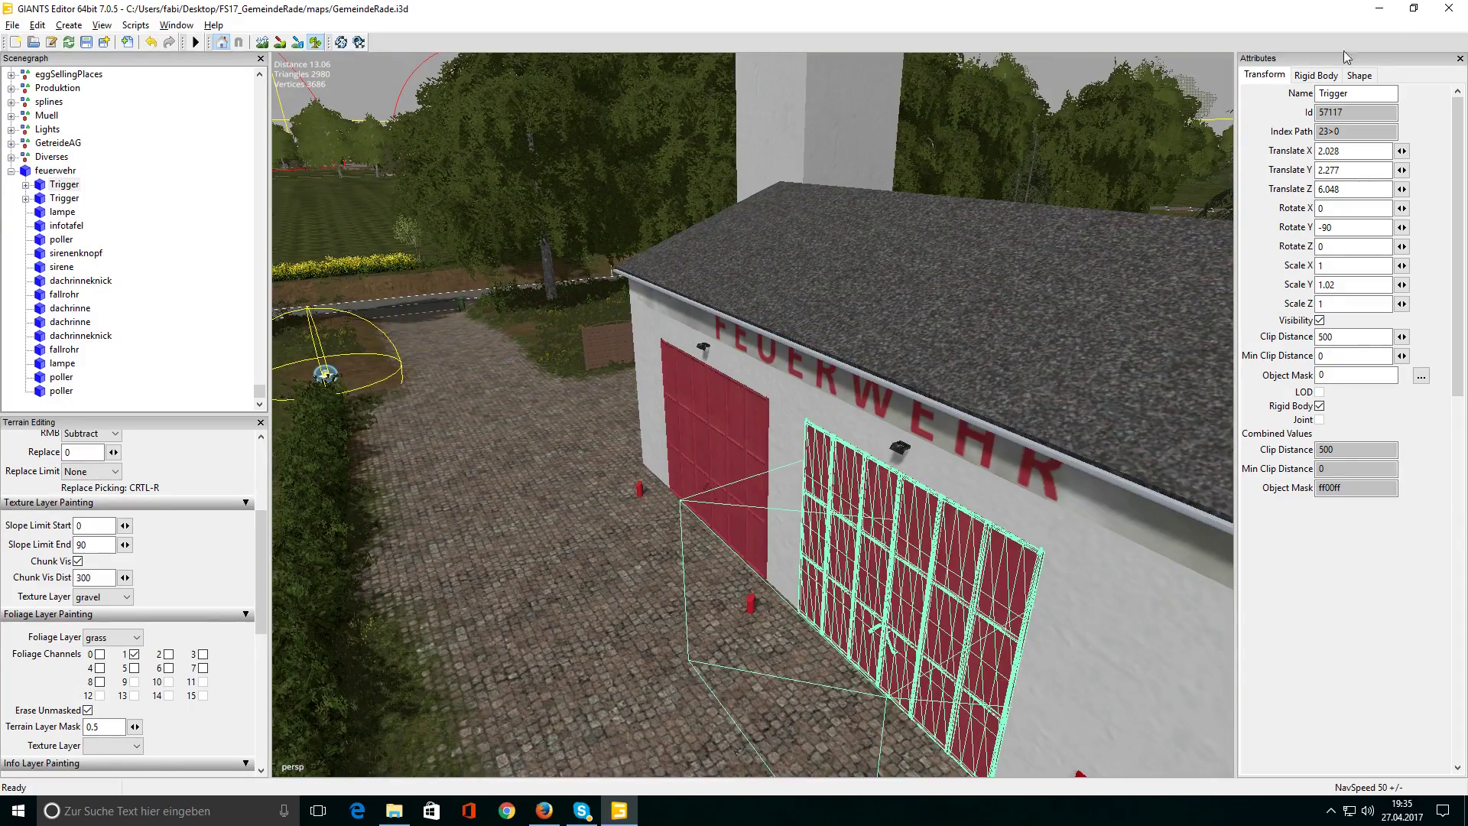
pyautogui.click(91, 42)
# Close GIANTS Editor and the maps window, then open the FS17_GemeindeRade mod folder
pyautogui.click(1449, 9)
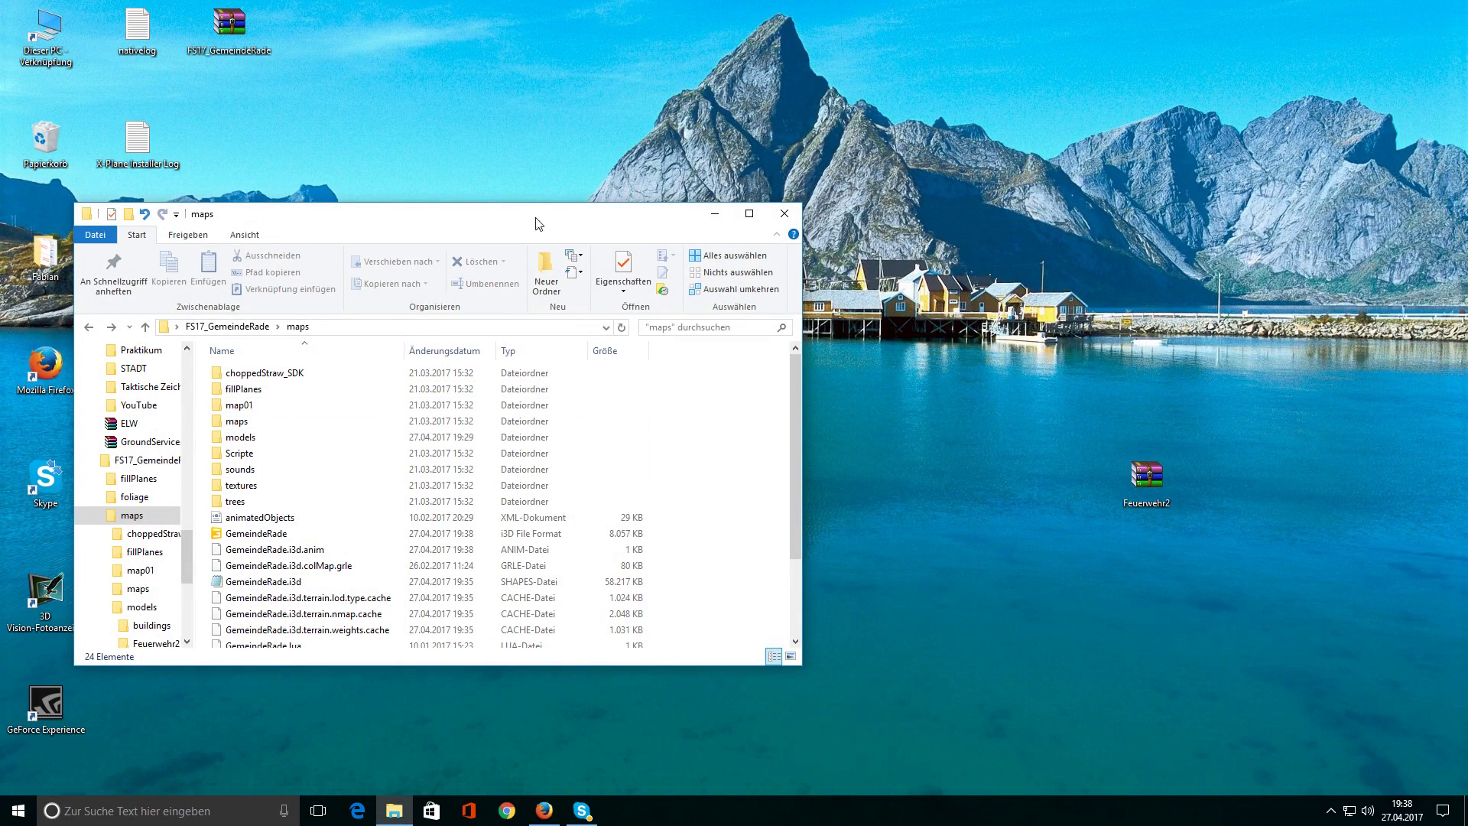
pyautogui.click(784, 213)
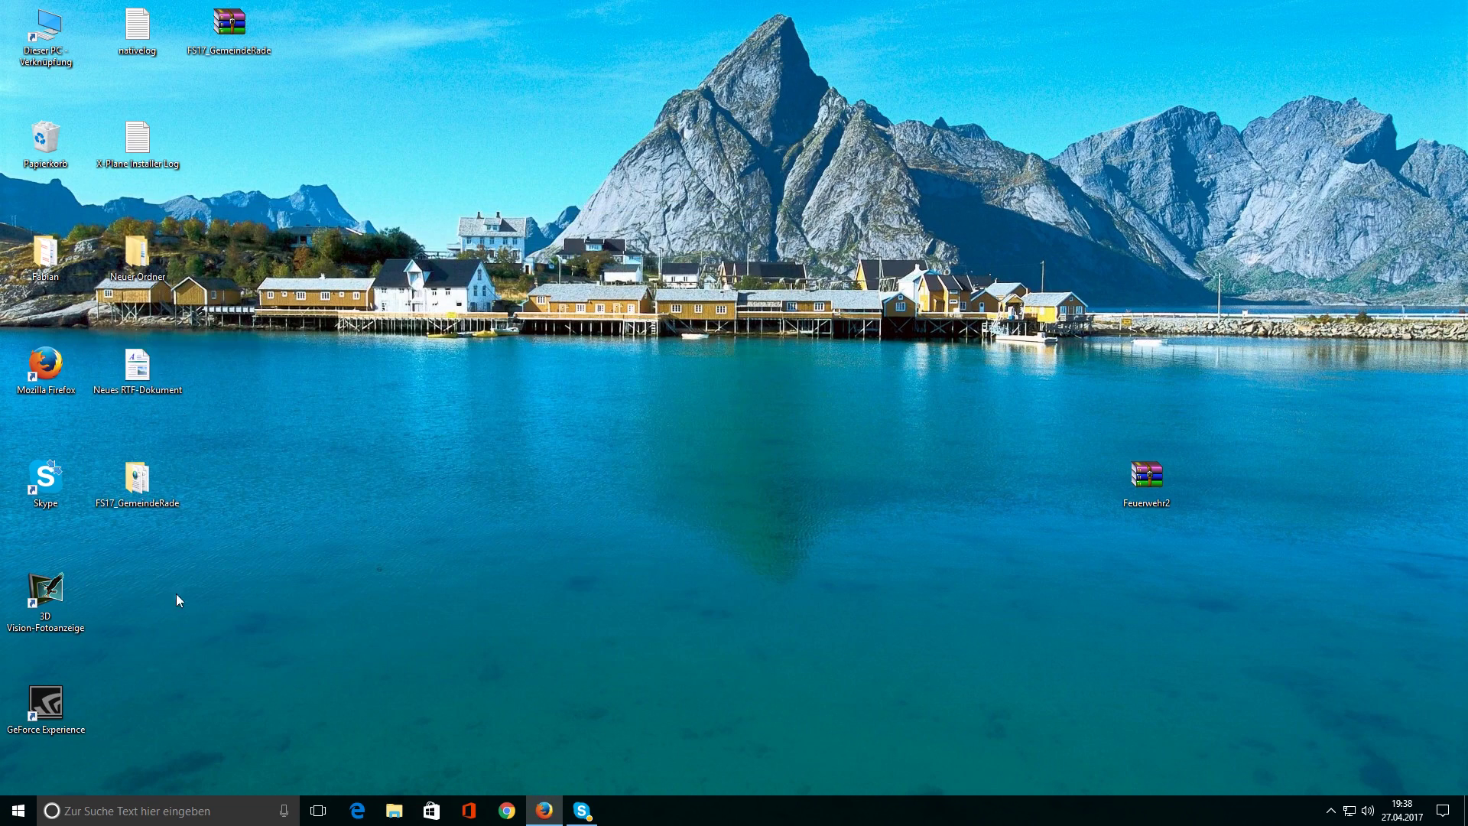
pyautogui.doubleClick(156, 488)
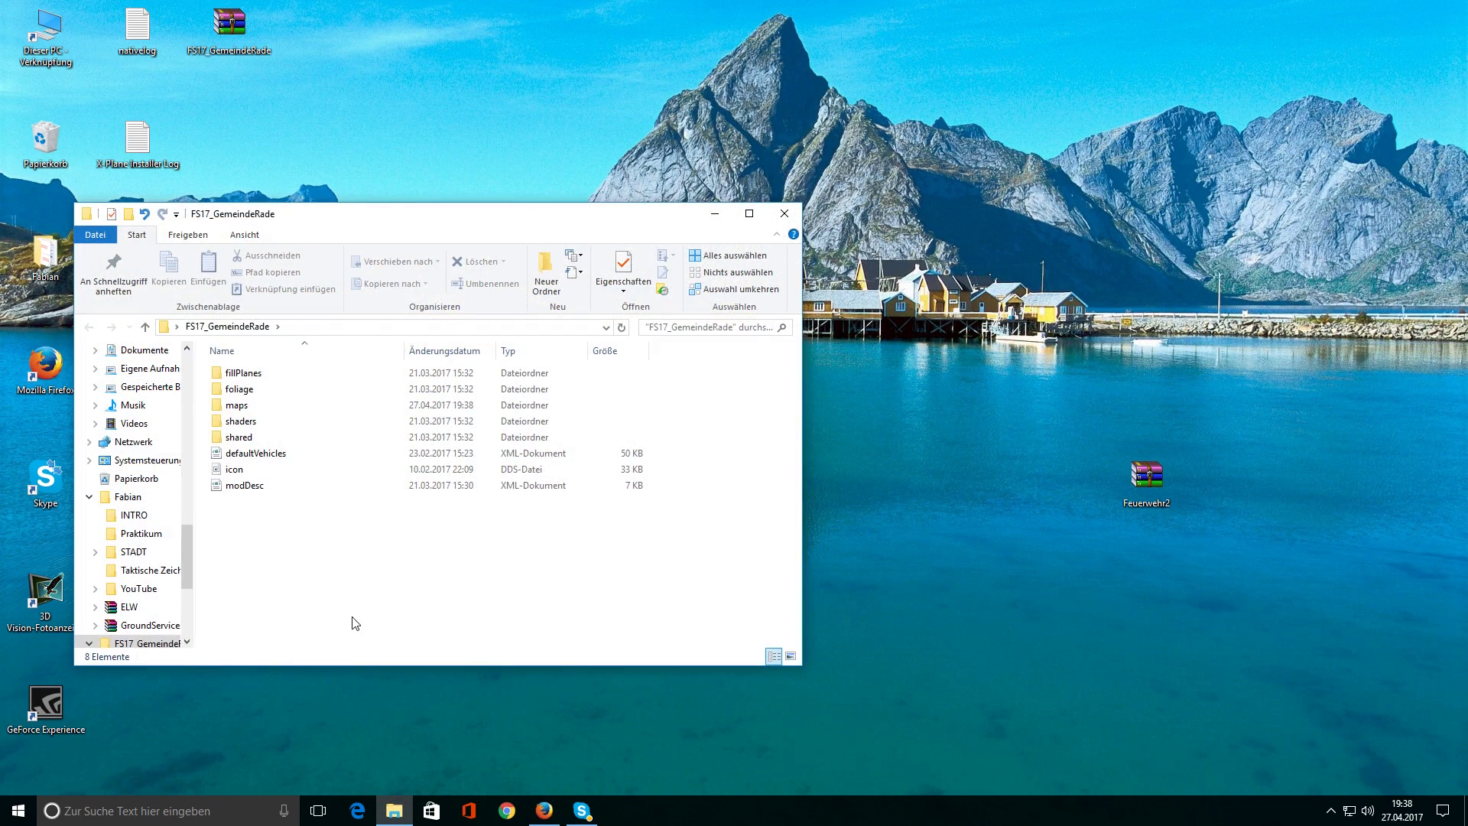
# Select all the mod folder's items and send them to a ZIP-komprimierter Ordner
pyautogui.moveTo(258, 601); pyautogui.dragTo(217, 505)
pyautogui.rightClick(216, 505)
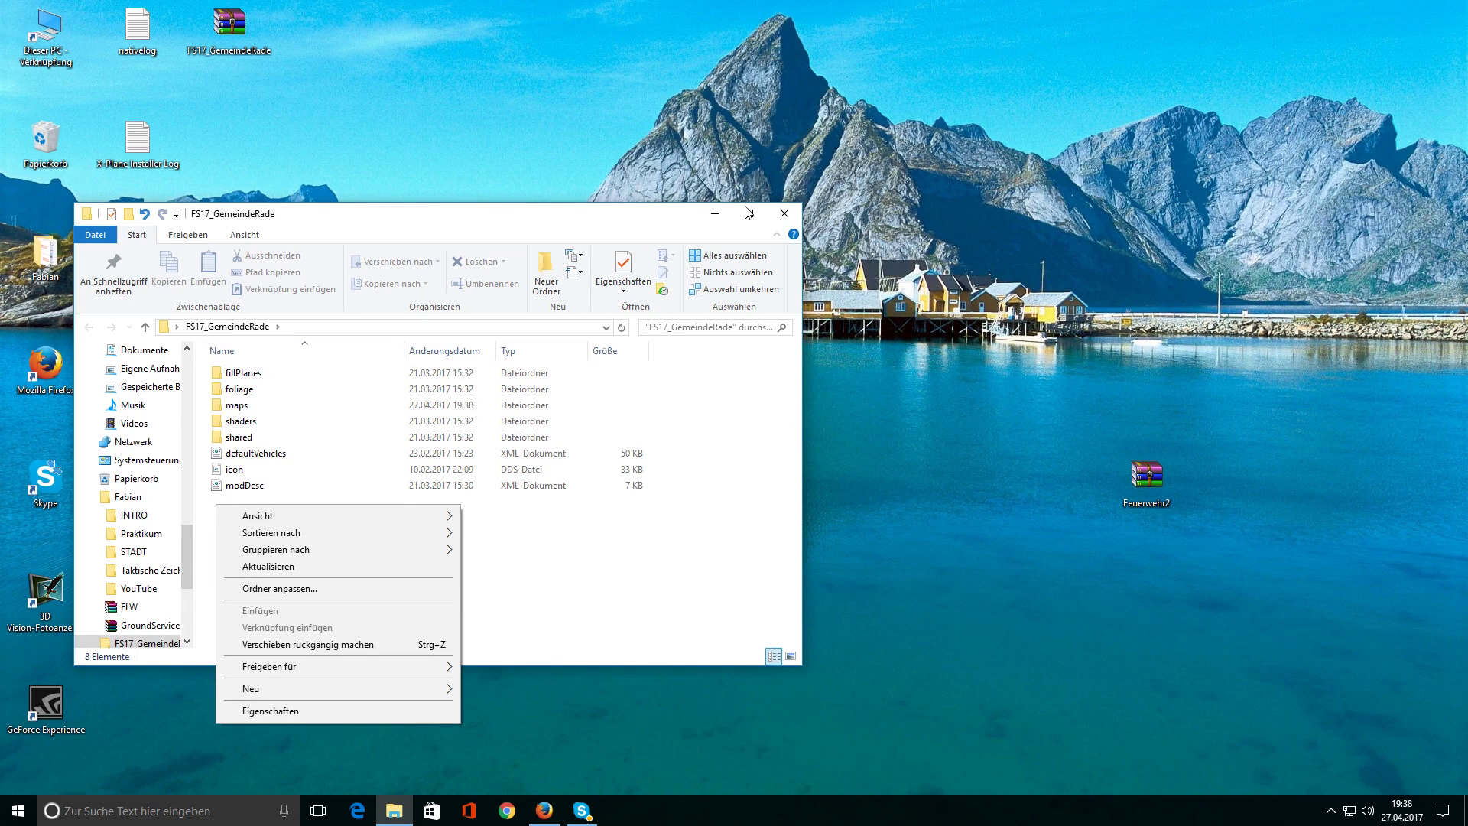
pyautogui.click(785, 214)
pyautogui.doubleClick(134, 482)
pyautogui.moveTo(253, 562); pyautogui.dragTo(290, 355)
pyautogui.rightClick(291, 356)
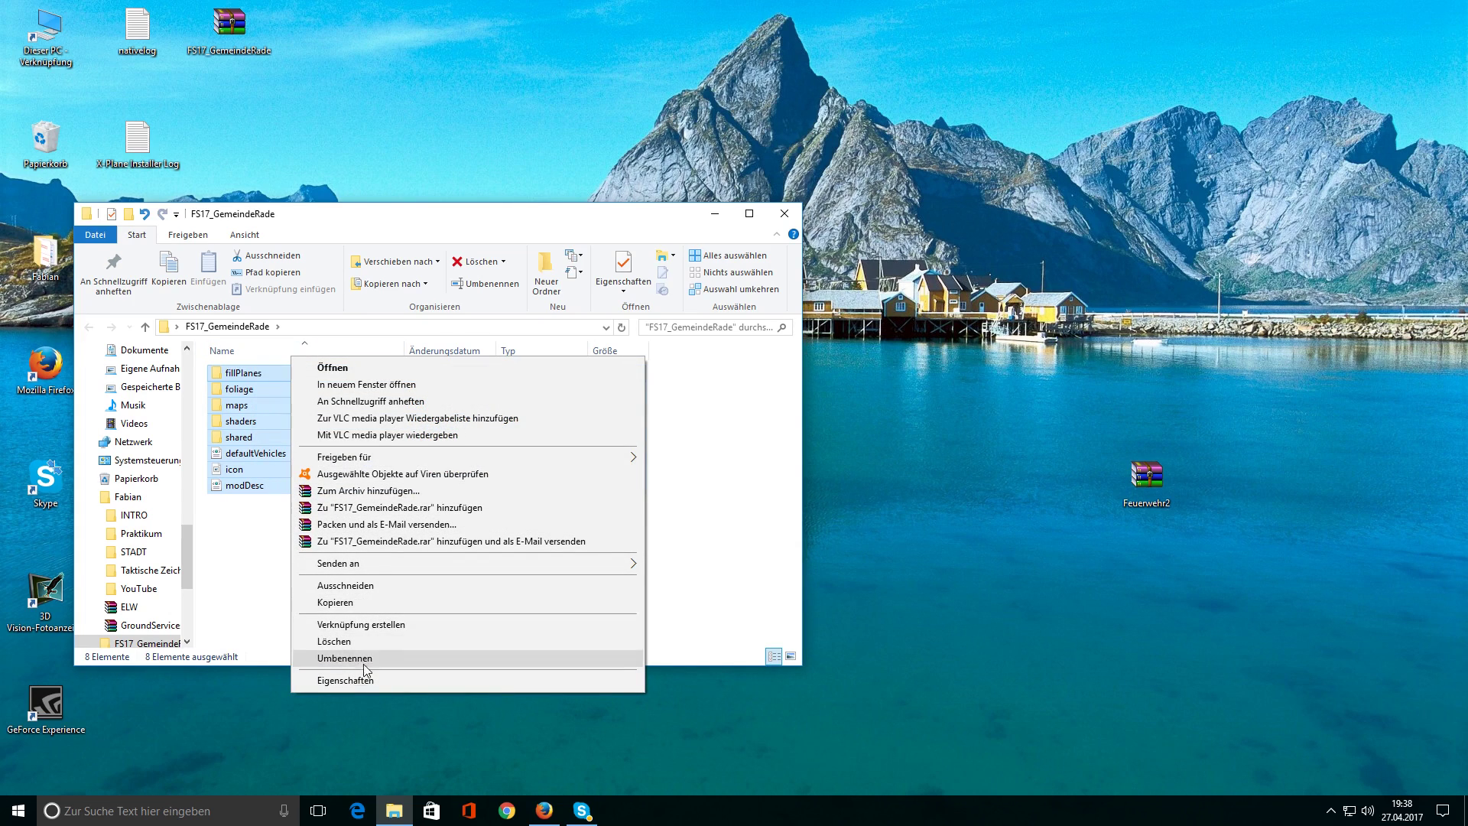
pyautogui.moveTo(378, 575)
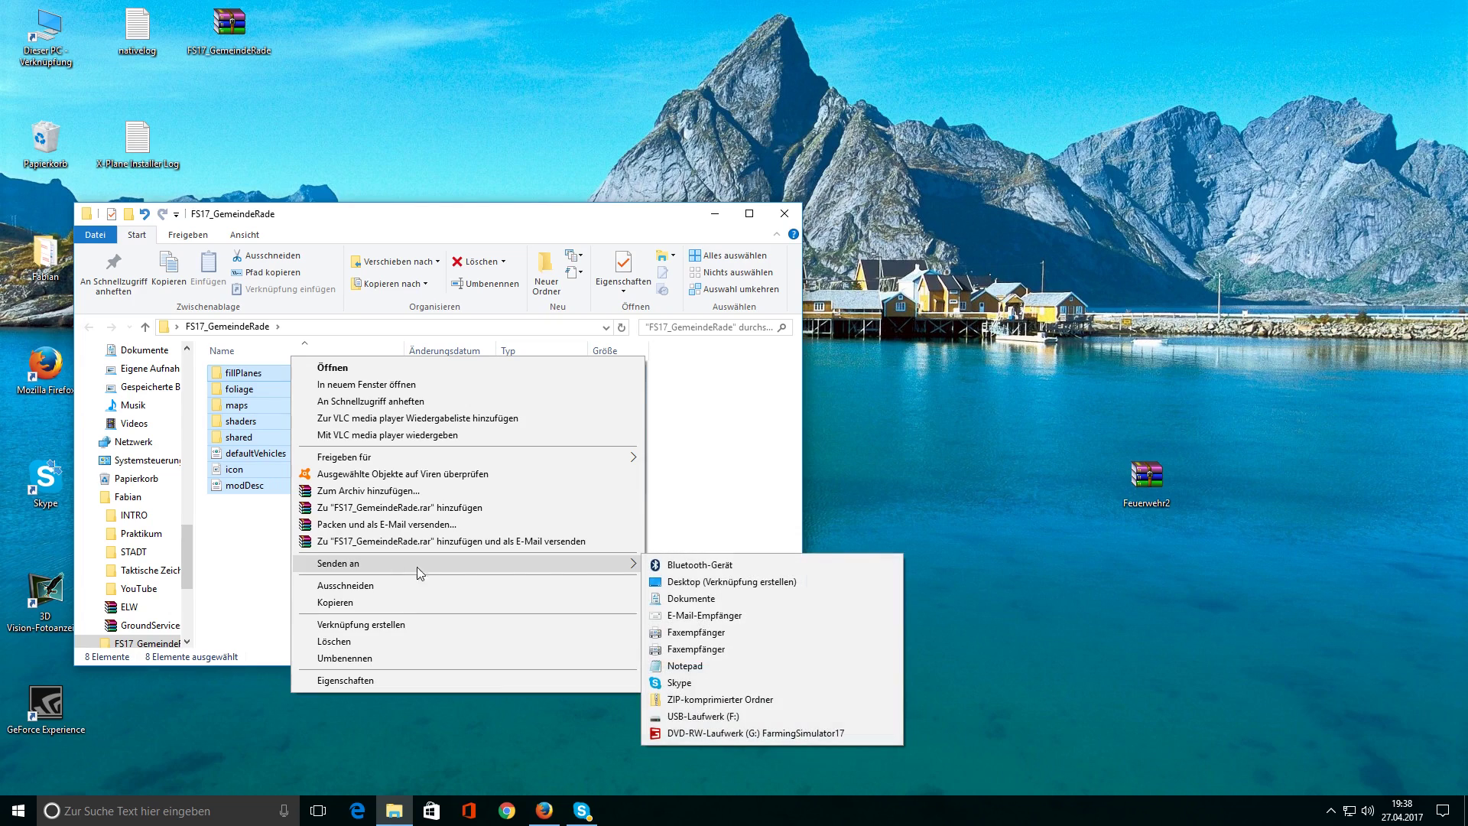
pyautogui.click(686, 700)
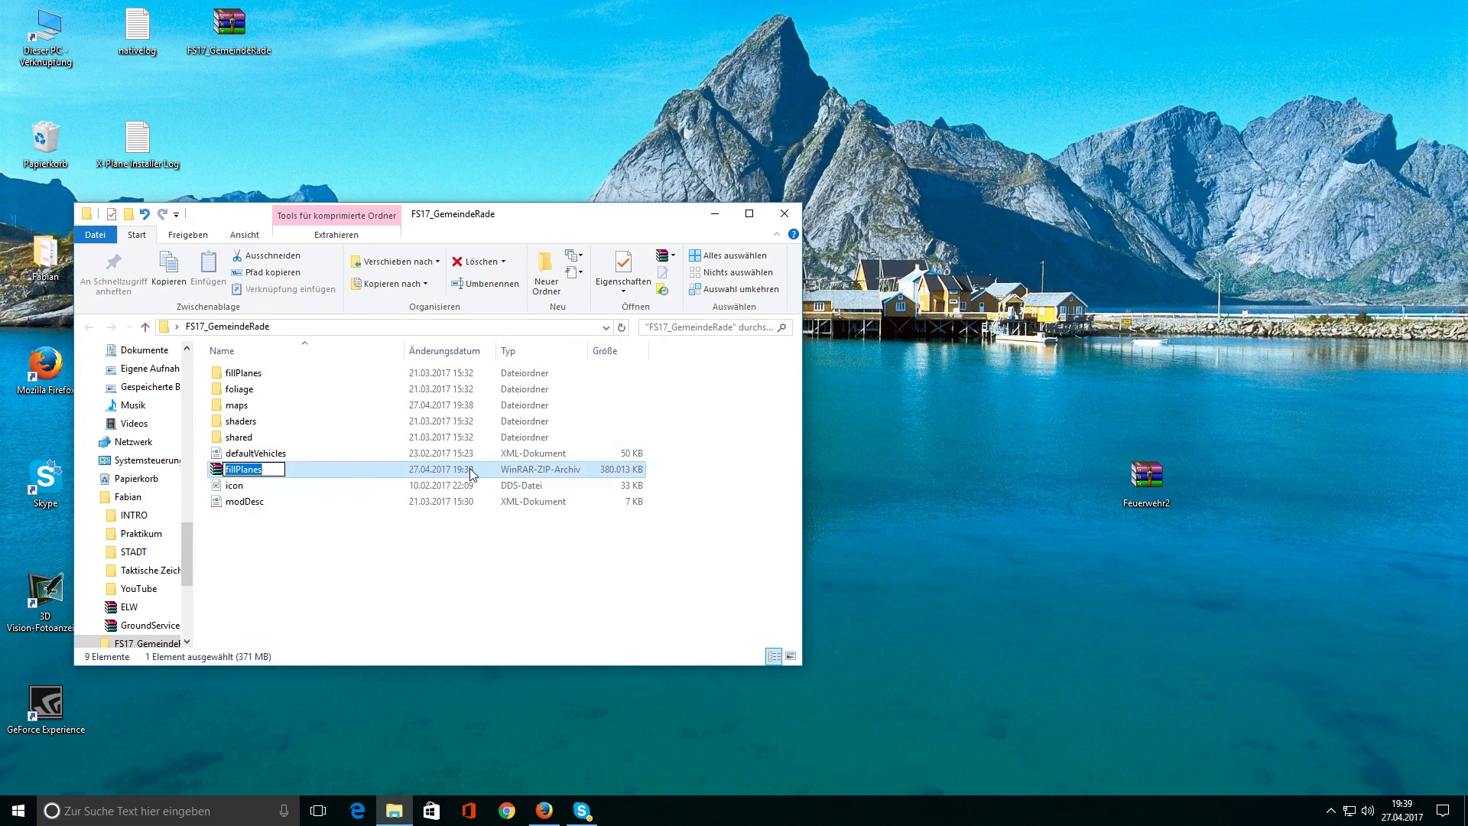
# Rename the new archive to Rade and move Rade.zip onto the desktop
pyautogui.press('BackSpace')
pyautogui.write('Rade')
pyautogui.press('Return')
pyautogui.moveTo(237, 469); pyautogui.dragTo(930, 418)
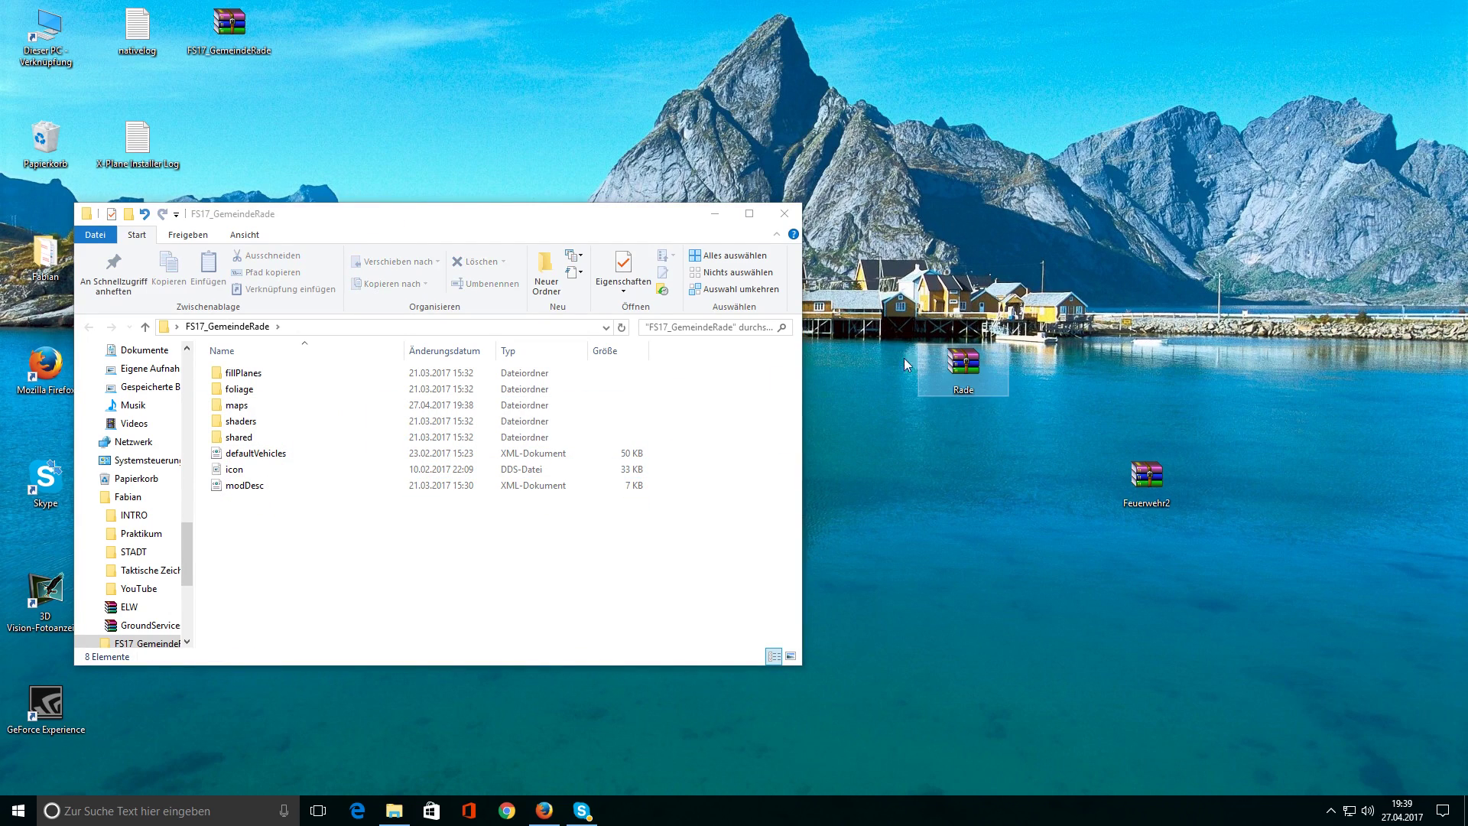
# Close the mod folder window and open the game's mods folder via Windows search
pyautogui.click(784, 214)
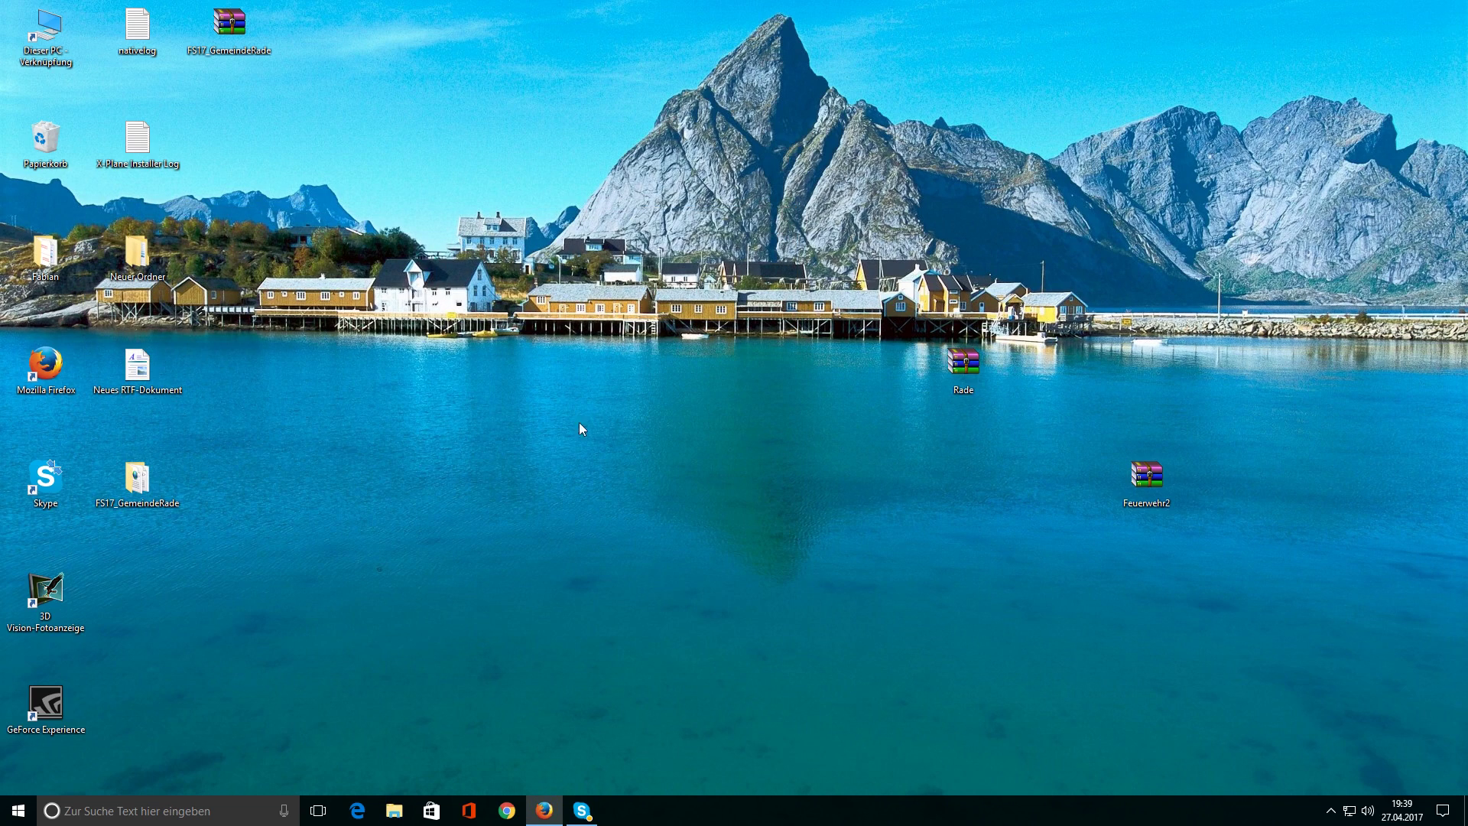
pyautogui.click(196, 820)
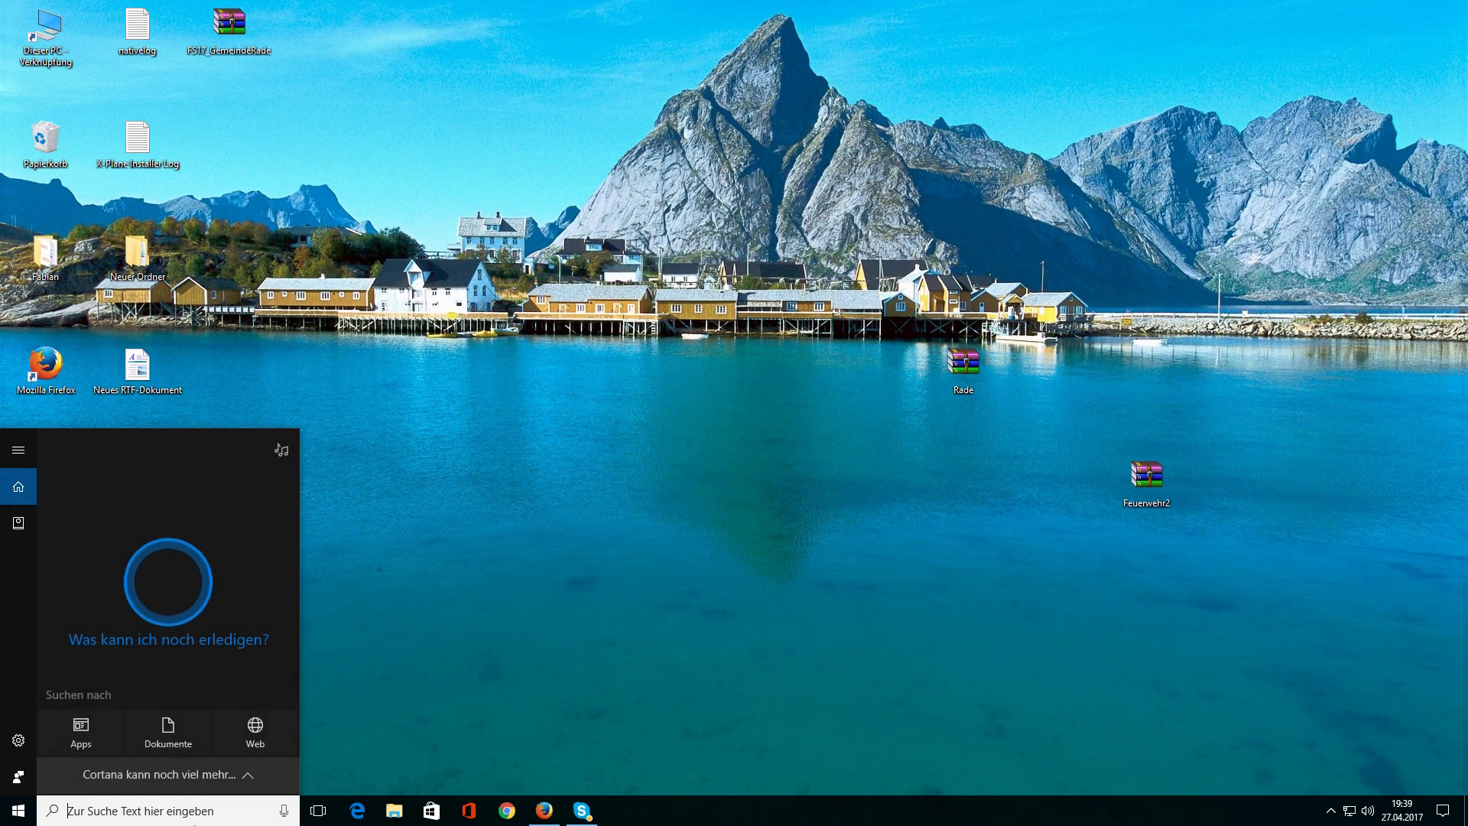
pyautogui.write('mobo')
pyautogui.press('BackSpace')
pyautogui.press('BackSpace')
pyautogui.press('BackSpace')
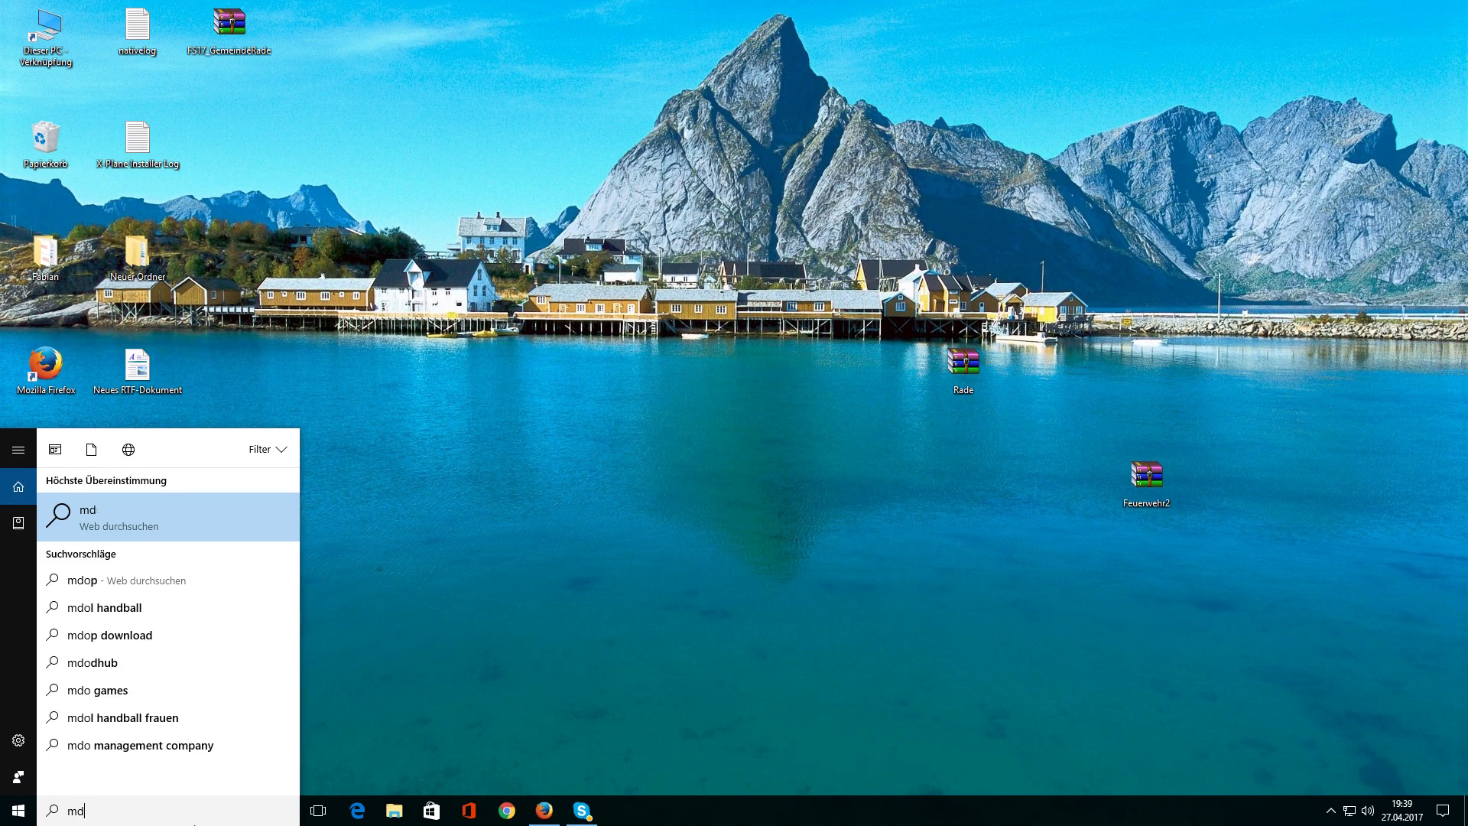
pyautogui.write('ods')
pyautogui.press('Return')
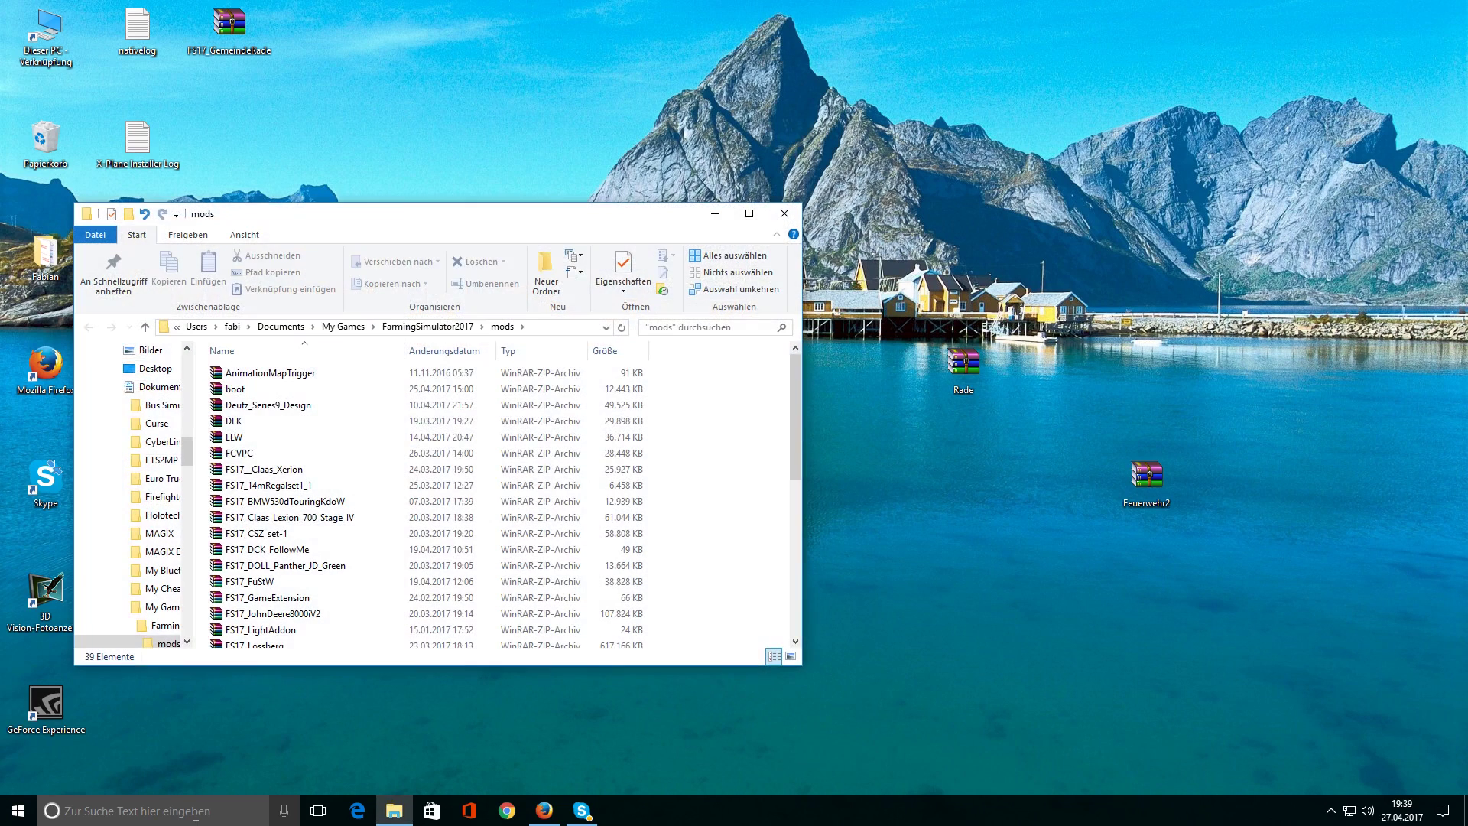
# Move Rade.zip from the desktop into mods, replacing the existing Rade.zip
pyautogui.moveTo(510, 219); pyautogui.dragTo(483, 112)
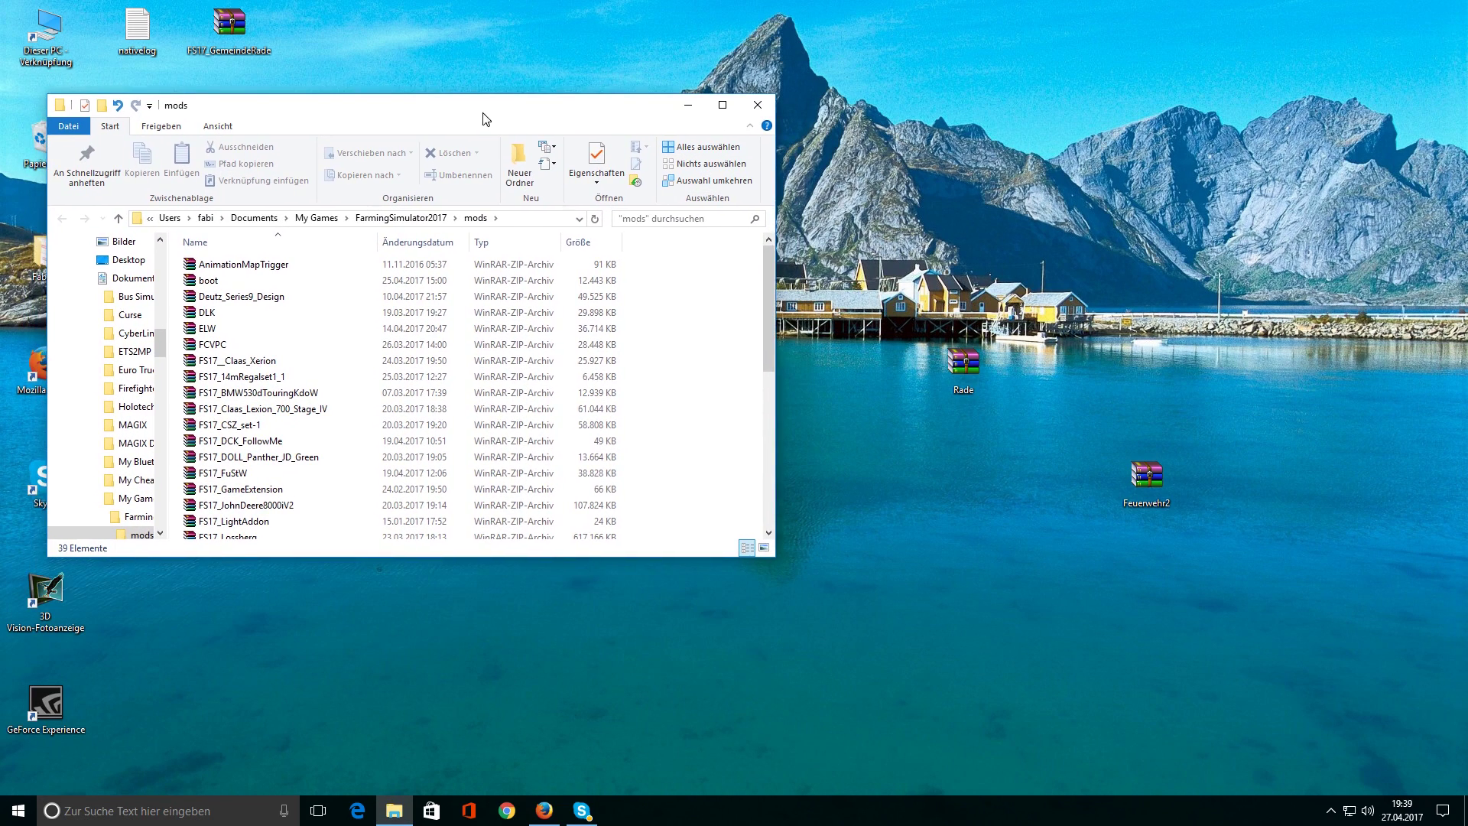
pyautogui.moveTo(963, 366); pyautogui.dragTo(692, 383)
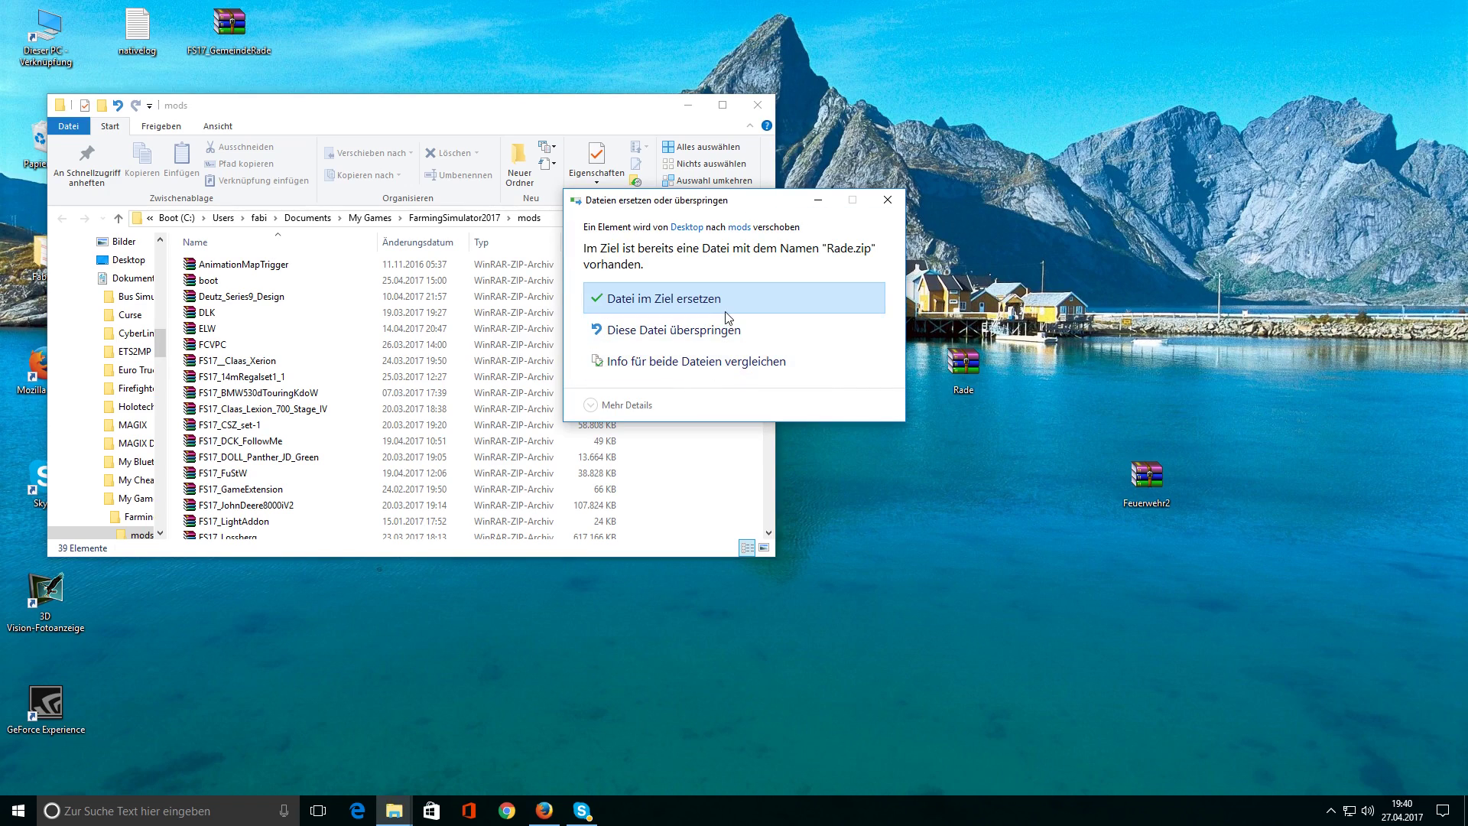
pyautogui.click(729, 311)
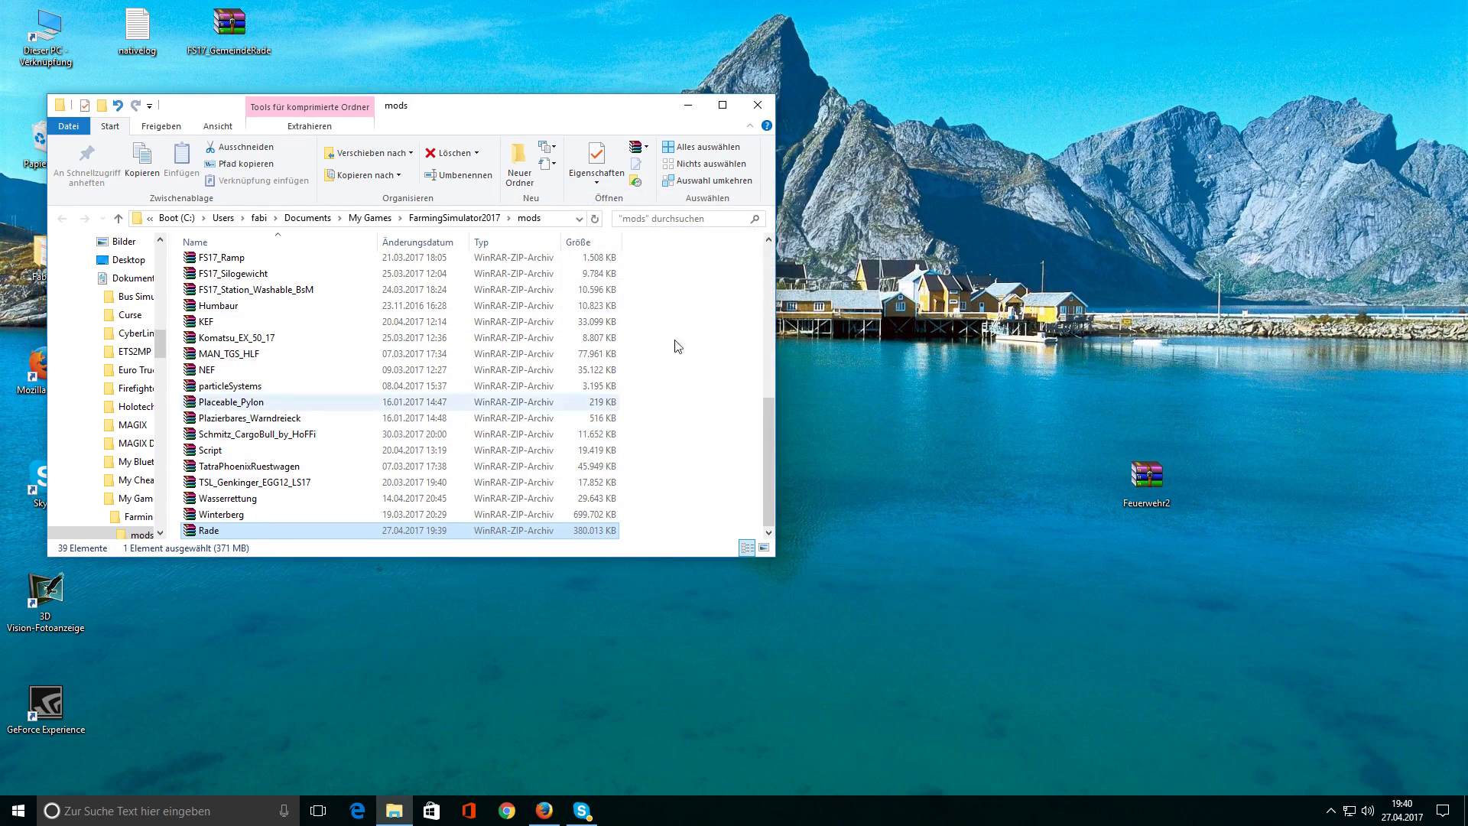
pyautogui.click(758, 105)
# Open the user's home folder and select the Farming Simulator 17 shortcut
pyautogui.doubleClick(42, 256)
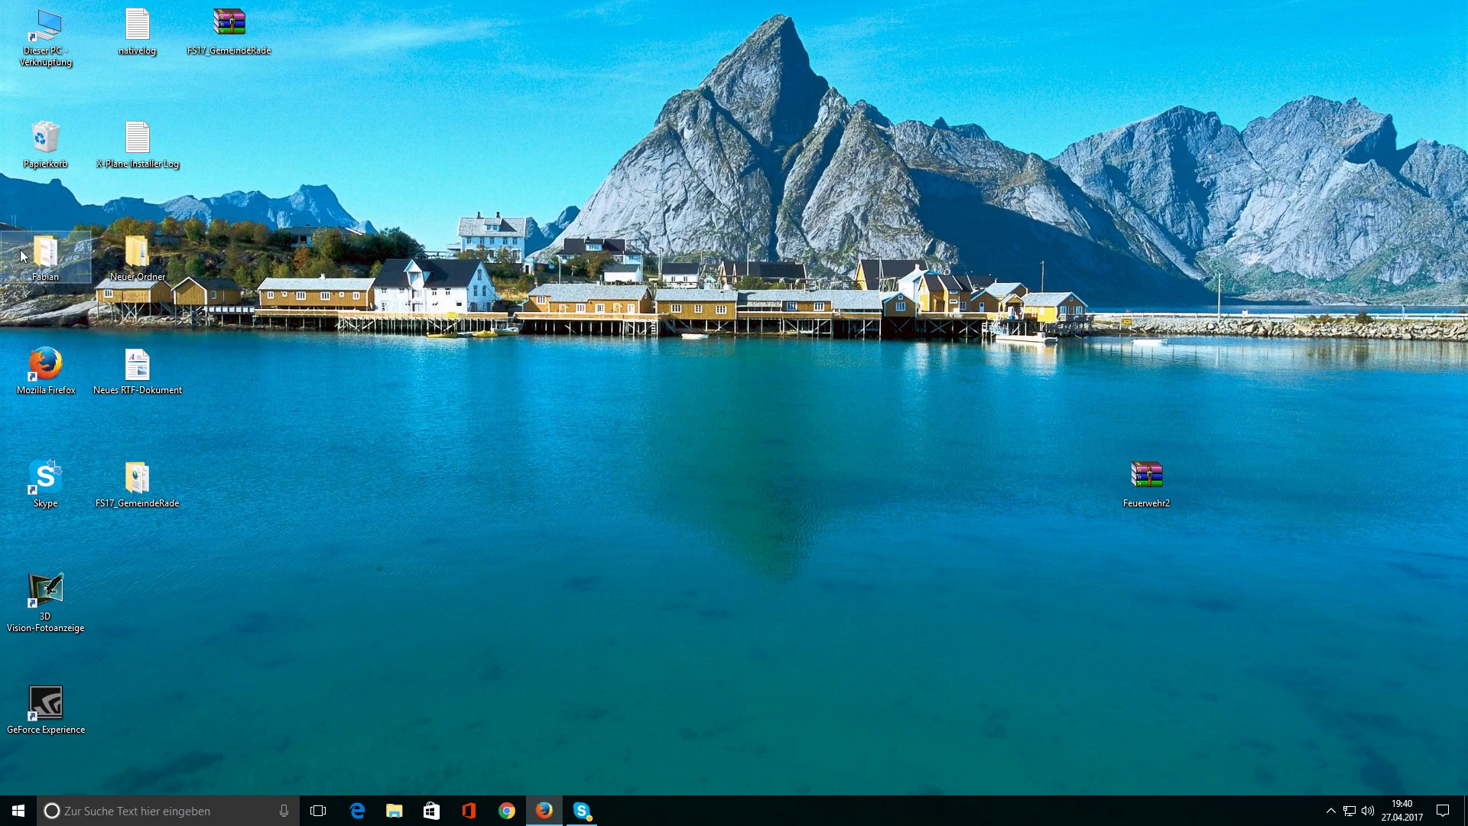
pyautogui.scroll(-8, 252, 382)
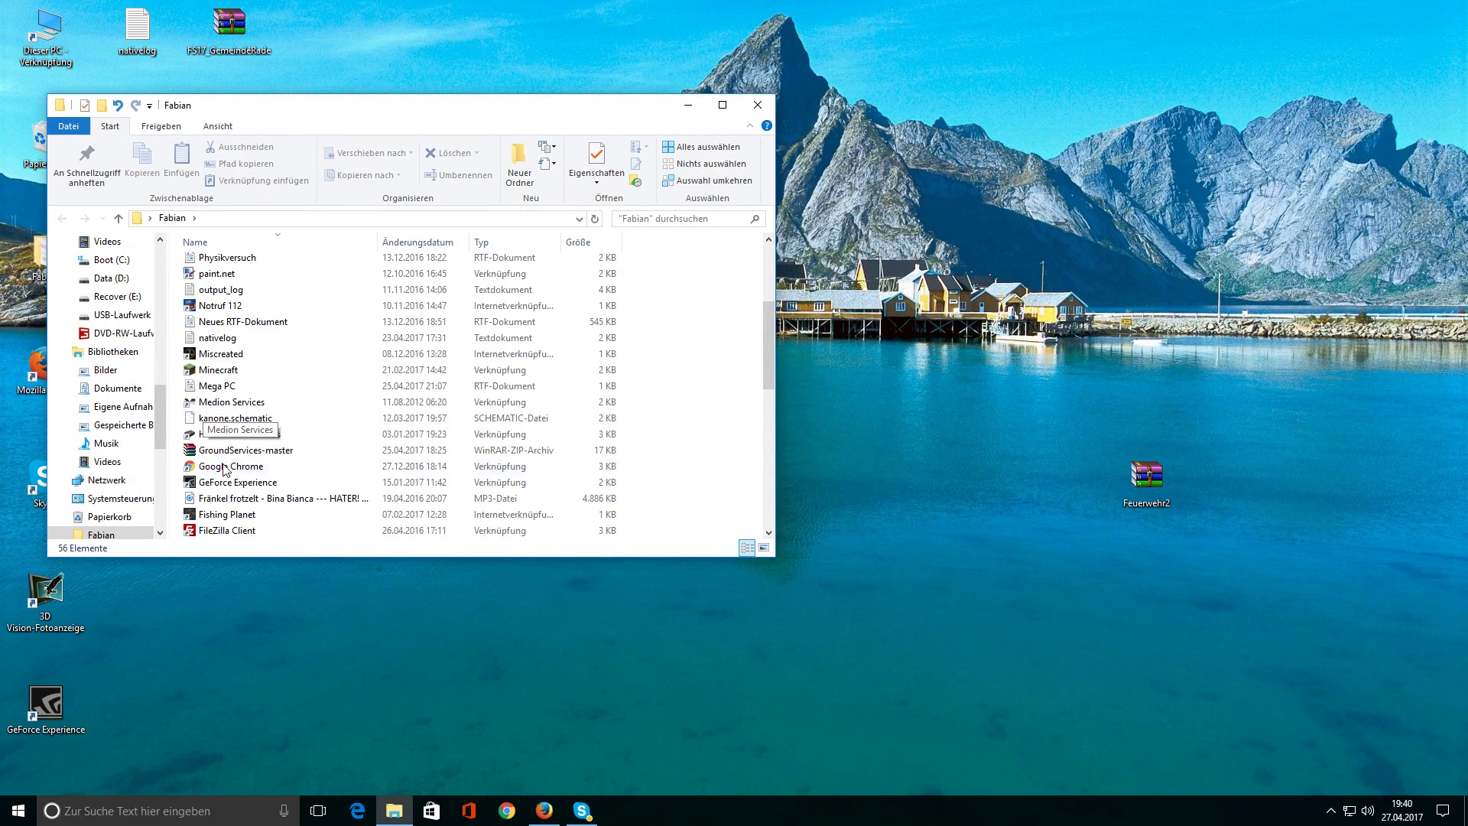
pyautogui.click(245, 355)
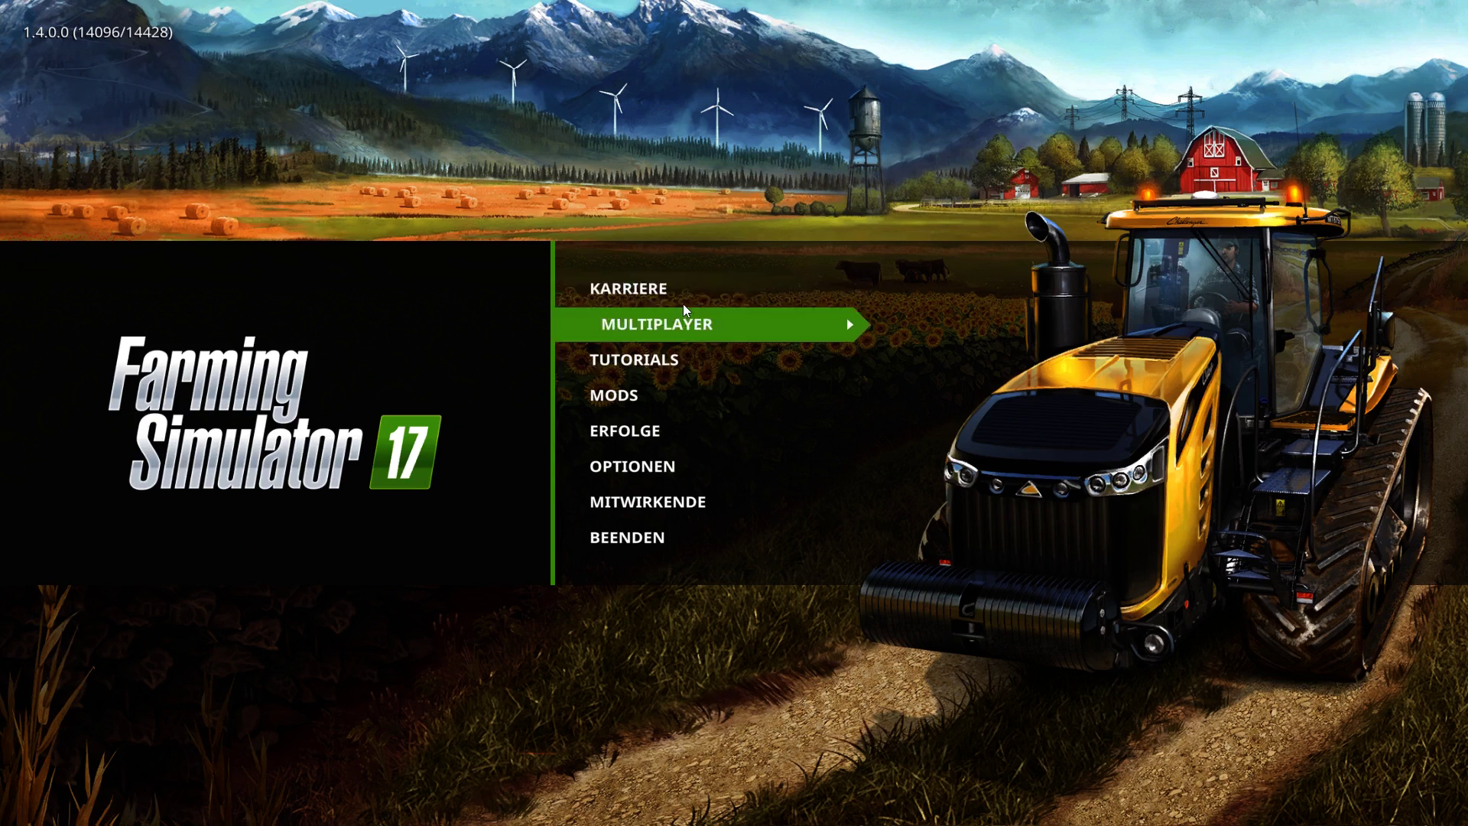
# Start a new game in Spielstand 3 on the Gemeinde Rade map and enter the loaded world
pyautogui.click(673, 290)
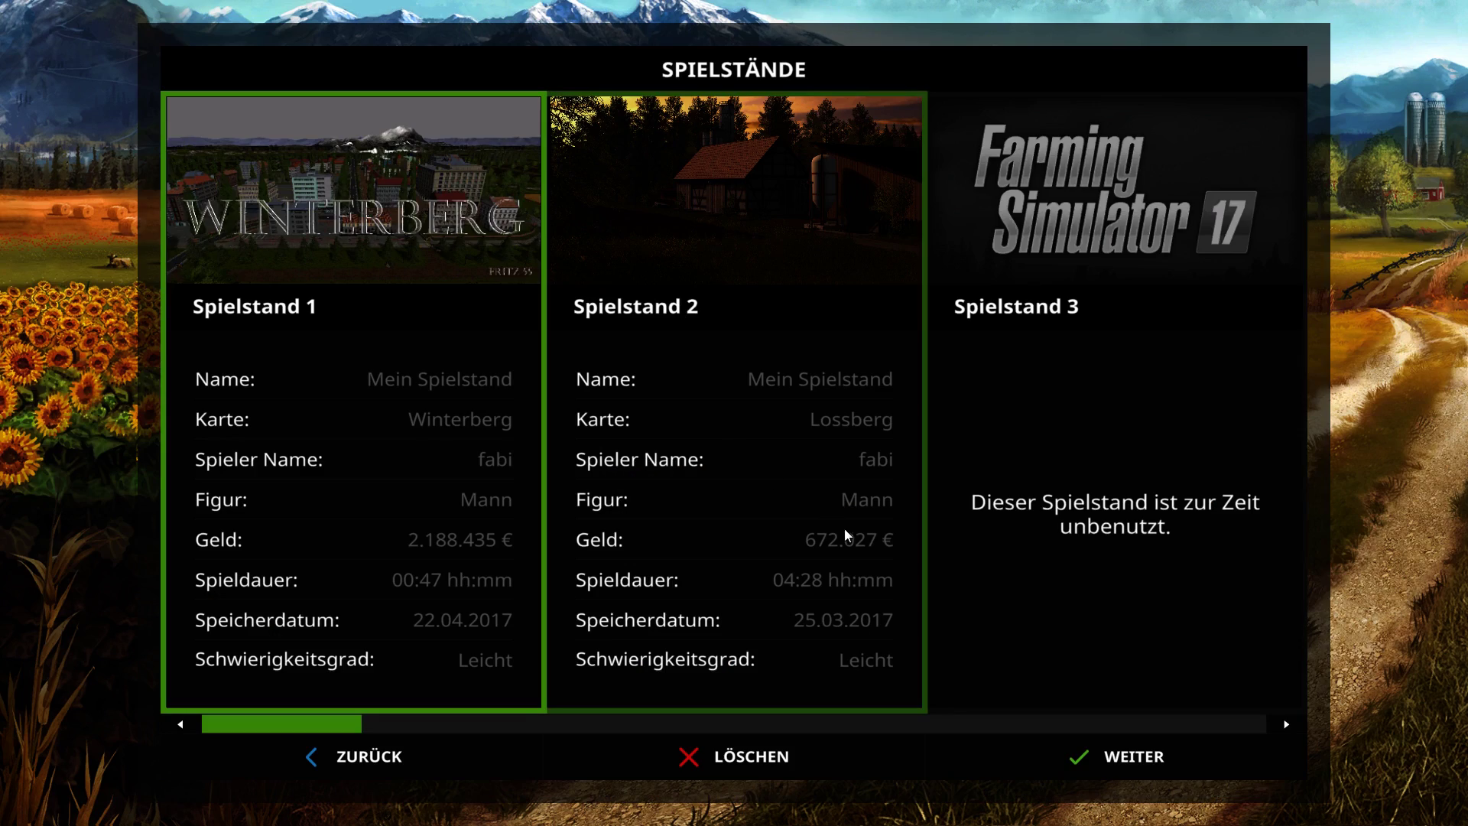
pyautogui.click(973, 397)
pyautogui.click(970, 408)
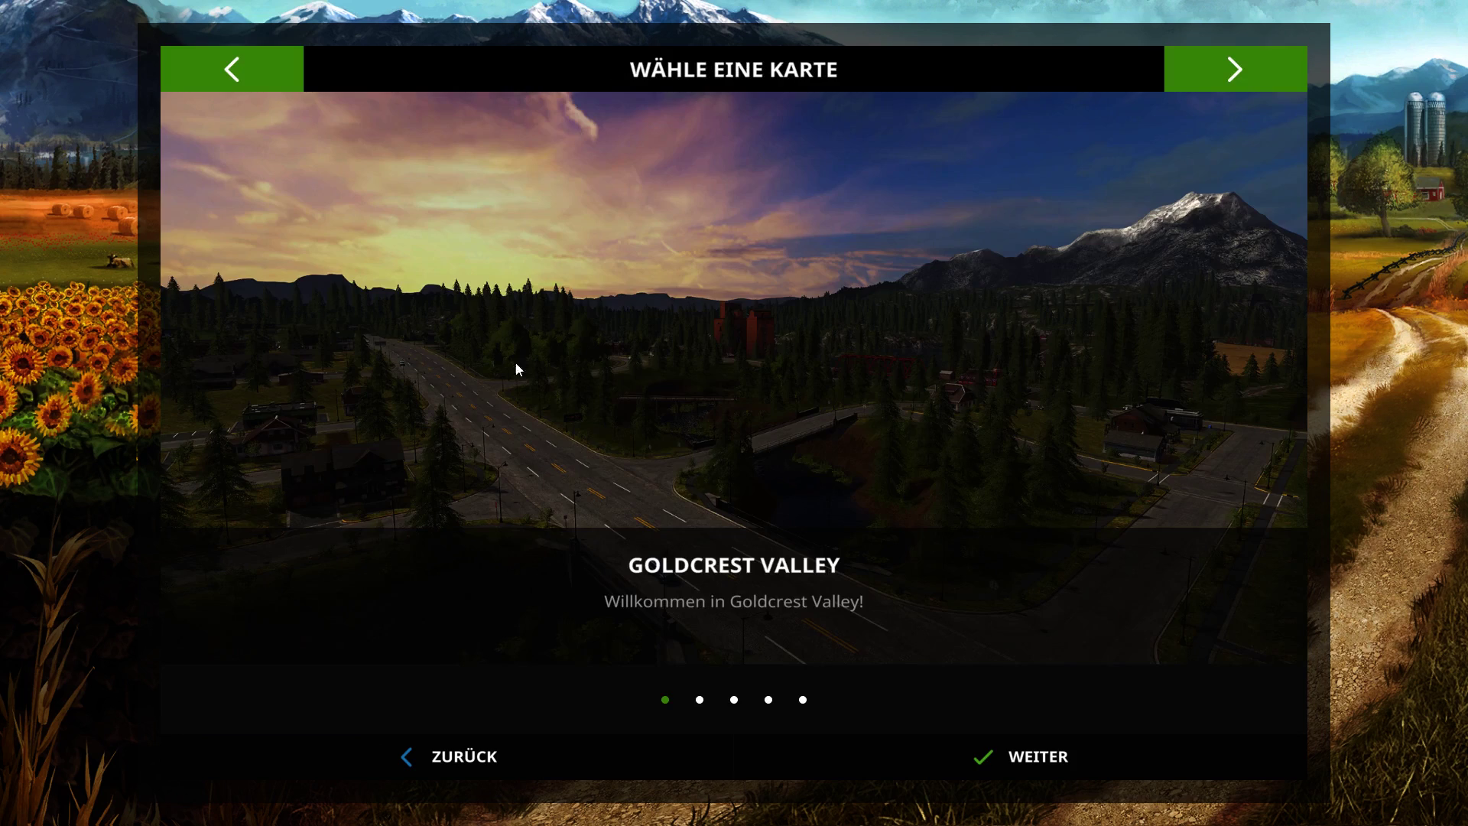
pyautogui.click(1235, 84)
pyautogui.click(1235, 84)
pyautogui.click(1234, 84)
pyautogui.click(970, 752)
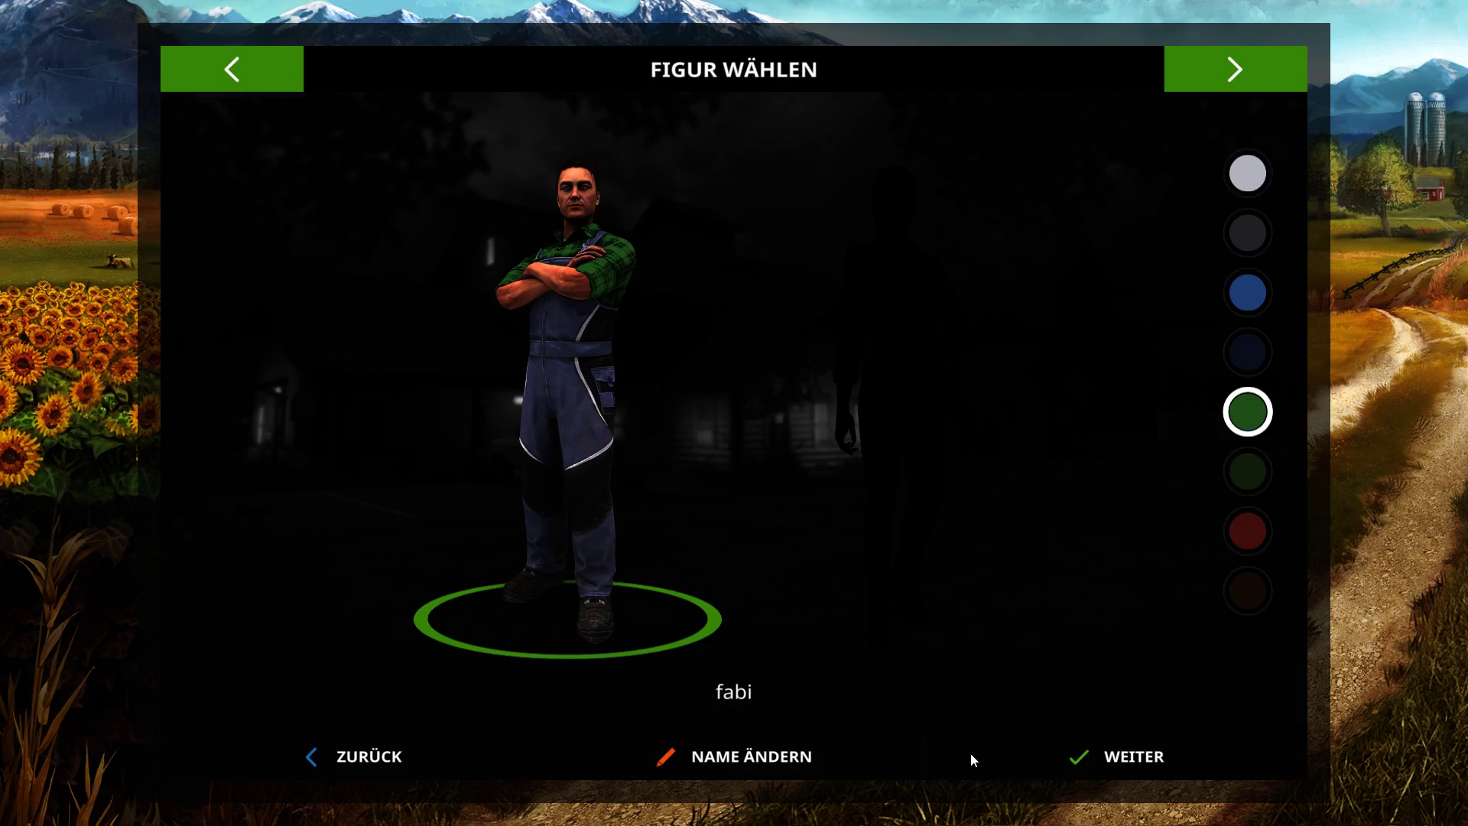
pyautogui.click(1071, 751)
pyautogui.click(1114, 768)
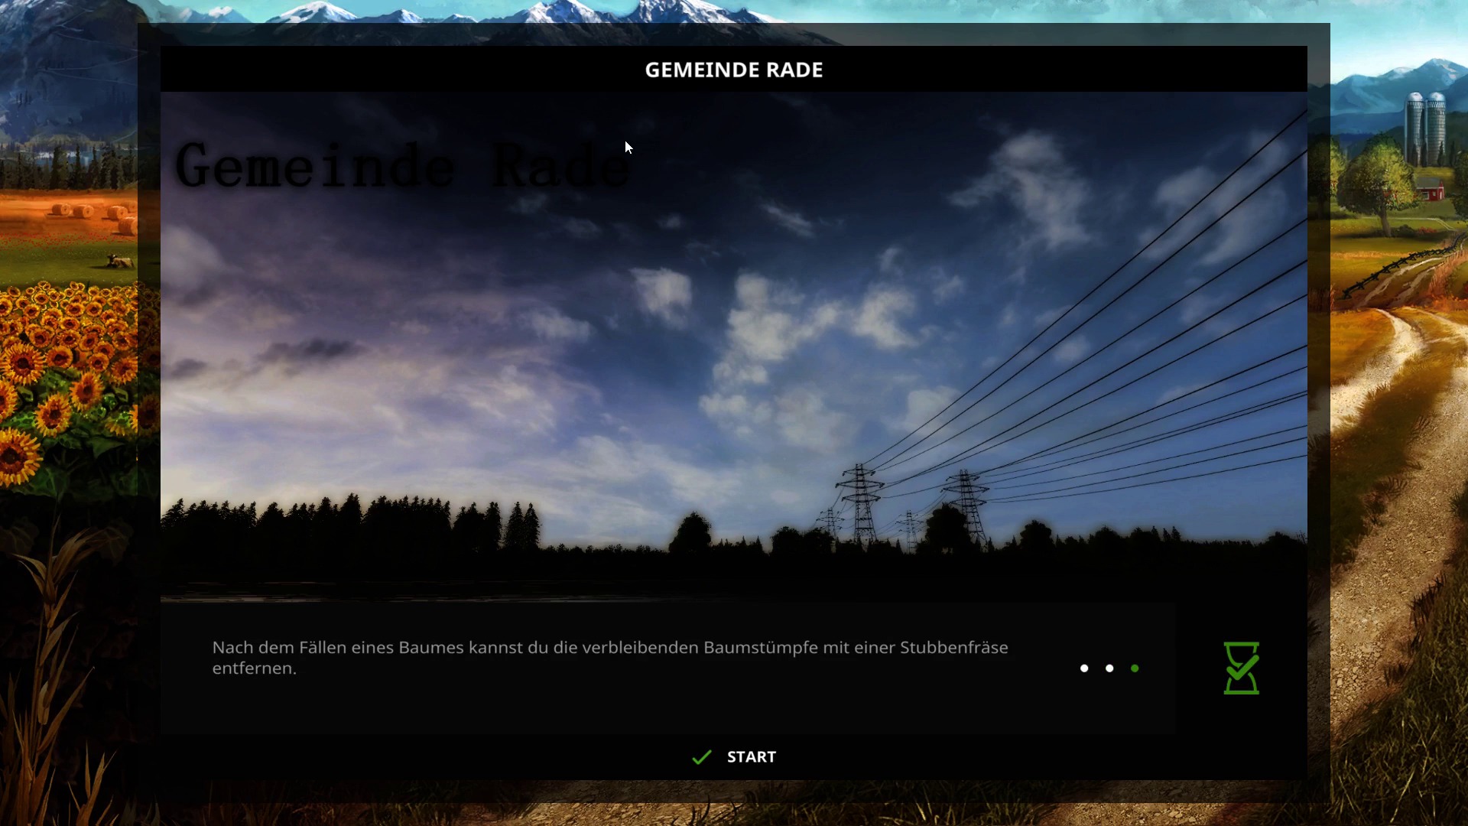
pyautogui.click(730, 770)
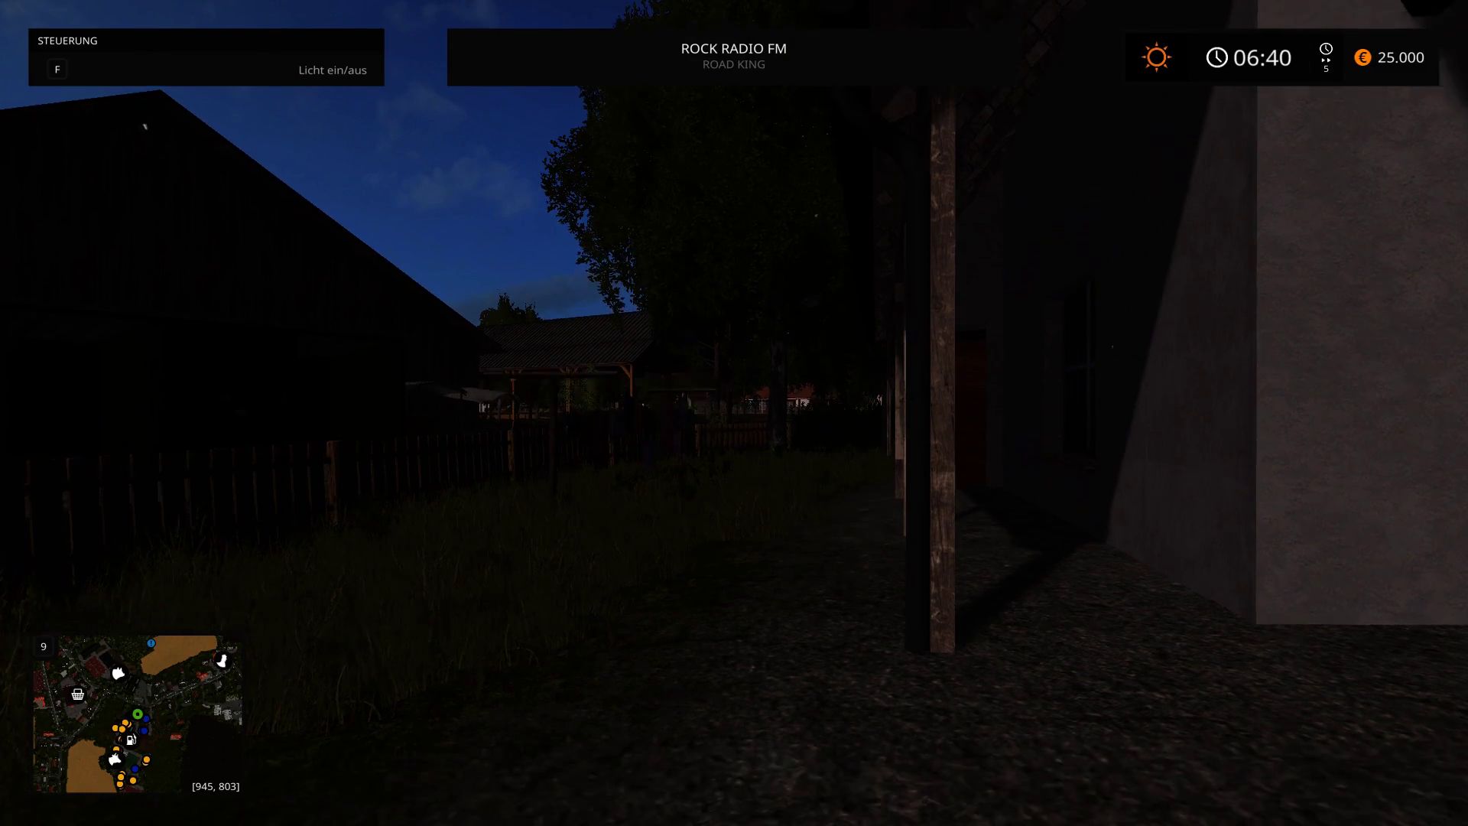
# Add 1,000,000 € with Ctrl+9 and pick the Master-vtu in the FMFS Emergency Mod shop
pyautogui.hotkey('ctrl', '9')
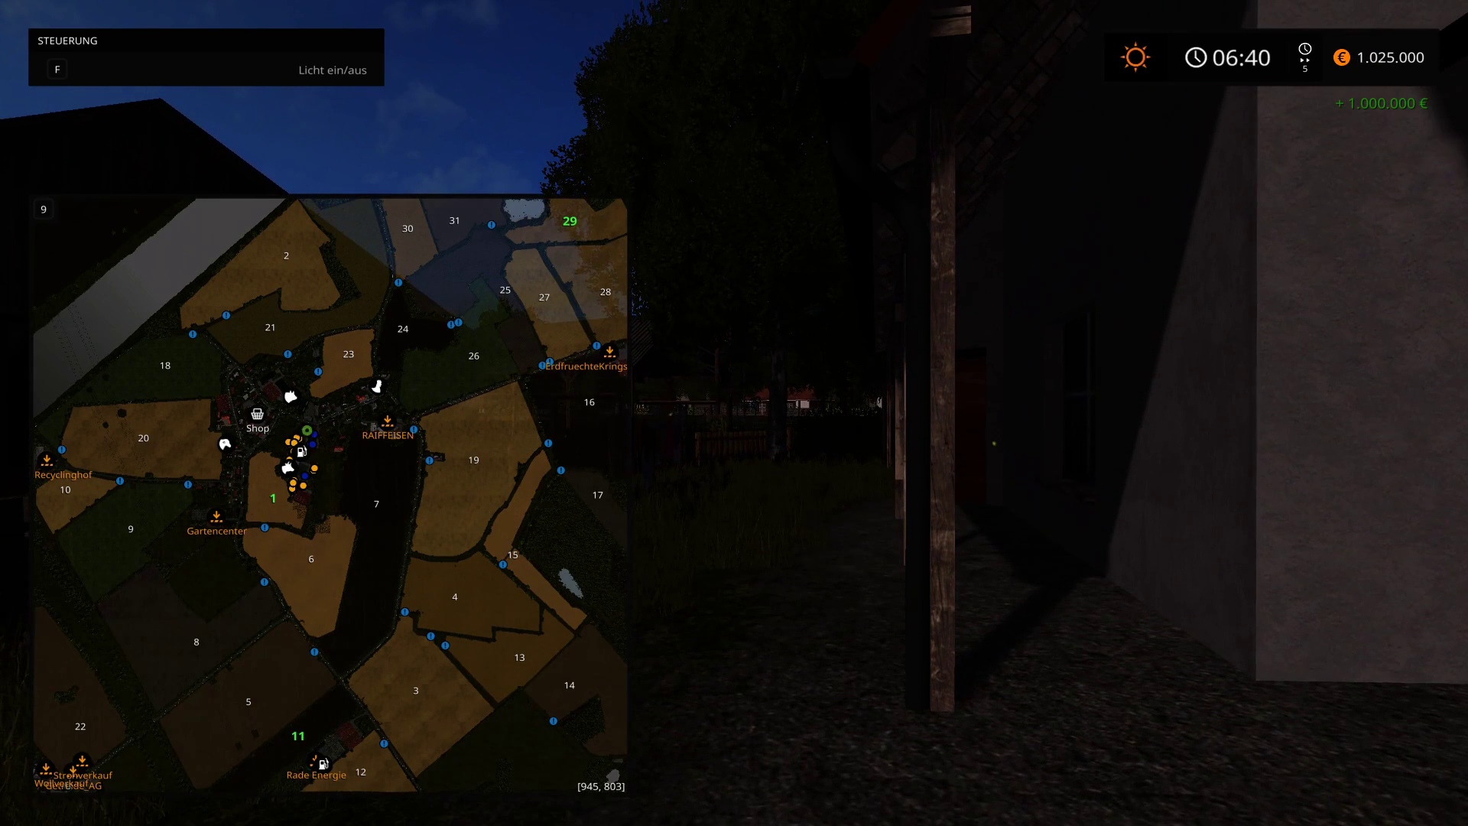
pyautogui.press('p')
pyautogui.doubleClick(705, 635)
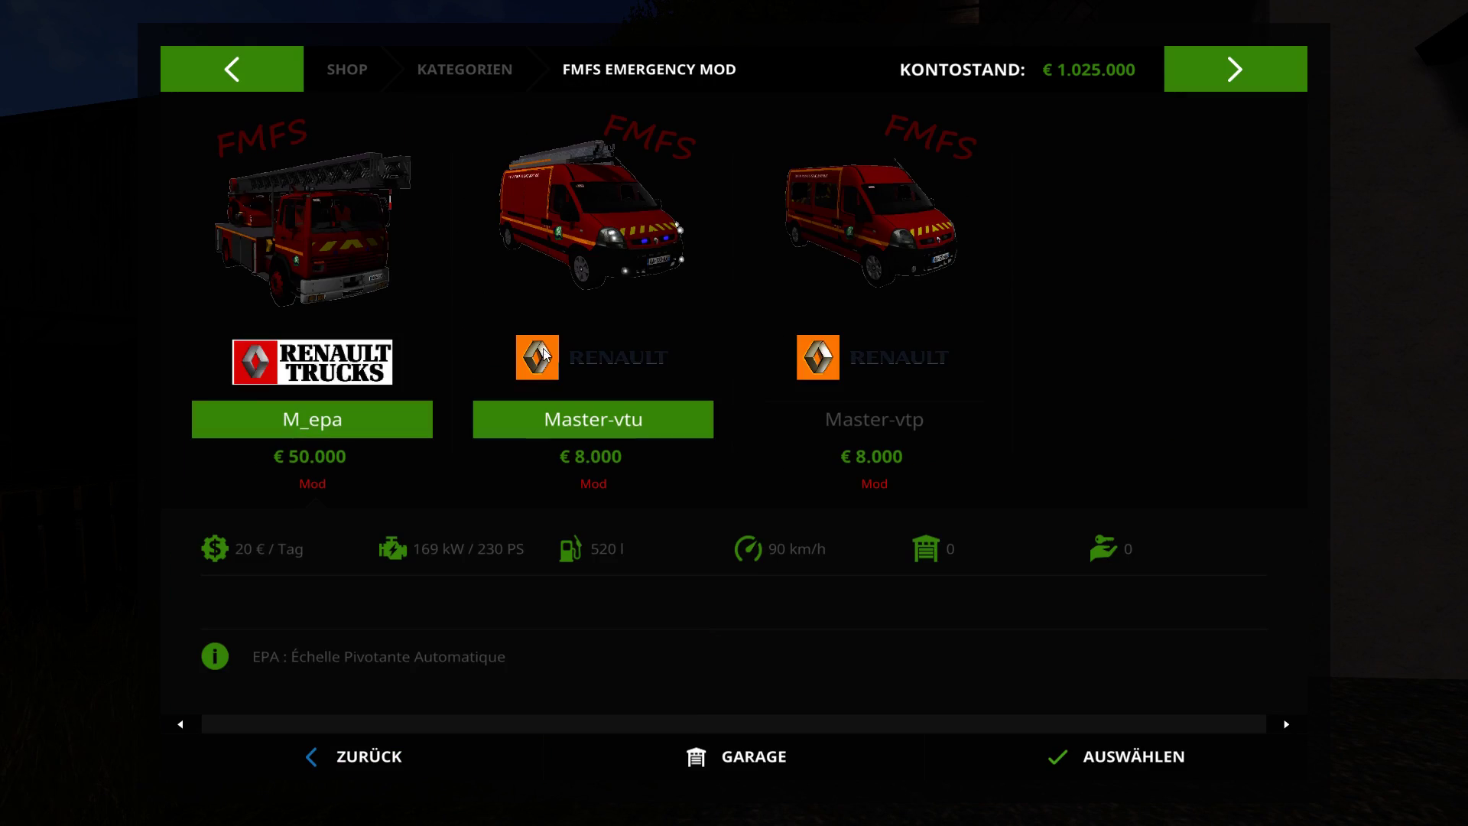
pyautogui.doubleClick(540, 257)
# Buy the Master-vtu fire van for 8,000 € and switch control to it
pyautogui.click(1063, 751)
pyautogui.click(622, 517)
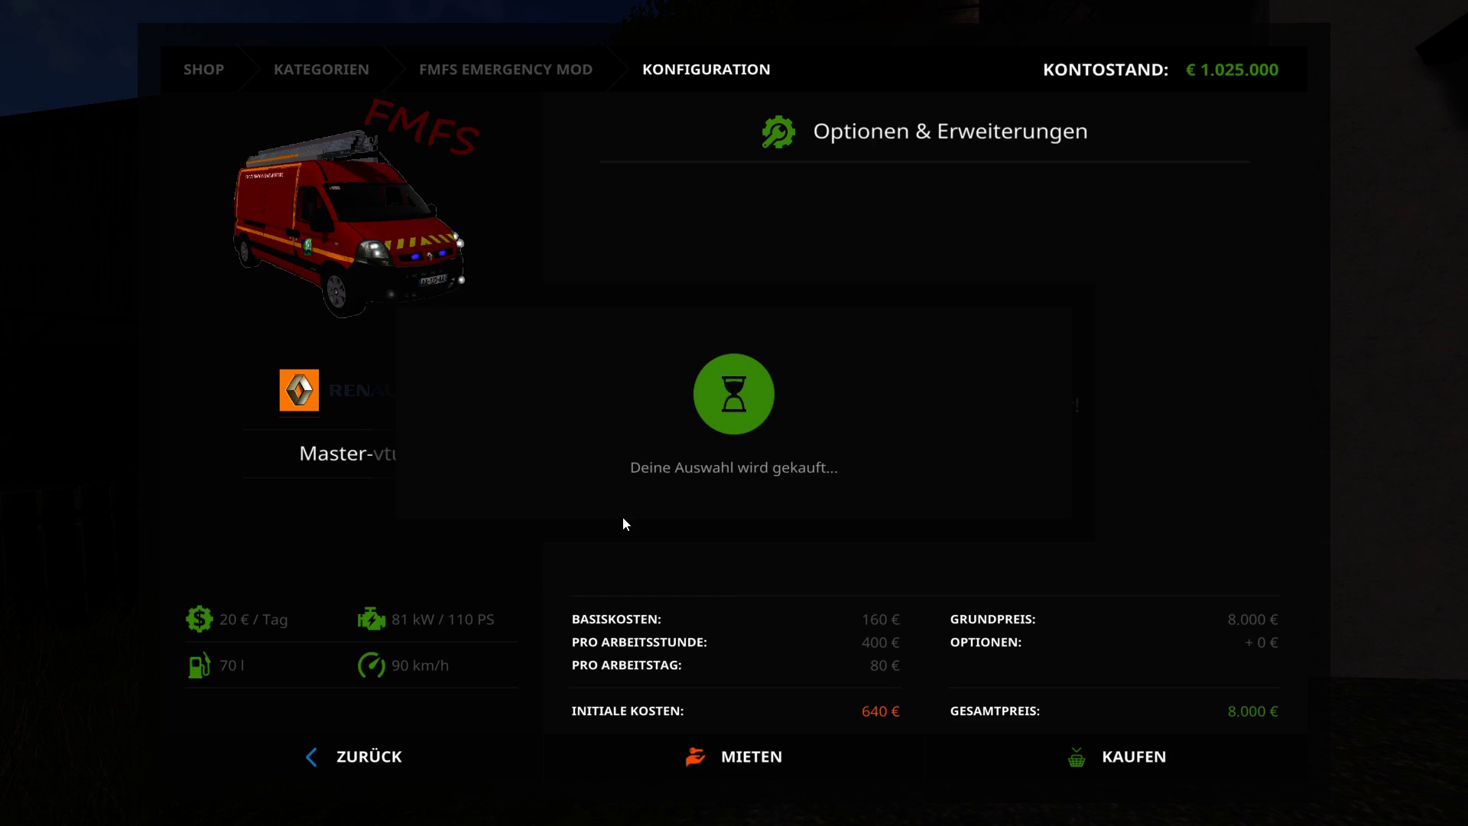
pyautogui.click(623, 517)
pyautogui.press('Escape')
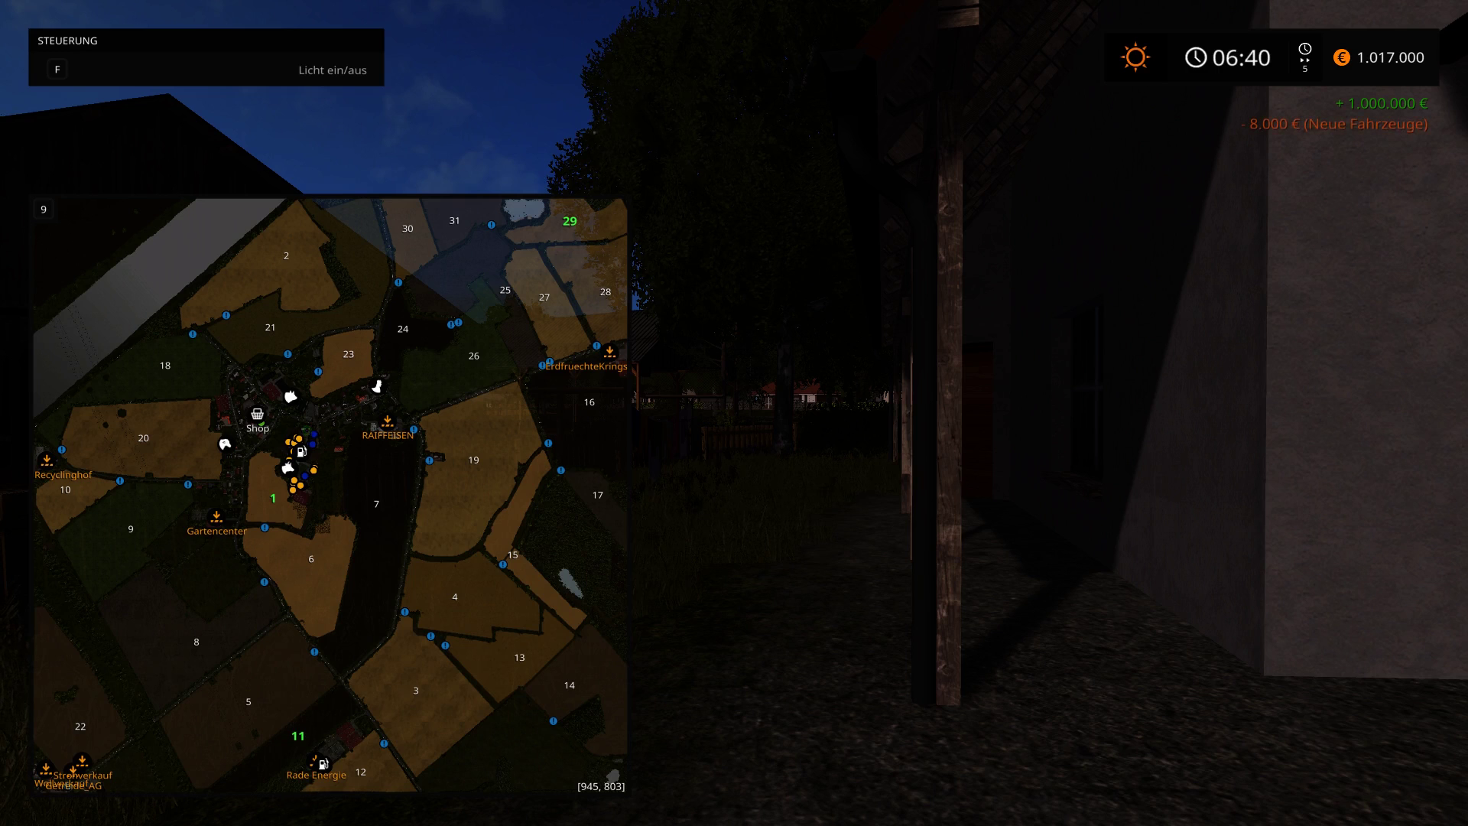
pyautogui.press('Tab')
pyautogui.press('Tab')
pyautogui.press('Tab')
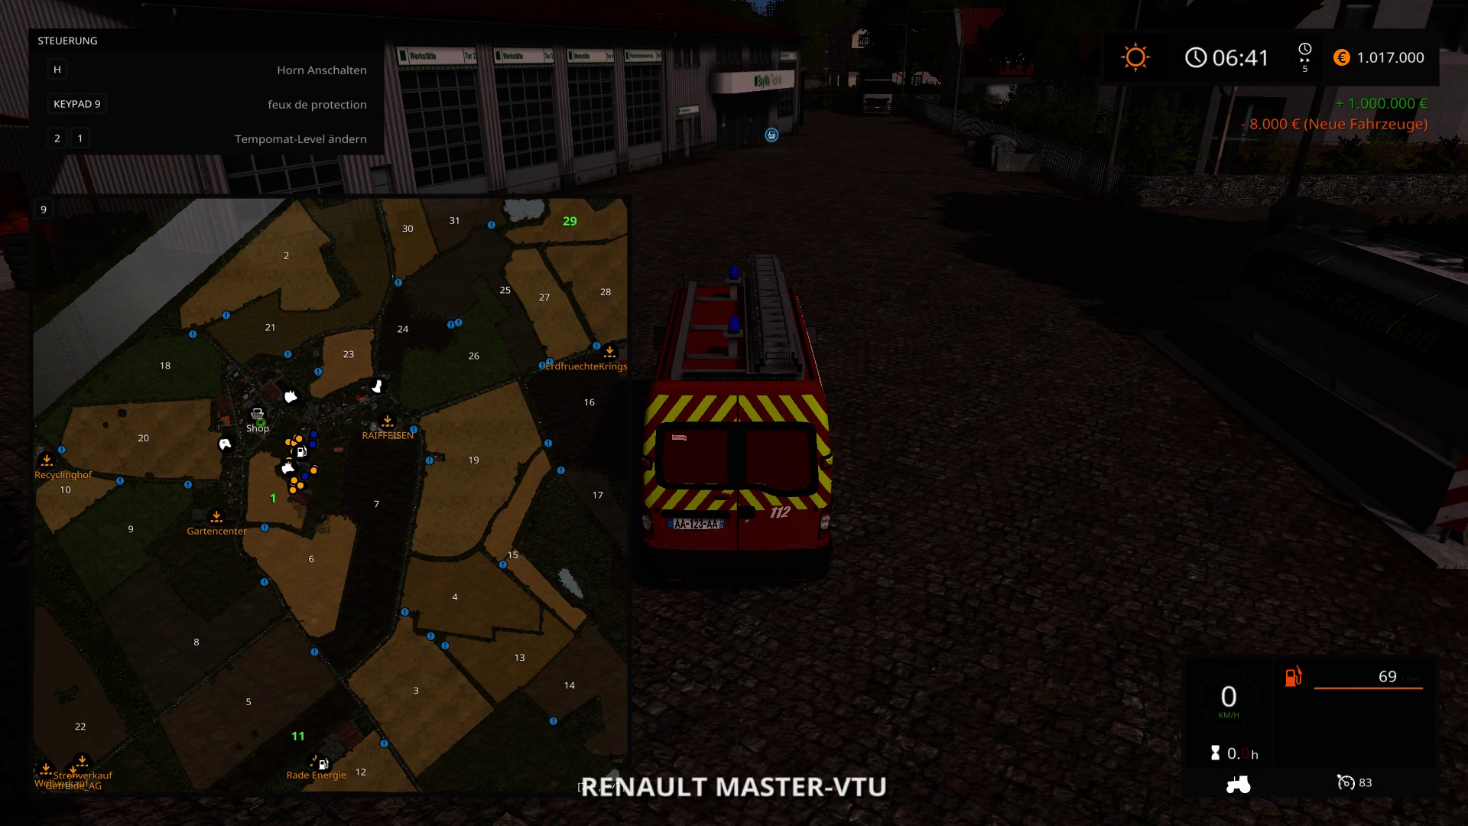
# Drive the Renault Master-VTU out of the yard and turn right onto the crossing road
pyautogui.press('w')
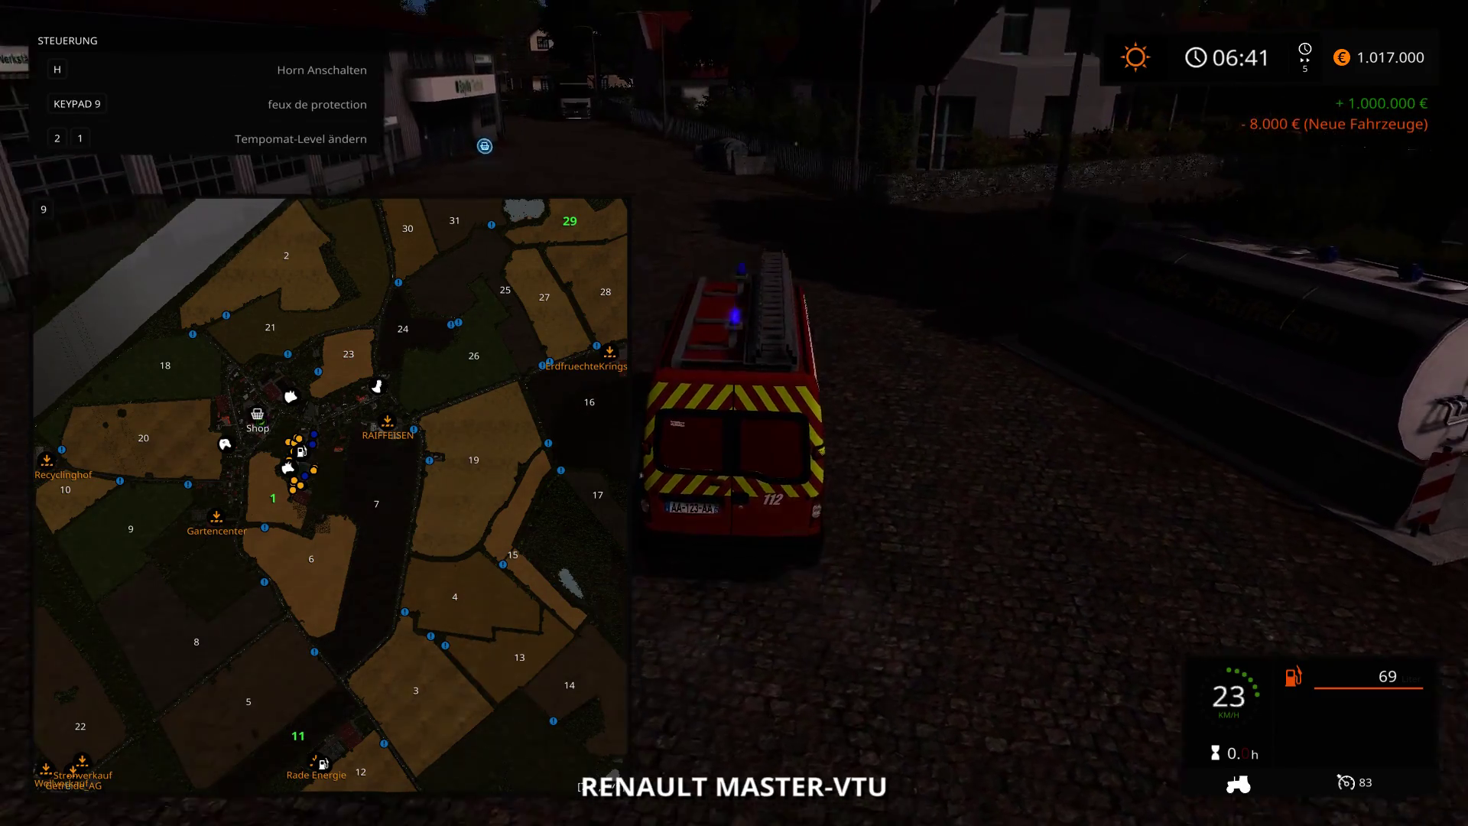
pyautogui.press('w')
pyautogui.press('d')
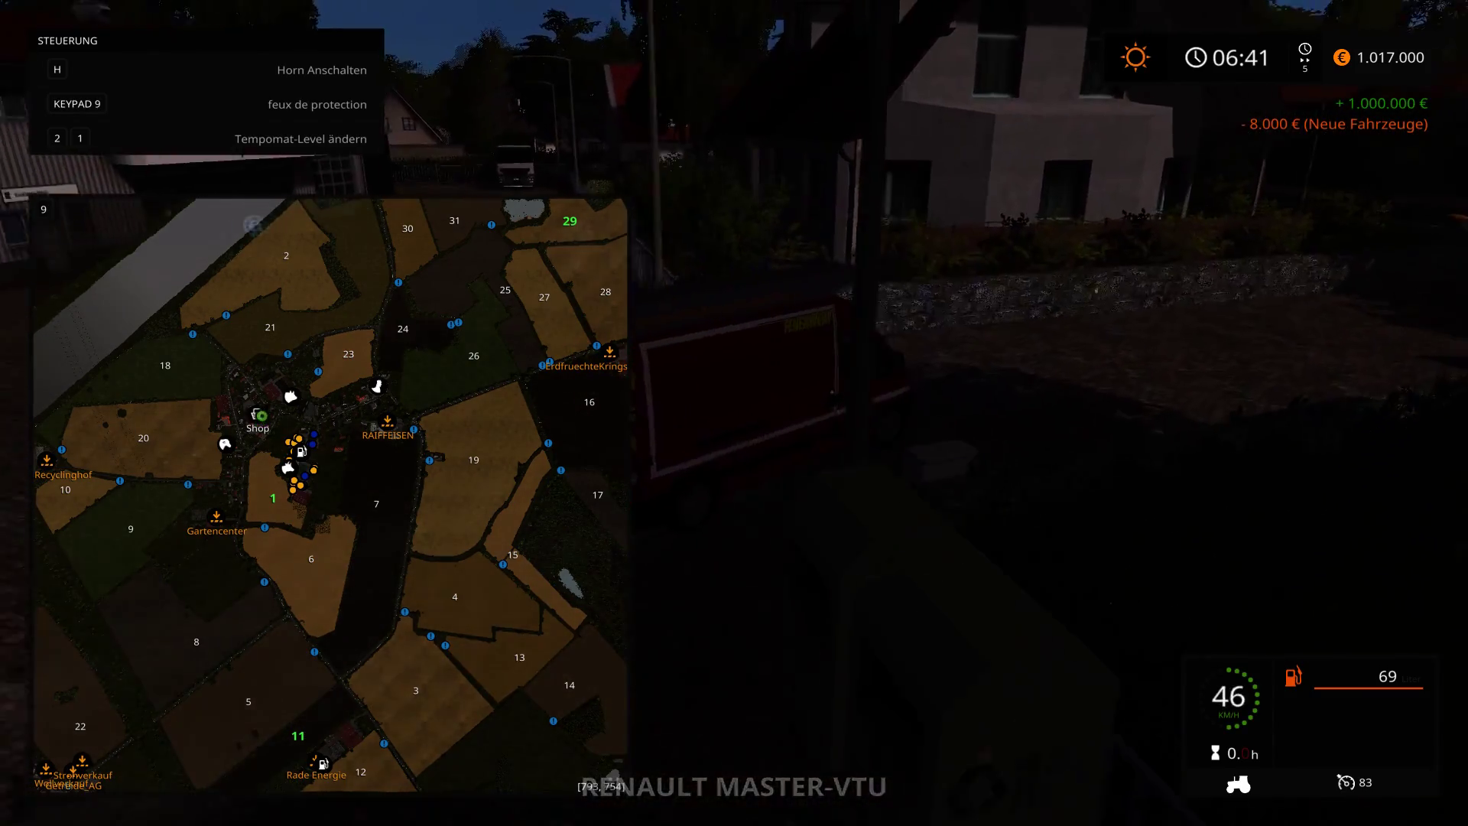
pyautogui.press('w')
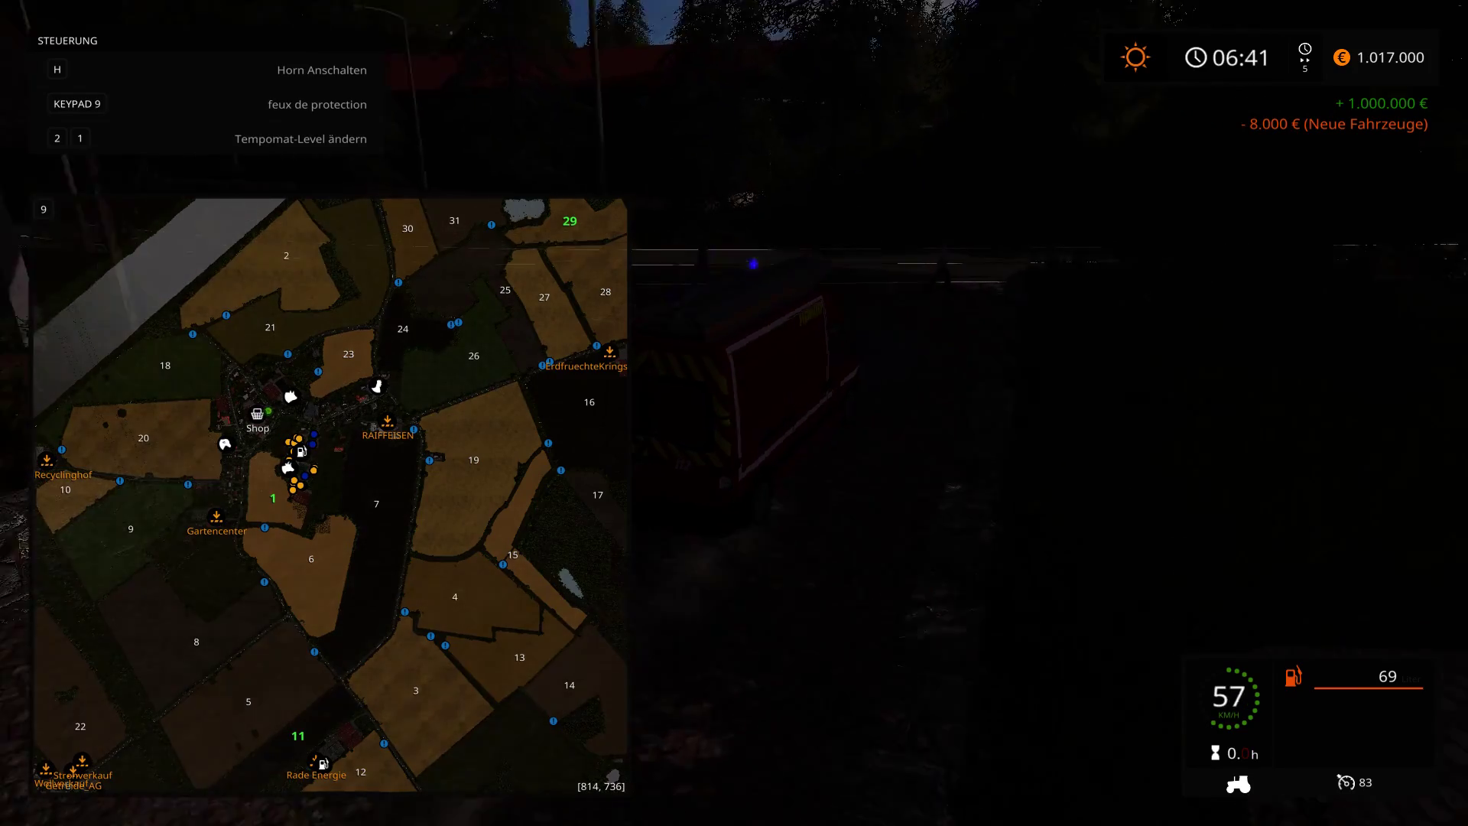
pyautogui.press('s')
pyautogui.press('d')
pyautogui.press('s')
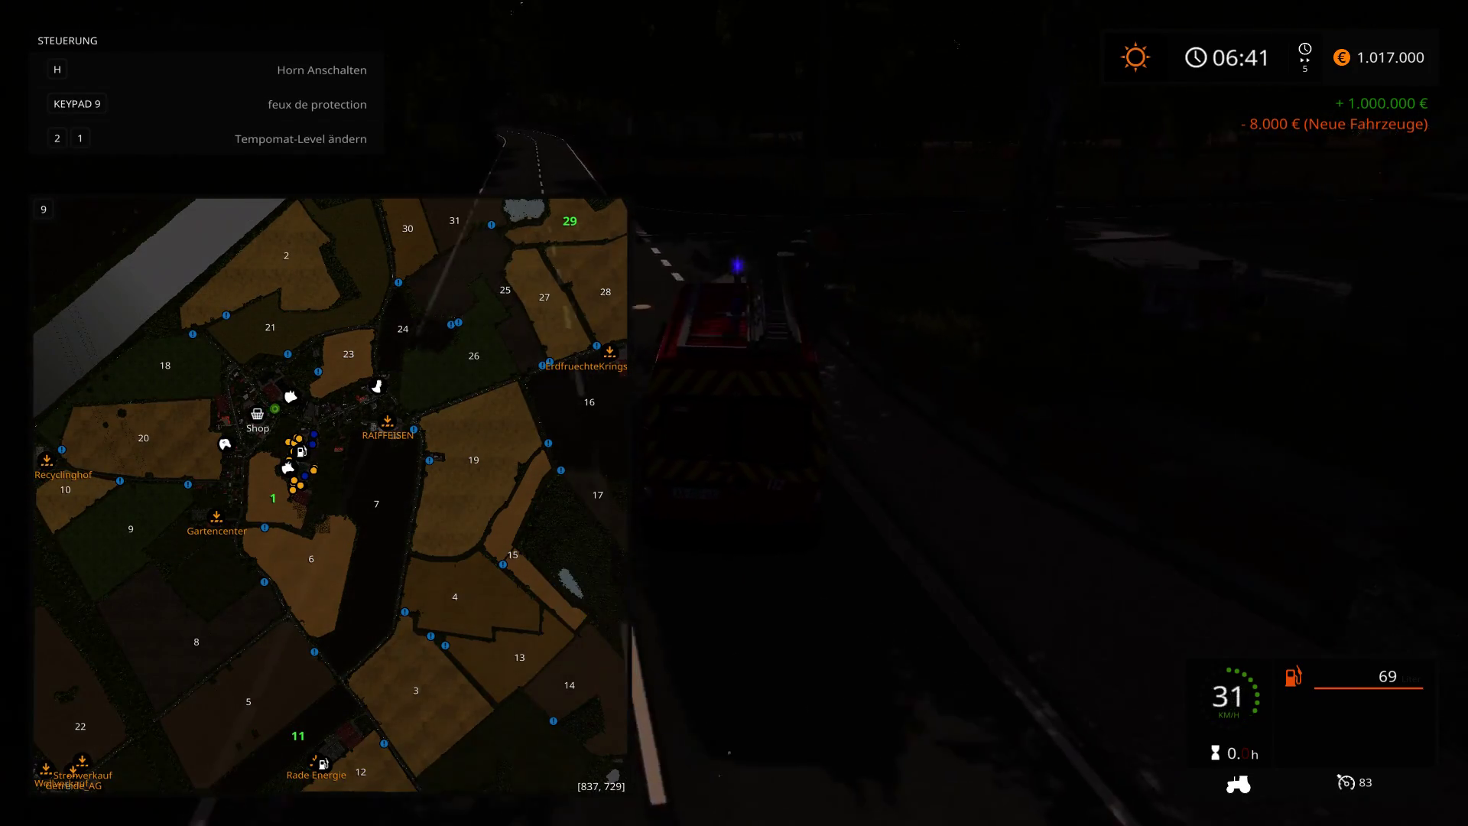
pyautogui.press('w')
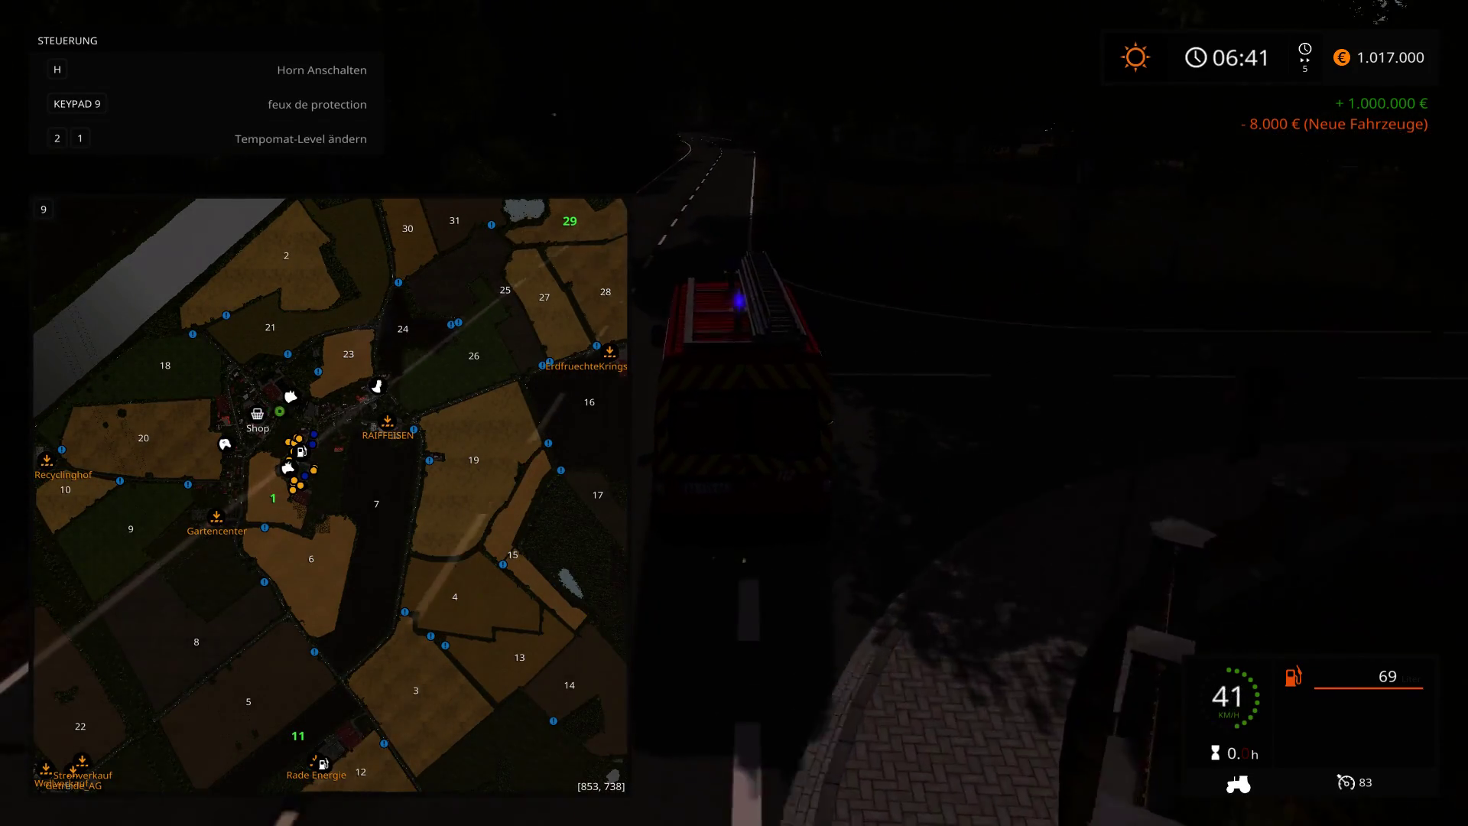
# Resize the map overlay and follow the curving road, braking behind the car before speeding on
pyautogui.press('9')
pyautogui.press('9')
pyautogui.press('9')
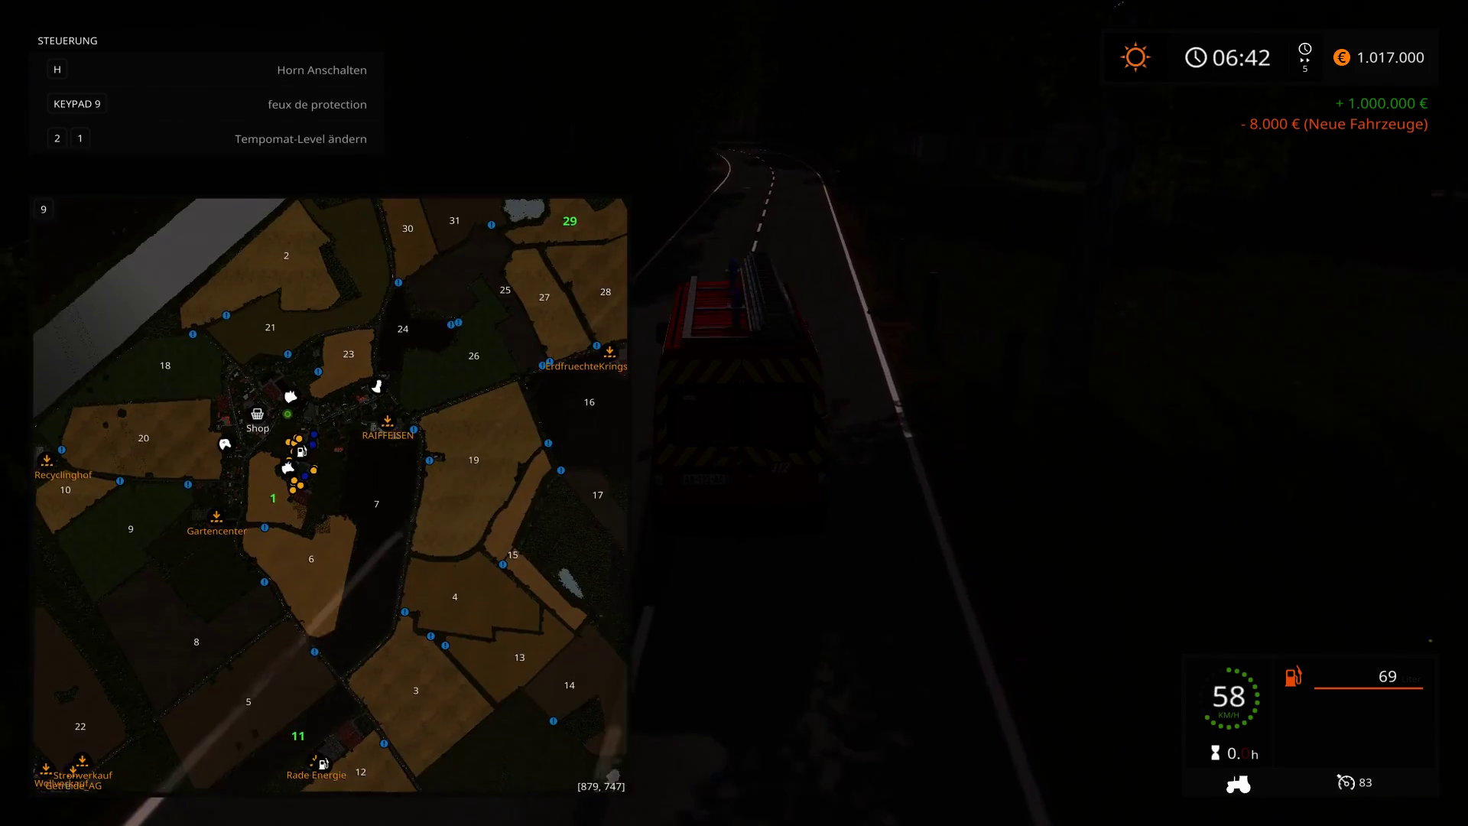
pyautogui.press('w')
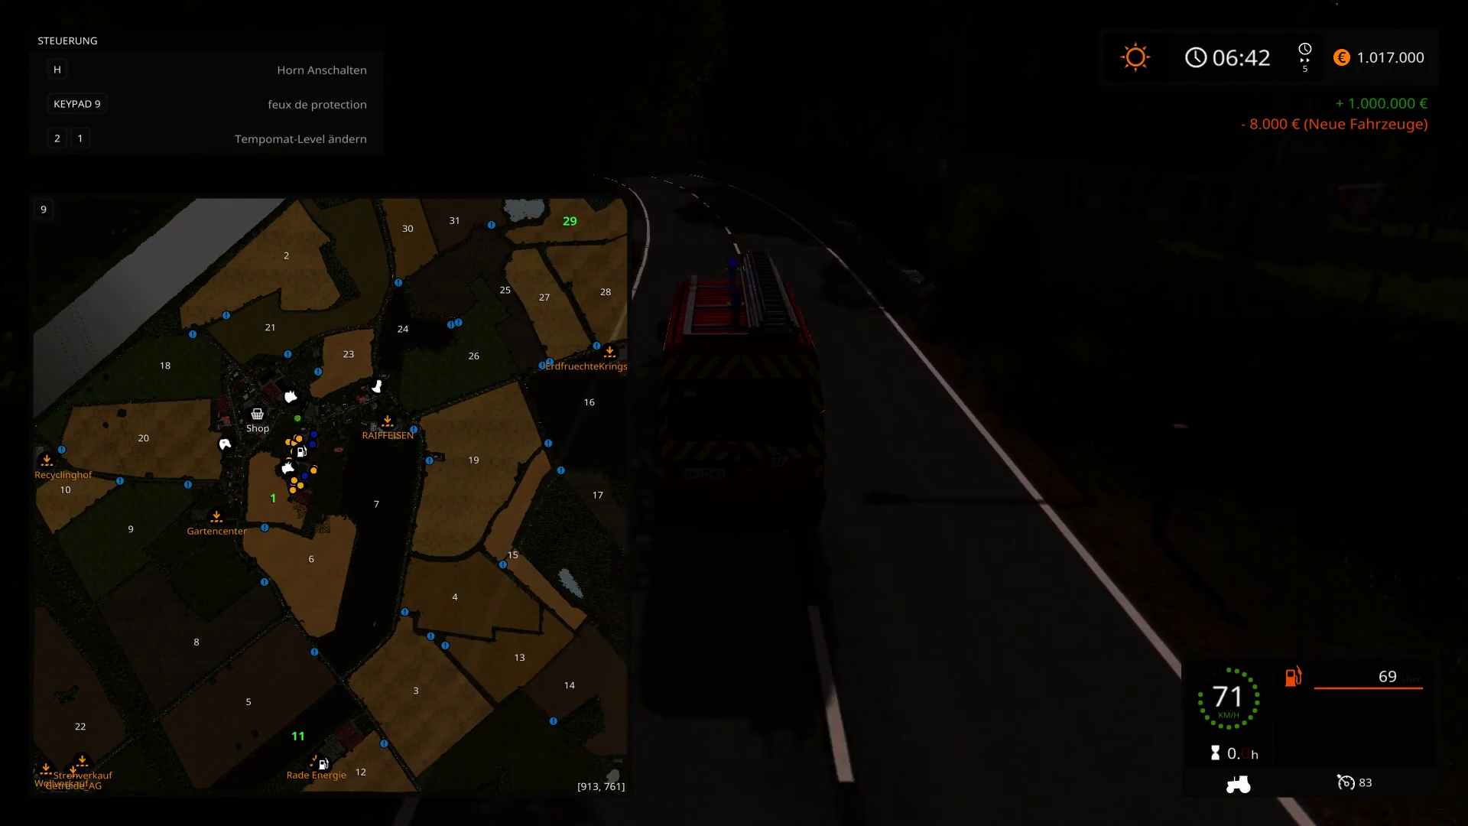
pyautogui.press('w')
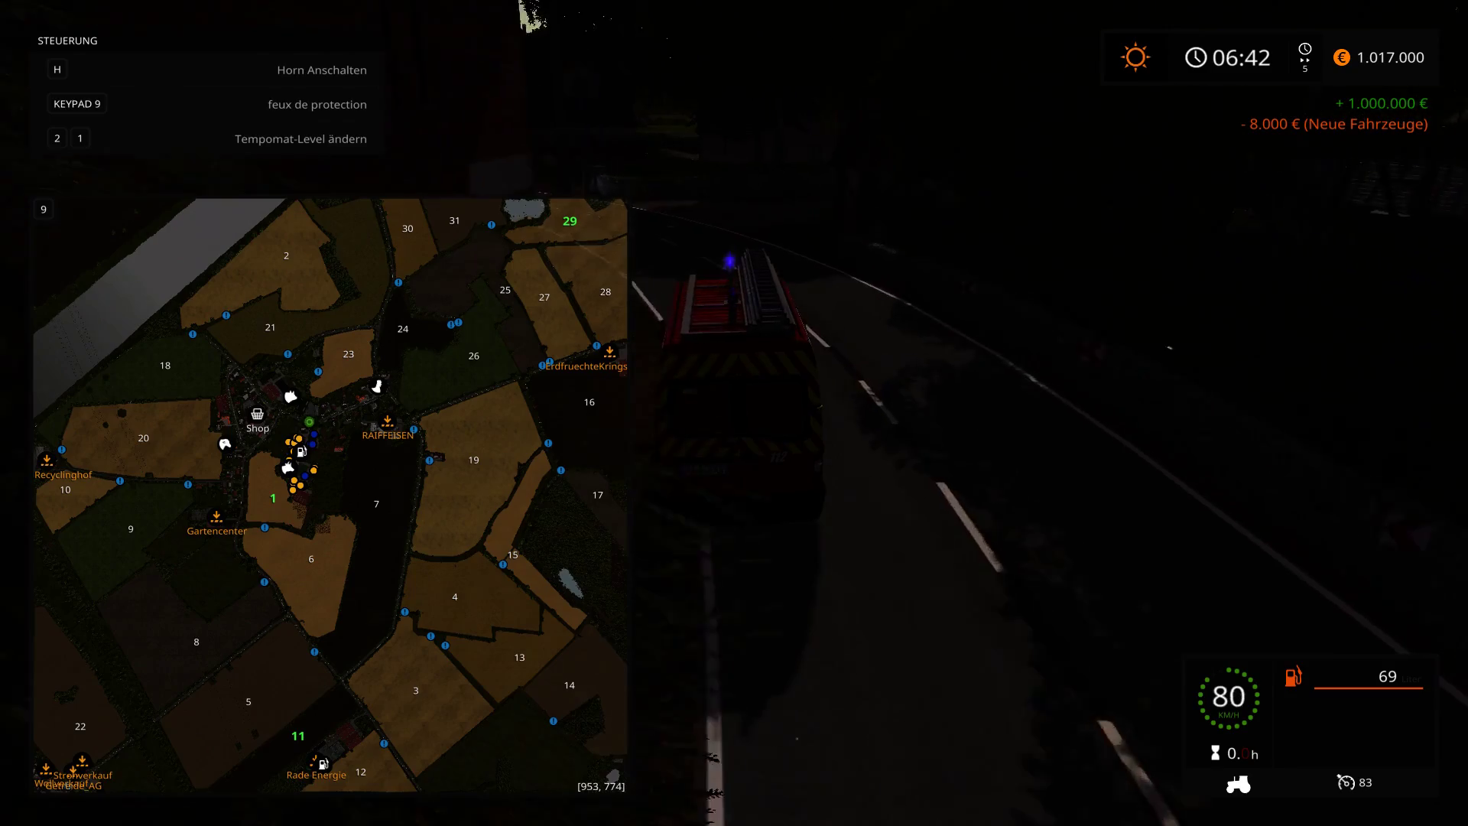
pyautogui.press('s')
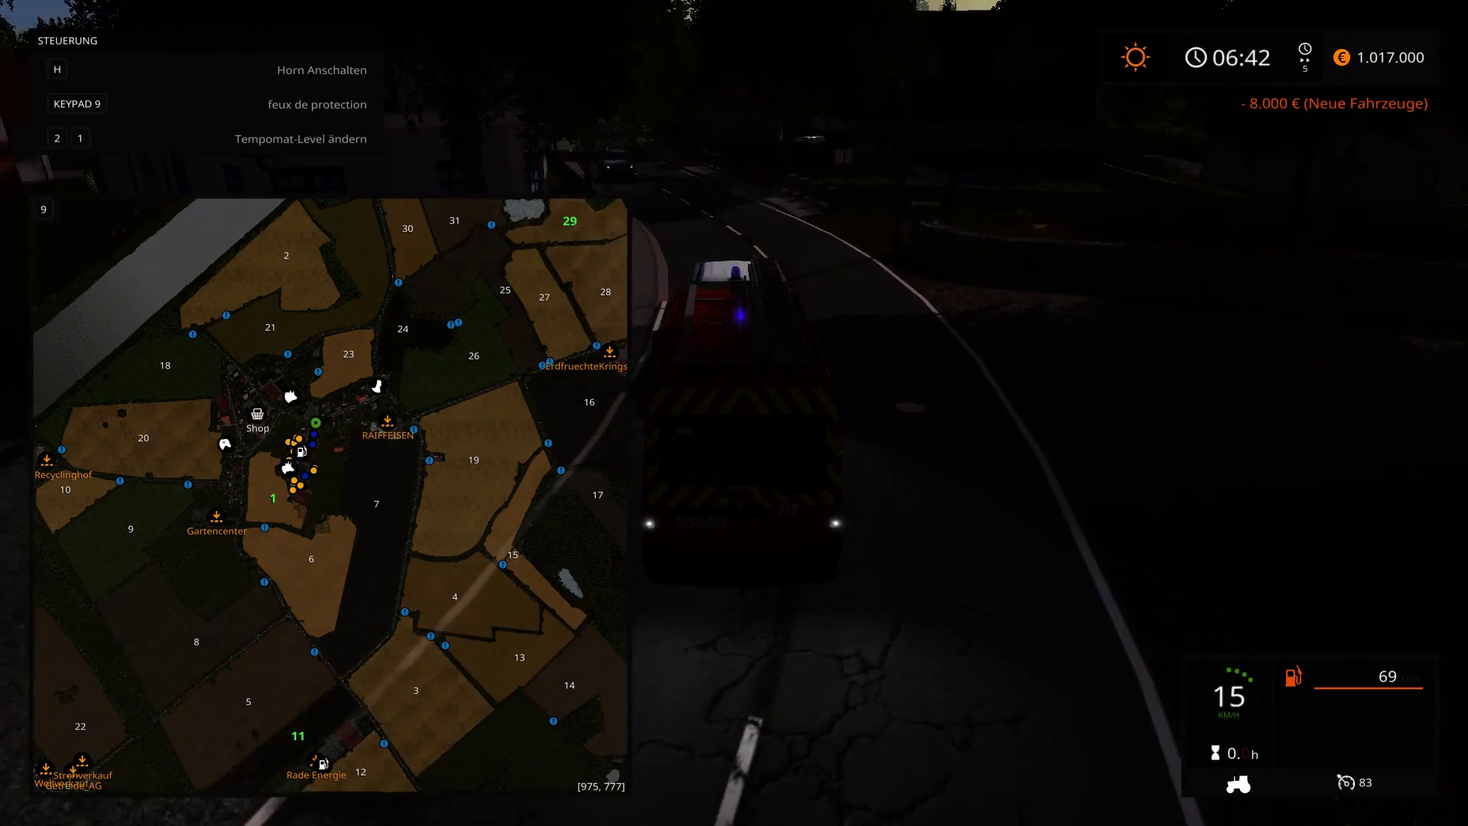
pyautogui.press('w')
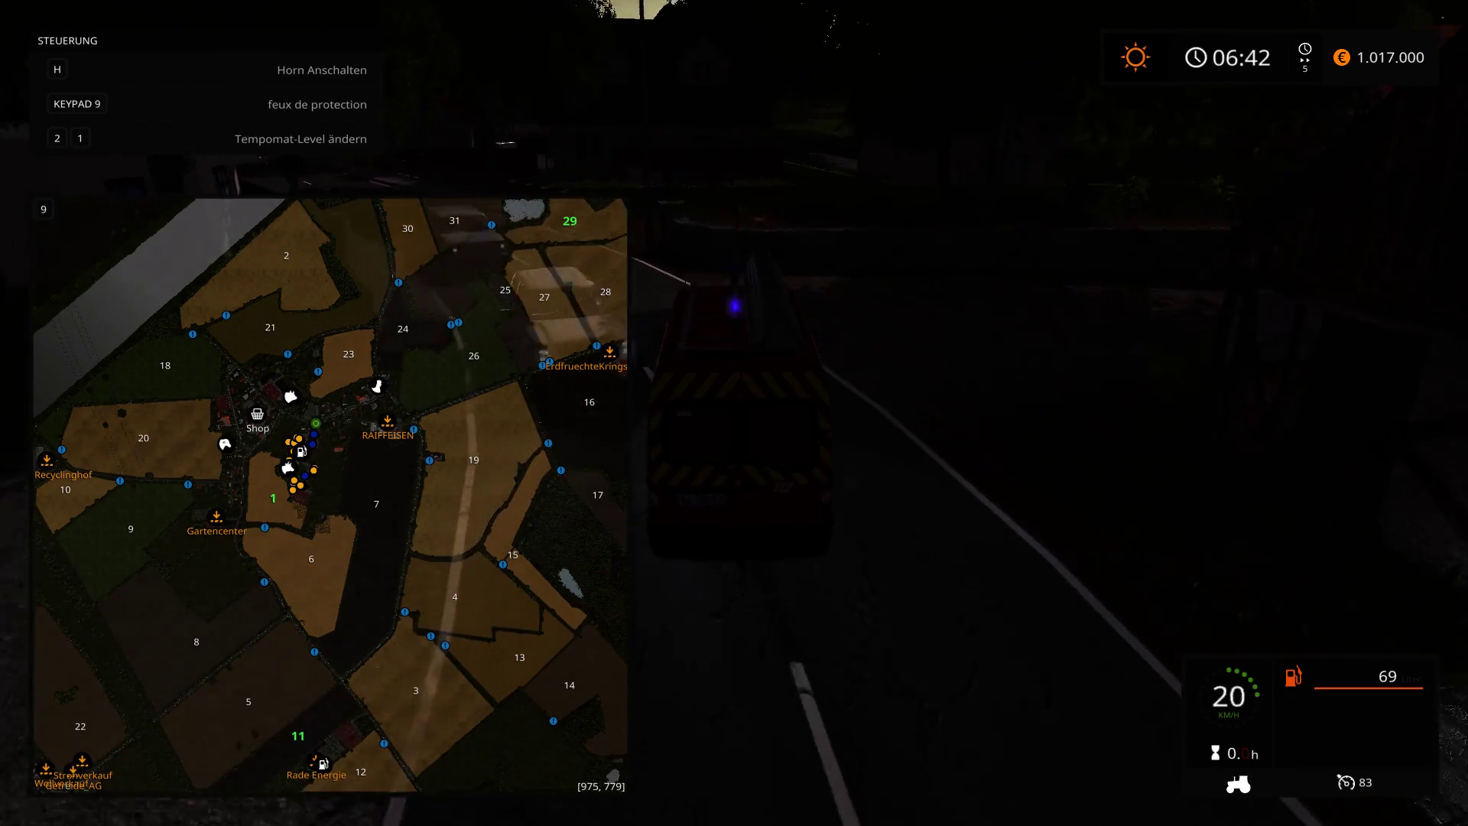
pyautogui.press('w')
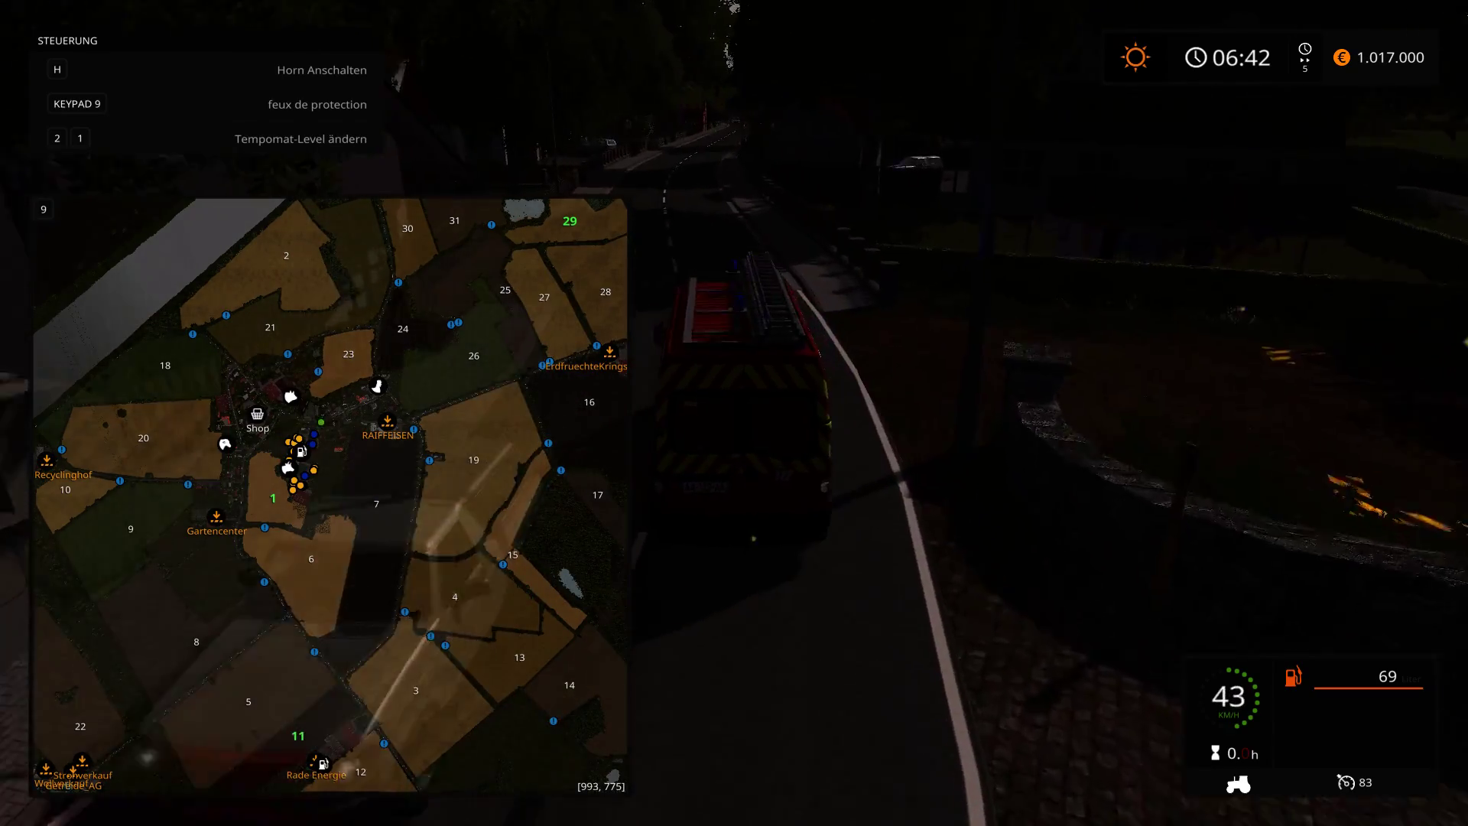
pyautogui.press('w')
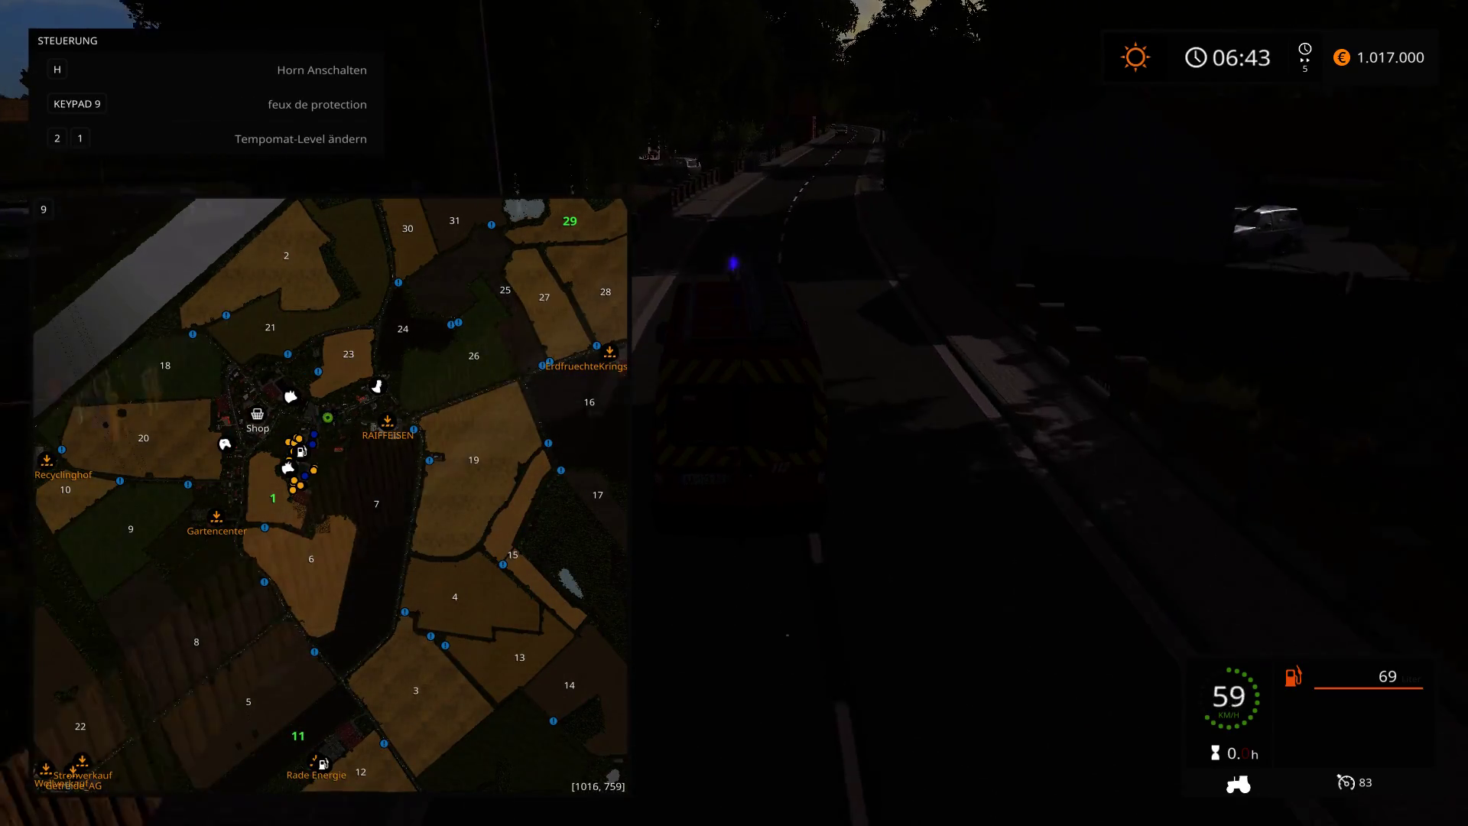